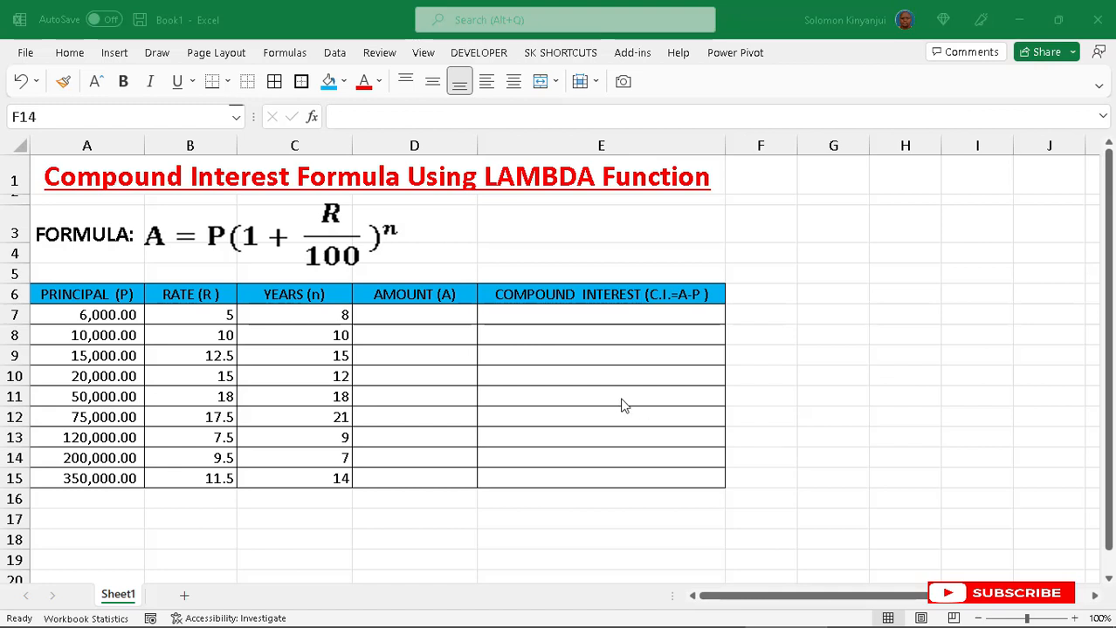
{"action": "left_click", "coordinate": [378, 317]}
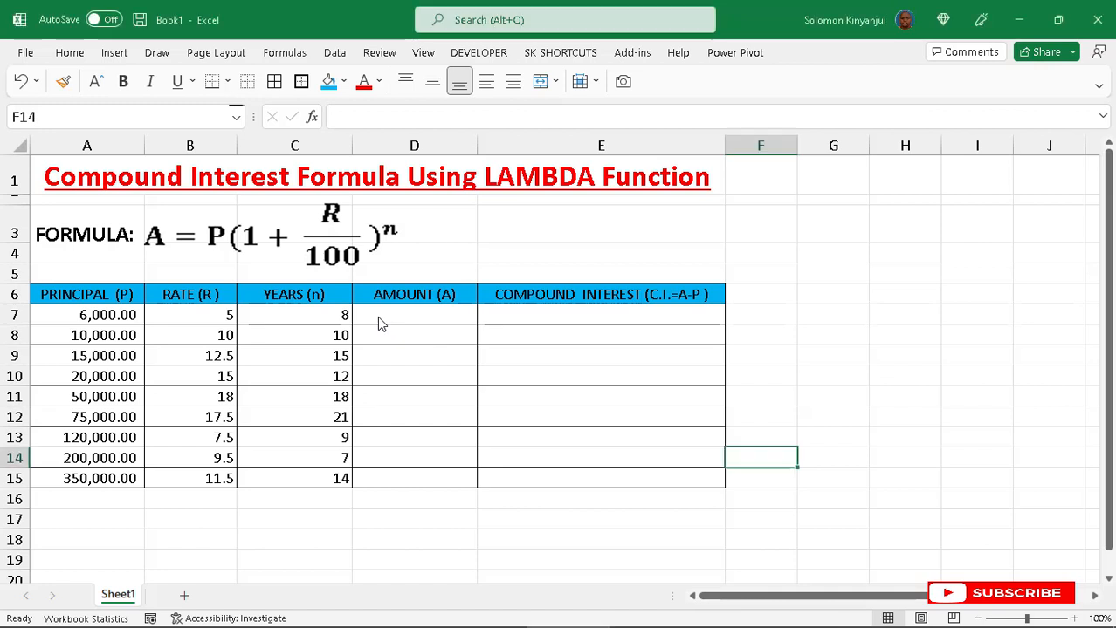
{"action": "left_click", "coordinate": [107, 295]}
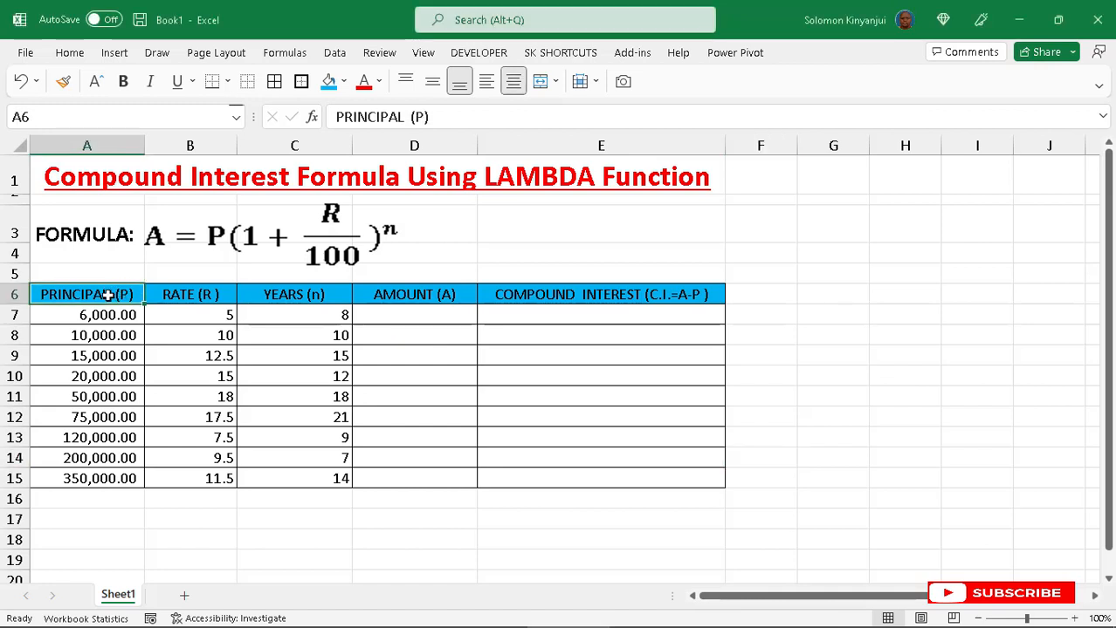
{"action": "left_click", "coordinate": [199, 299]}
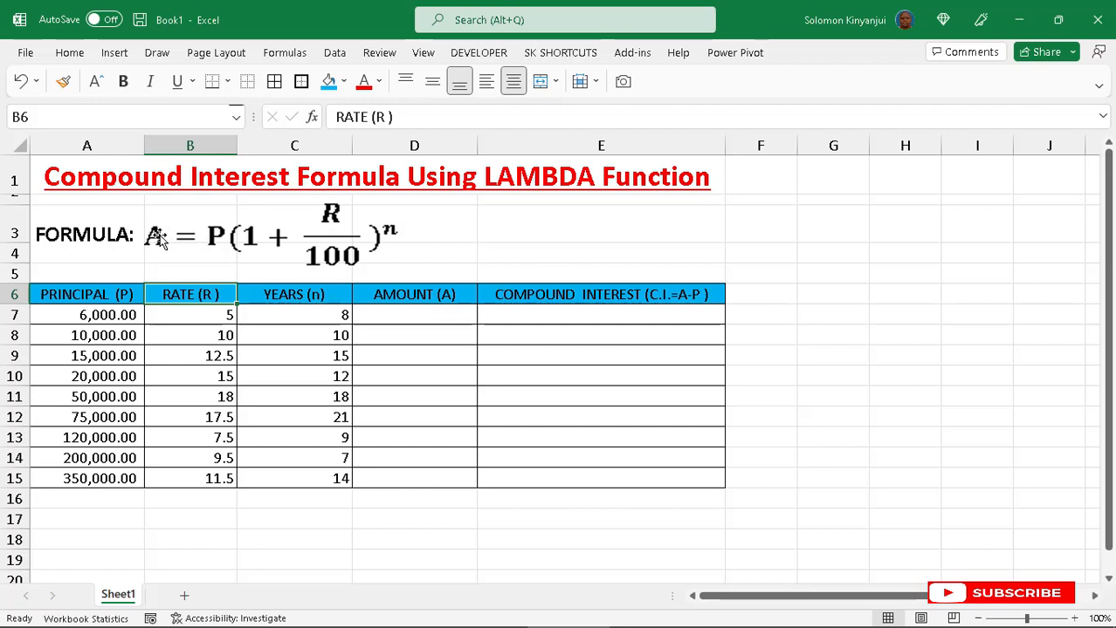
- Start a LAMBDA formula in D7 that declares the parameters P, R and n
{"action": "left_click", "coordinate": [385, 317]}
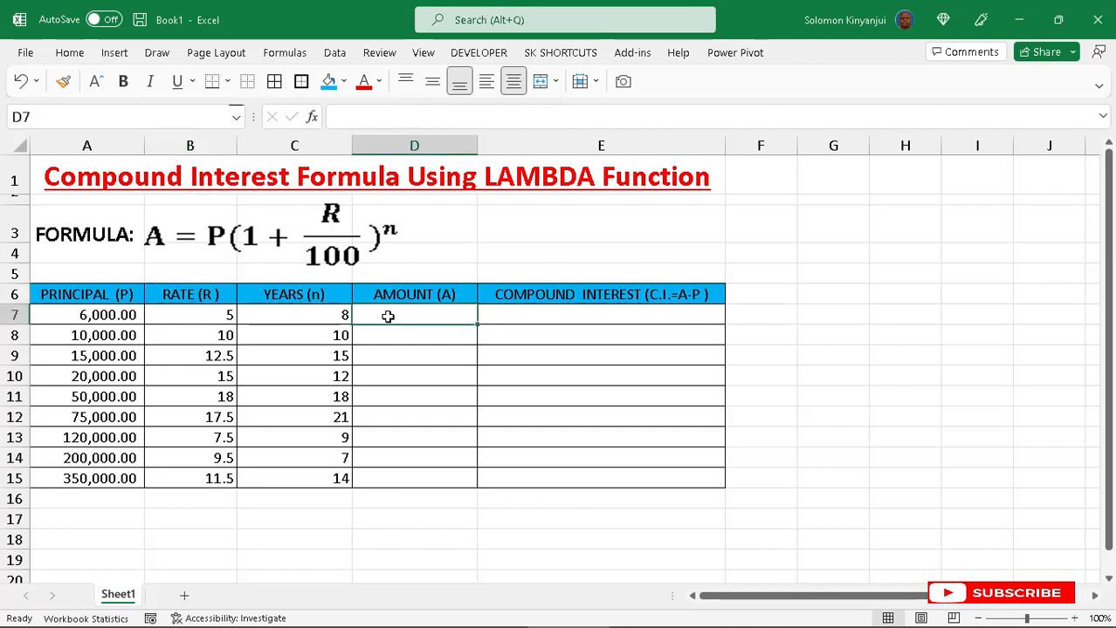
{"action": "type", "text": "="}
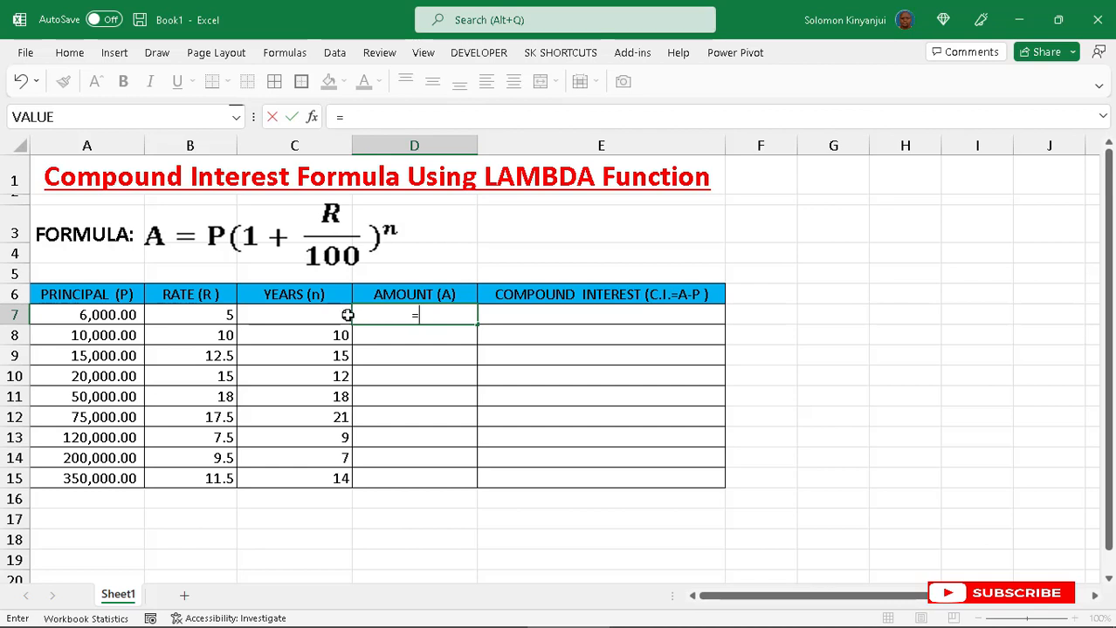
{"action": "type", "text": "lambda"}
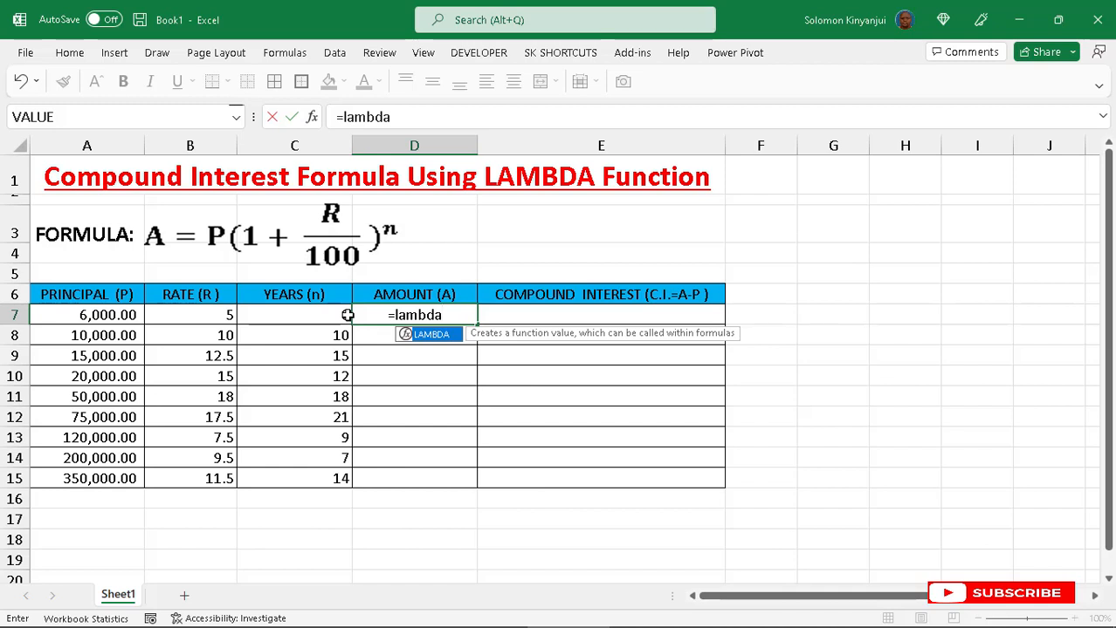
{"action": "key", "text": "Tab"}
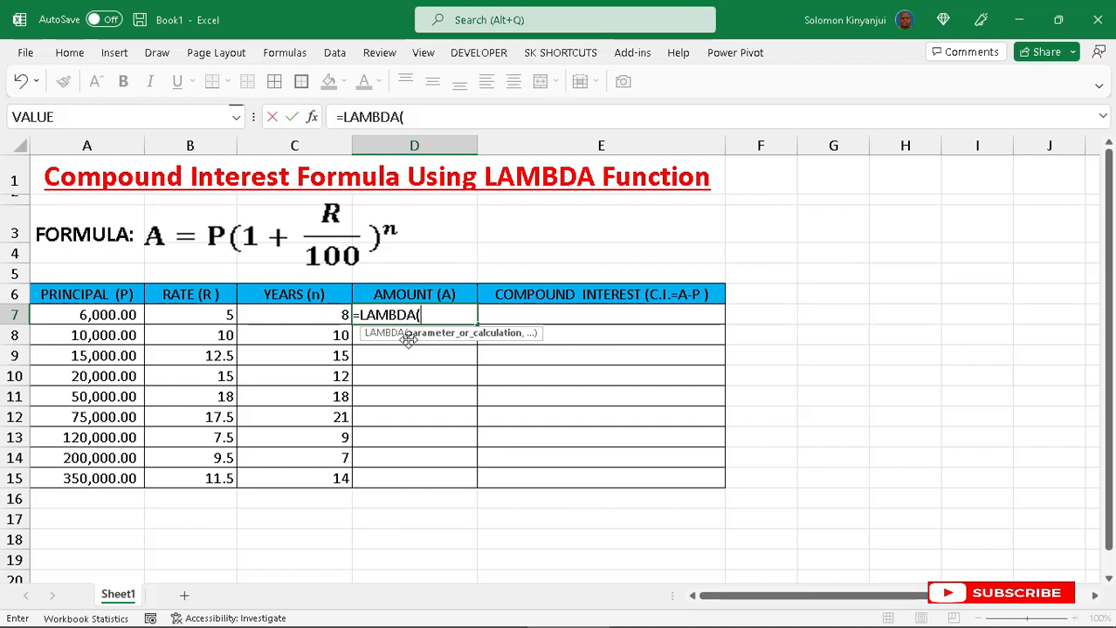
{"action": "key", "text": "Caps_Lock"}
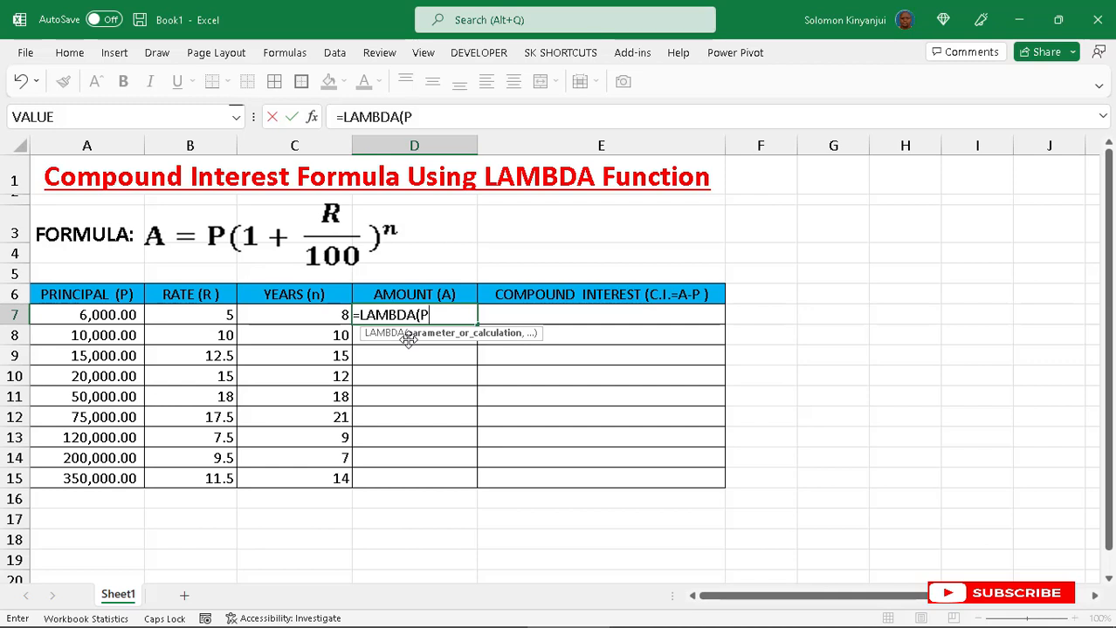
{"action": "type", "text": ","}
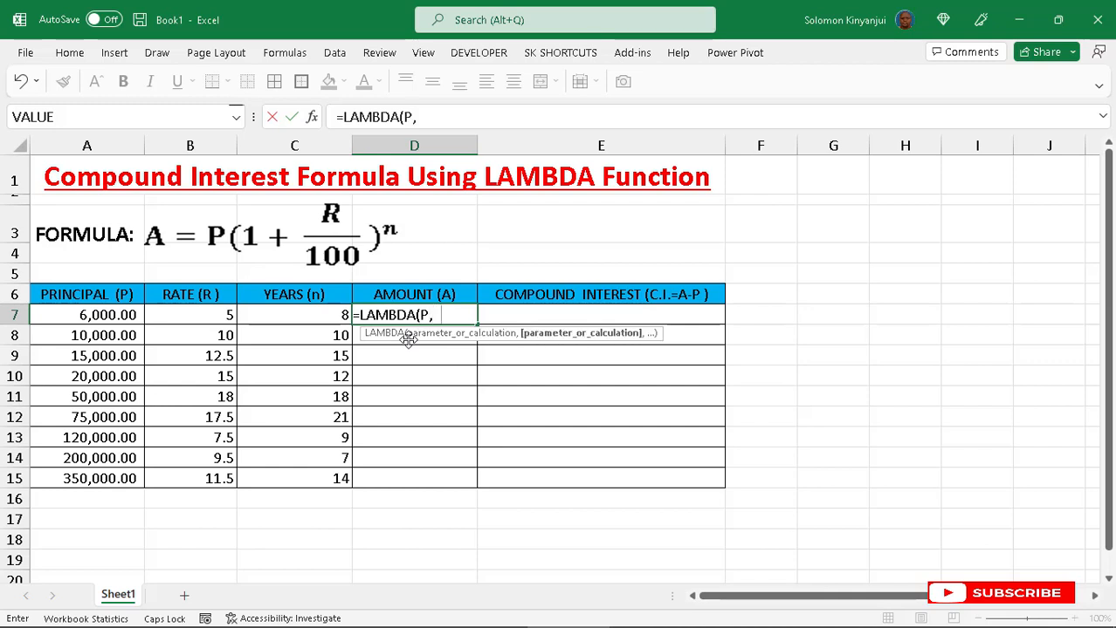
{"action": "type", "text": "R,"}
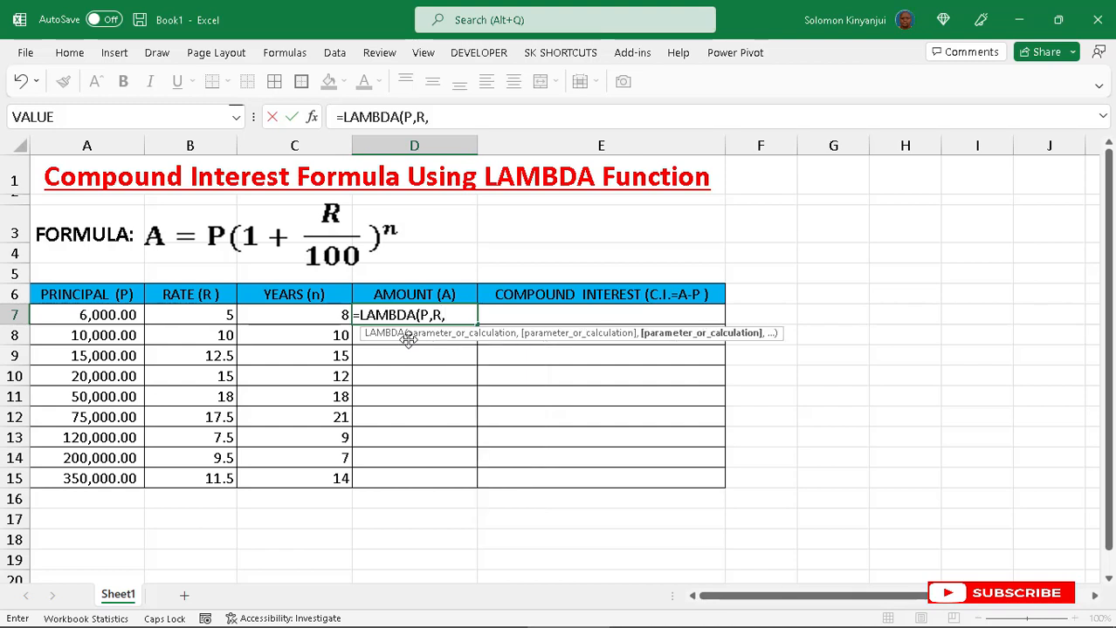
{"action": "key", "text": "Caps_Lock"}
{"action": "type", "text": "n"}
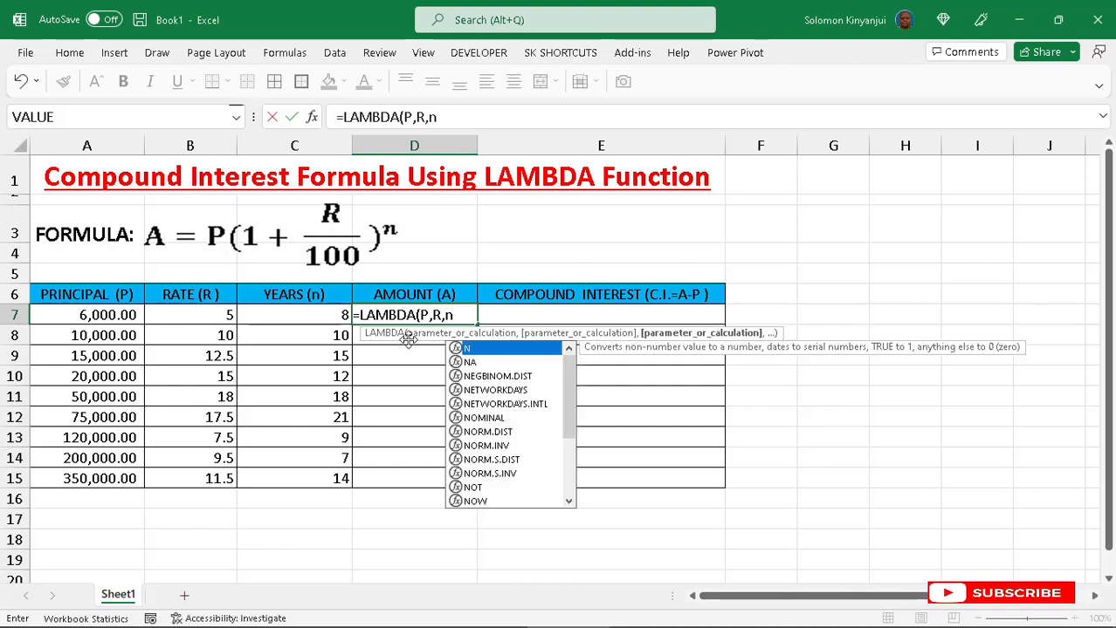
{"action": "type", "text": ","}
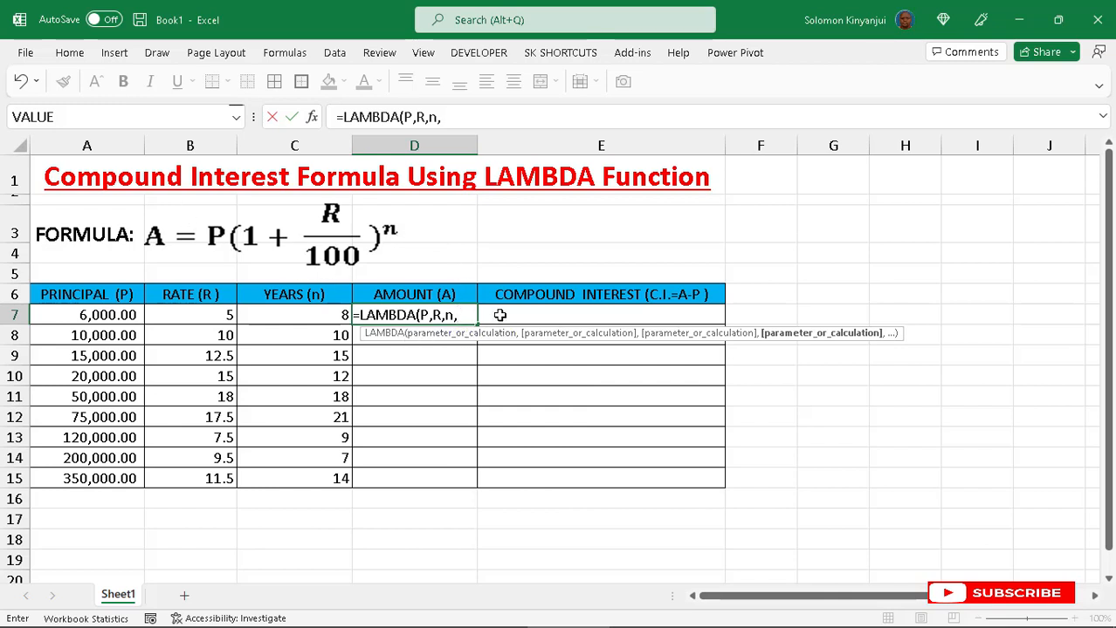
- Add the calculation P*(1+R/100)^n as the LAMBDA's final argument and close the LAMBDA
{"action": "key", "text": "Caps_Lock"}
{"action": "type", "text": "P"}
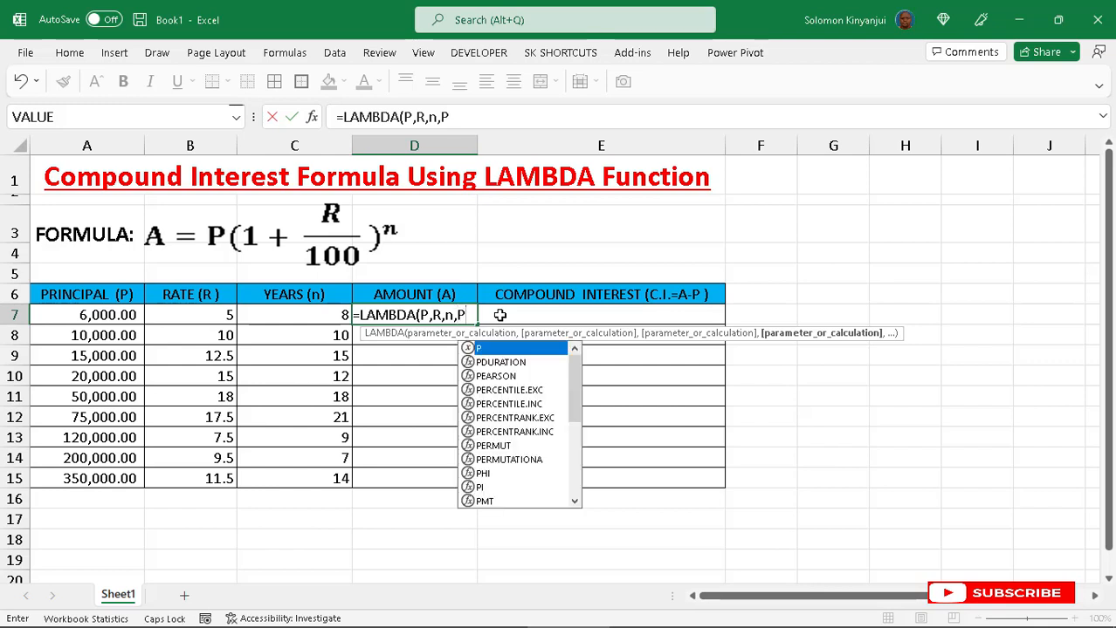
{"action": "type", "text": "*"}
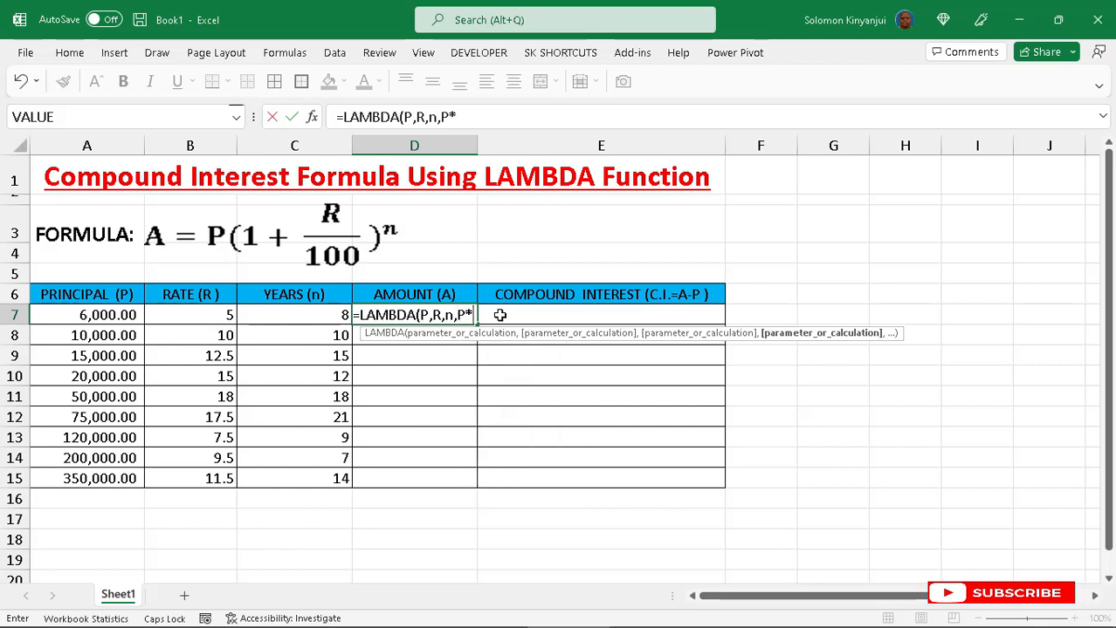
{"action": "type", "text": "("}
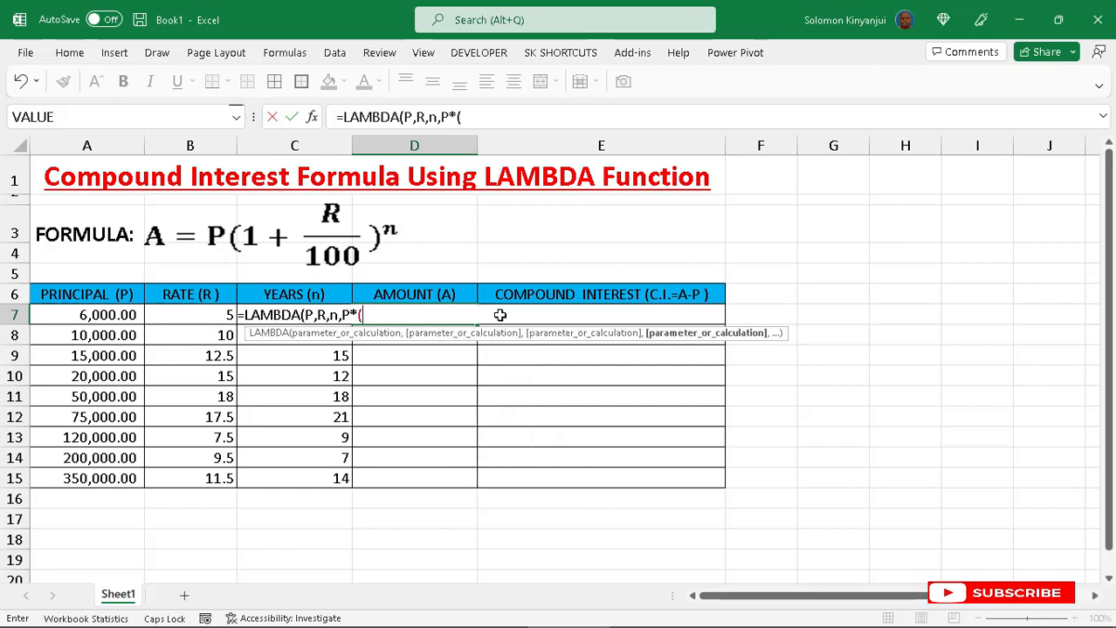
{"action": "type", "text": "1+R"}
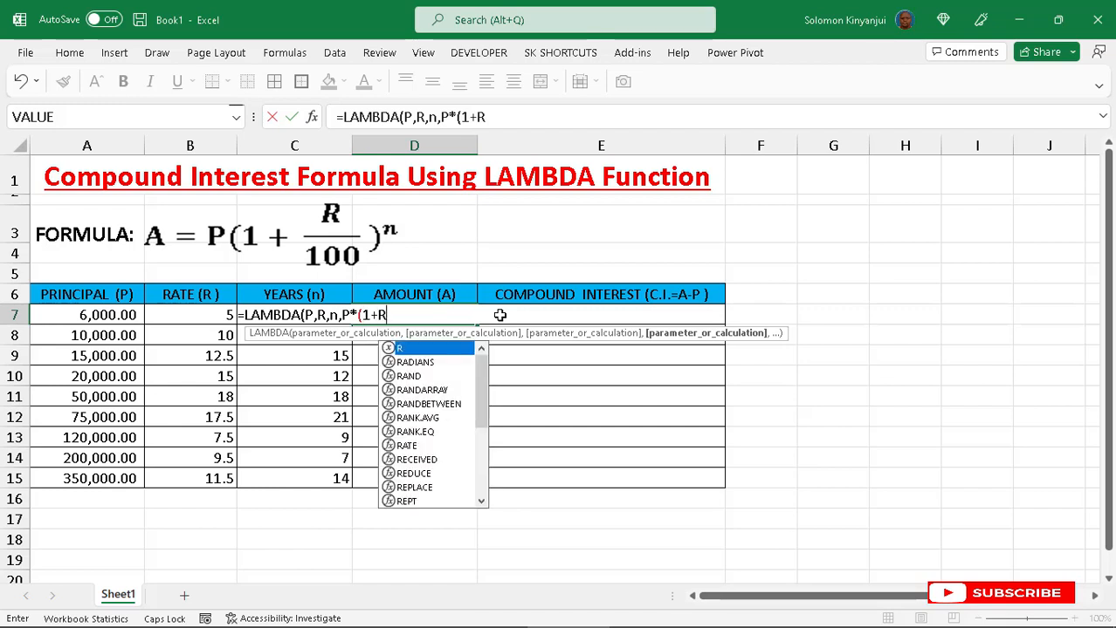
{"action": "type", "text": "/100"}
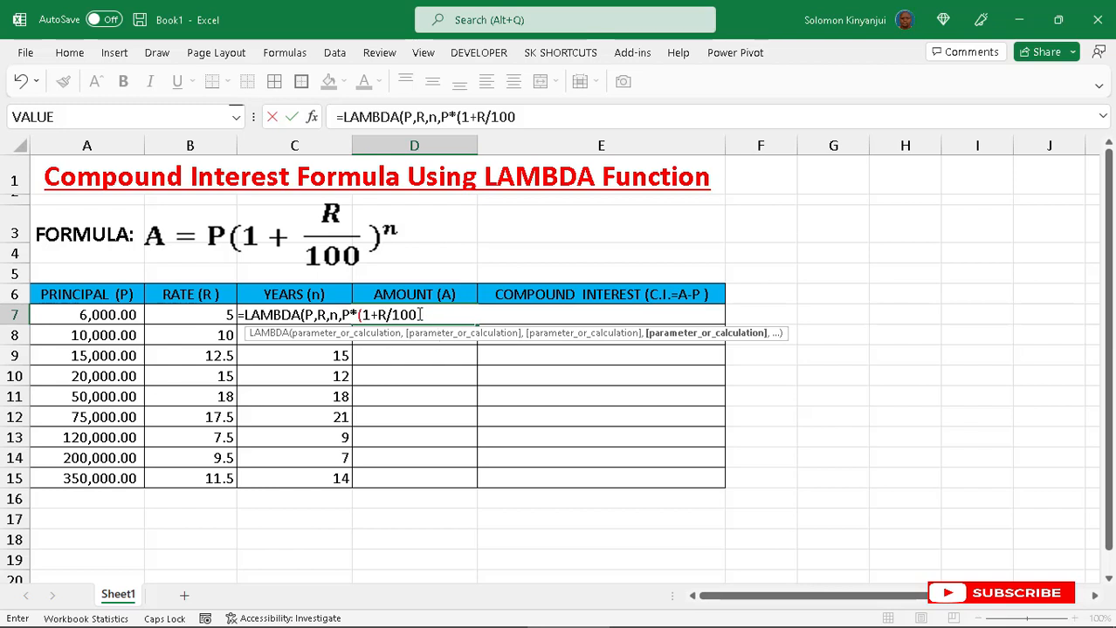
{"action": "type", "text": ")^"}
{"action": "type", "text": "n"}
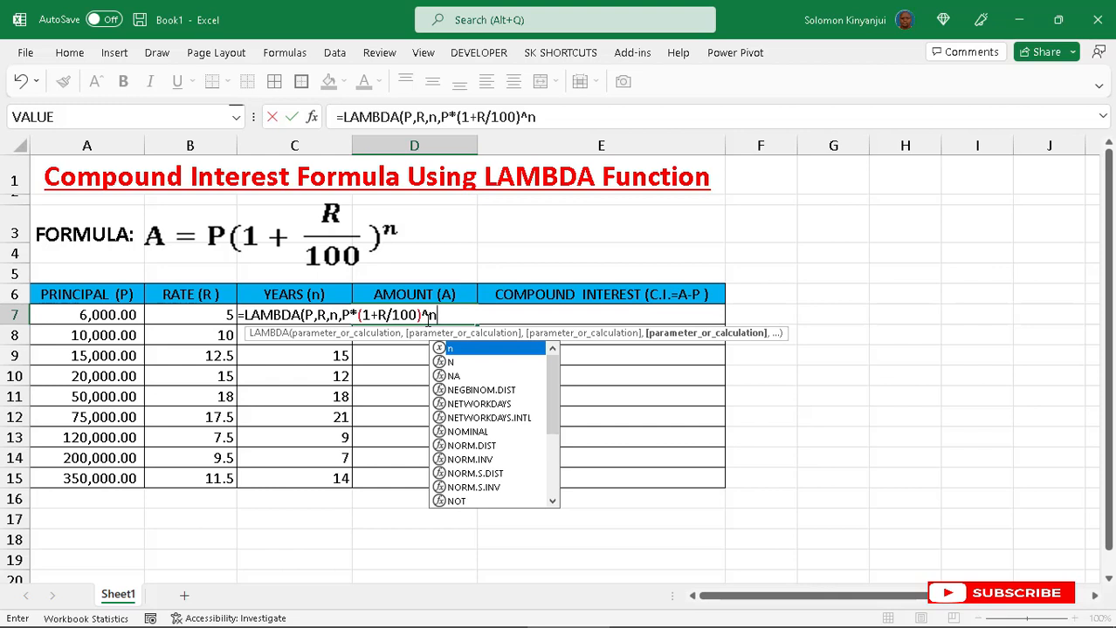
{"action": "type", "text": ")"}
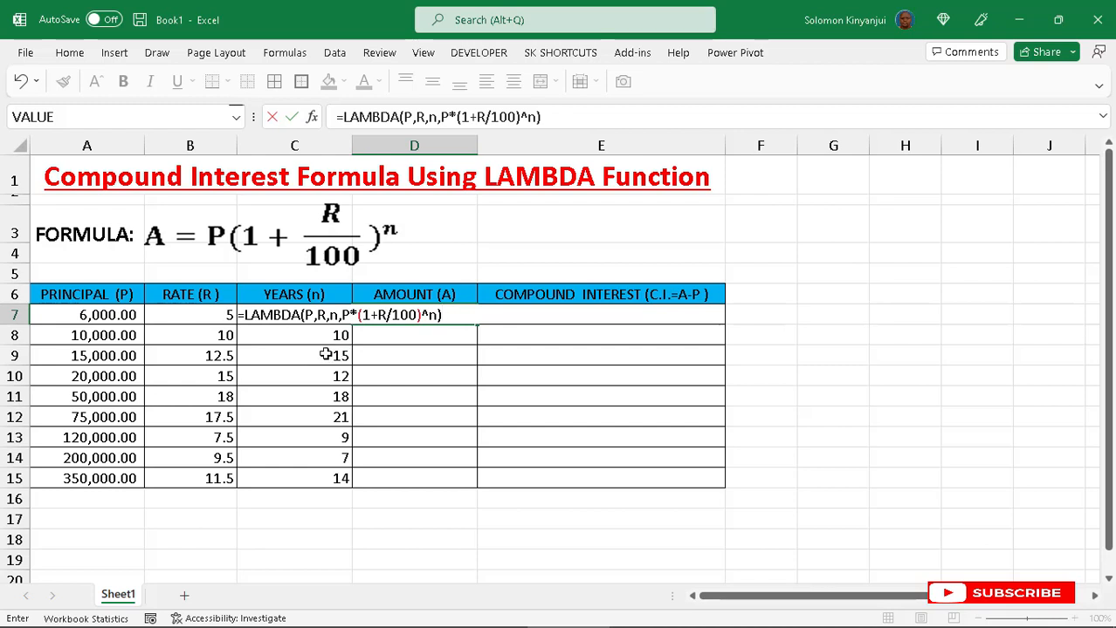
- Call the LAMBDA with A7, B7 and C7 as its arguments and enter the formula in D7
{"action": "type", "text": "("}
{"action": "left_click", "coordinate": [103, 314]}
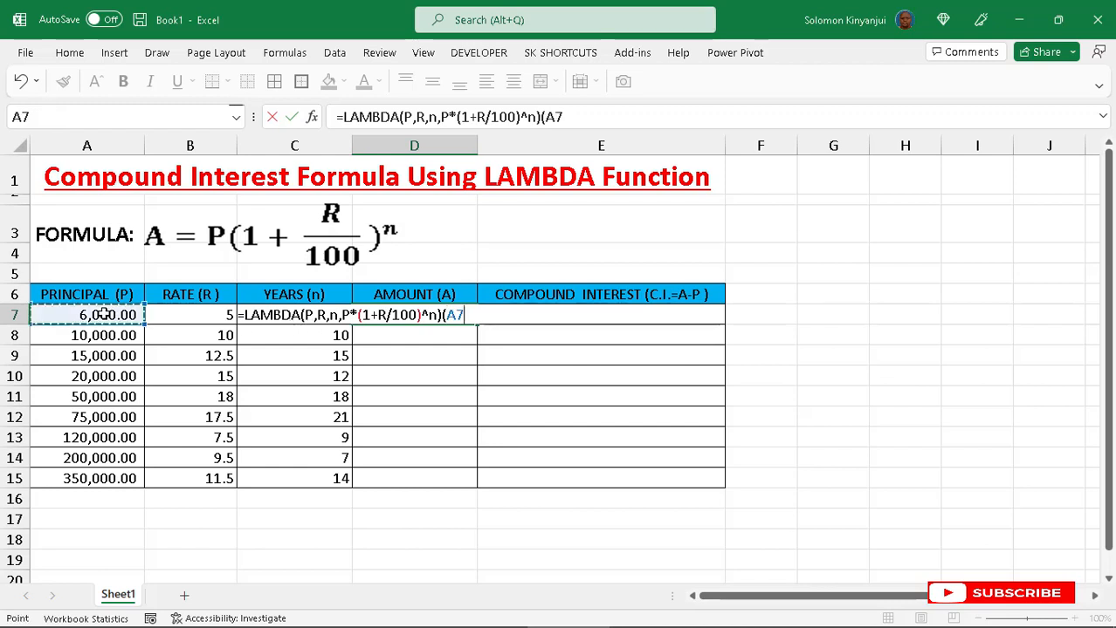
{"action": "type", "text": ","}
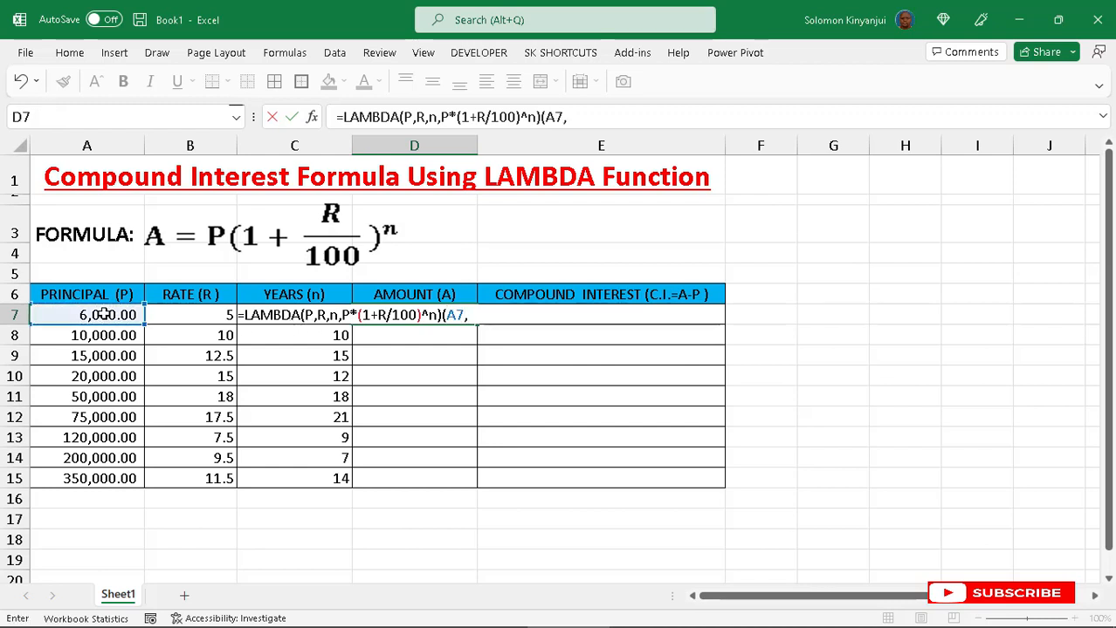
{"action": "left_click", "coordinate": [186, 315]}
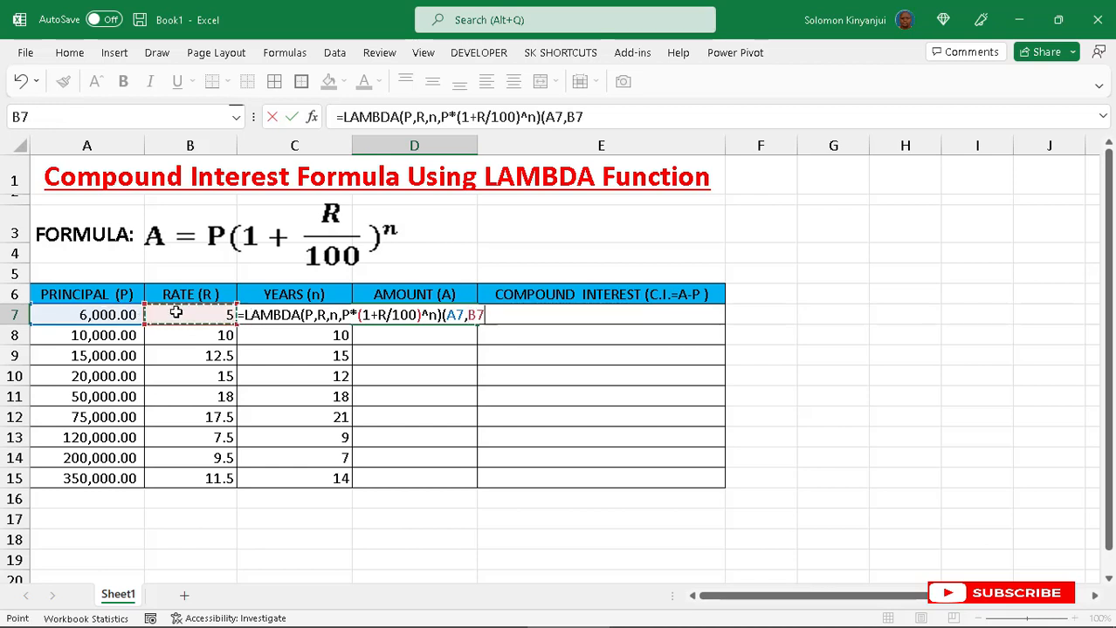
{"action": "type", "text": ","}
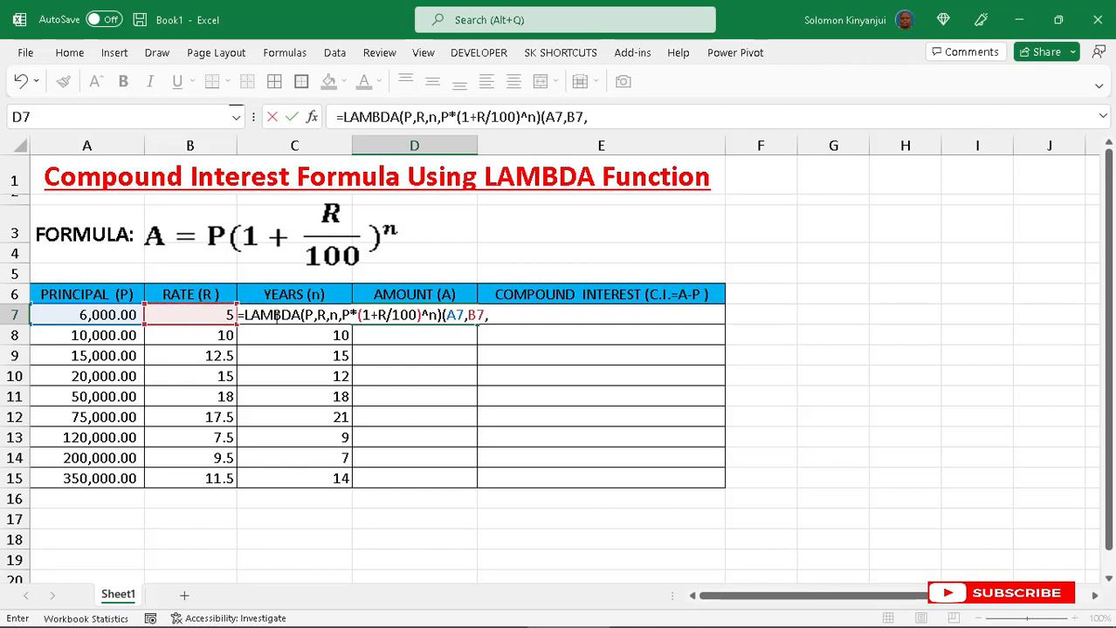
{"action": "type", "text": "c7"}
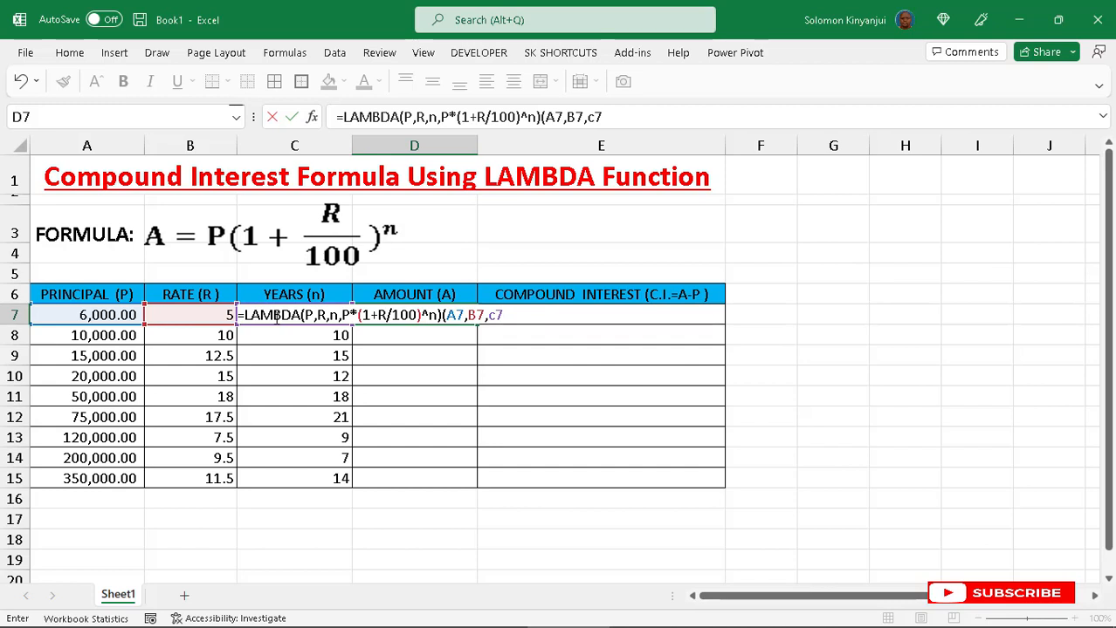
{"action": "type", "text": ")"}
{"action": "key", "text": "Return"}
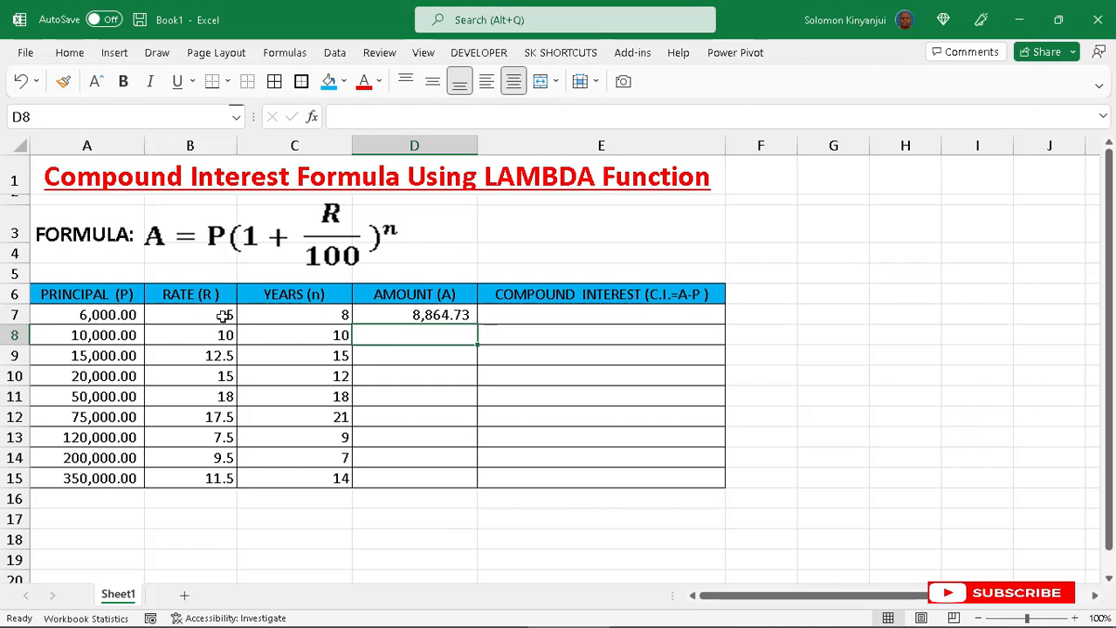
- Enter the formula =D7-A7 in E7 to compute the compound interest
{"action": "left_click", "coordinate": [507, 318]}
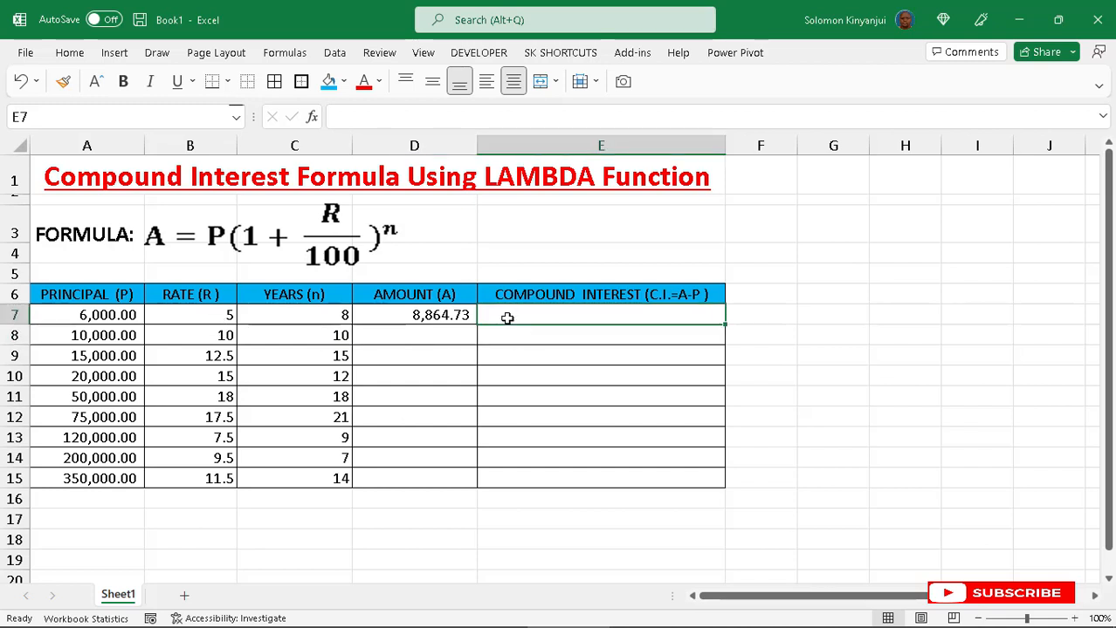
{"action": "type", "text": "="}
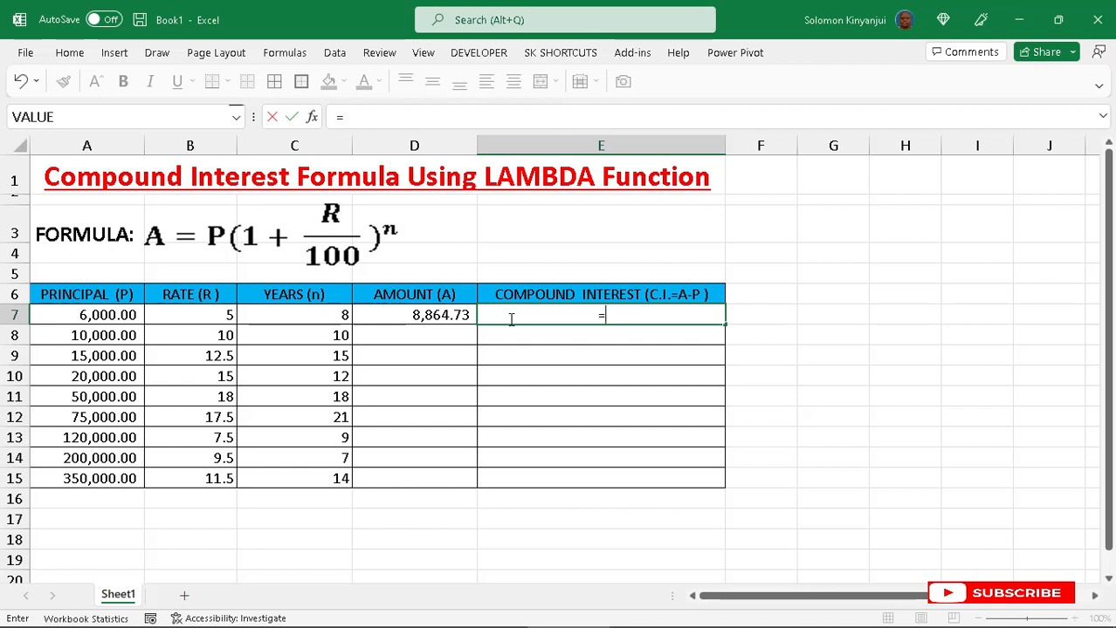
{"action": "left_click", "coordinate": [409, 314]}
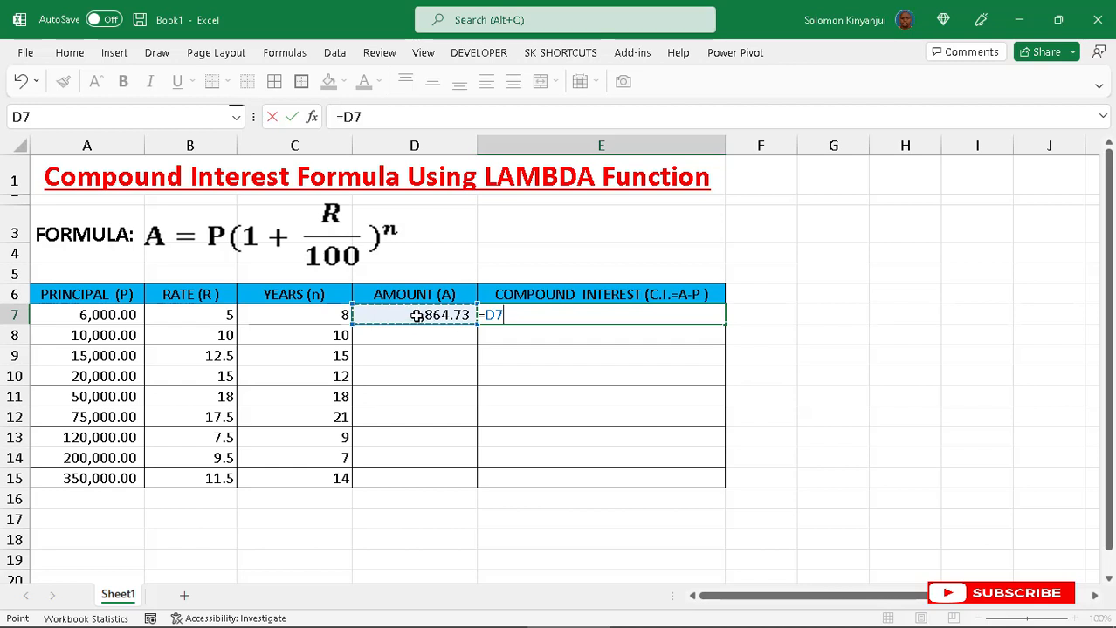
{"action": "type", "text": "-"}
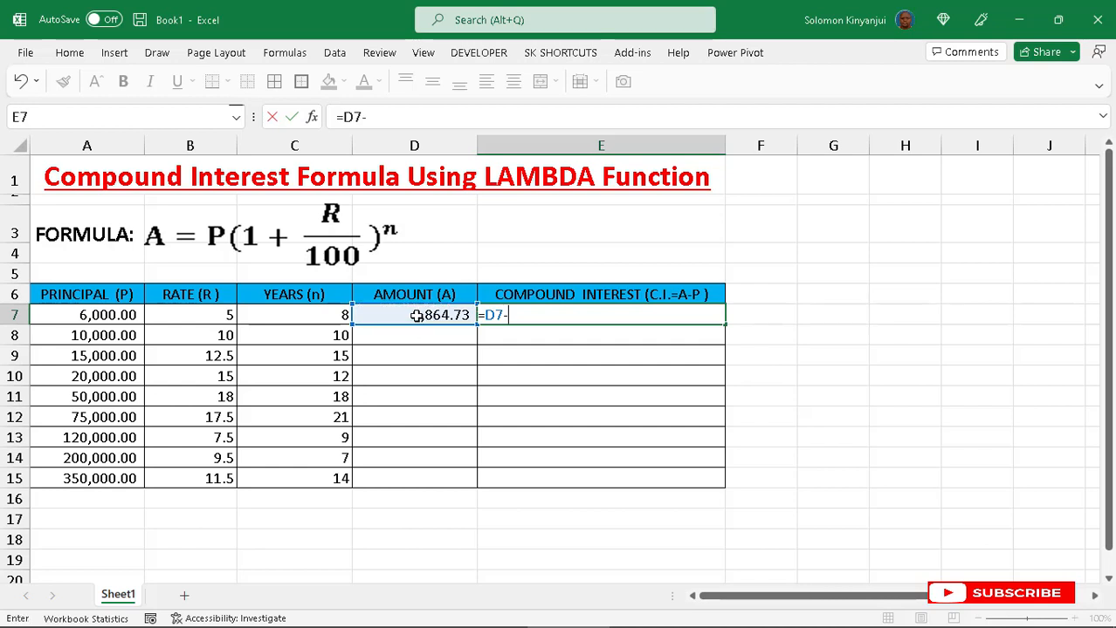
{"action": "left_click", "coordinate": [114, 315]}
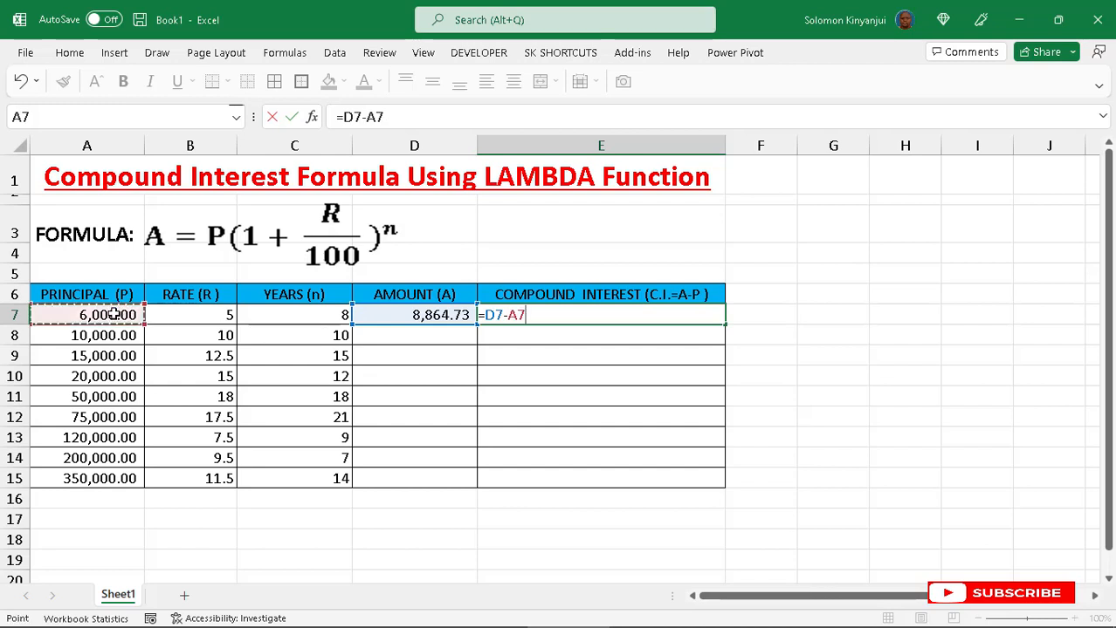
{"action": "key", "text": "Return"}
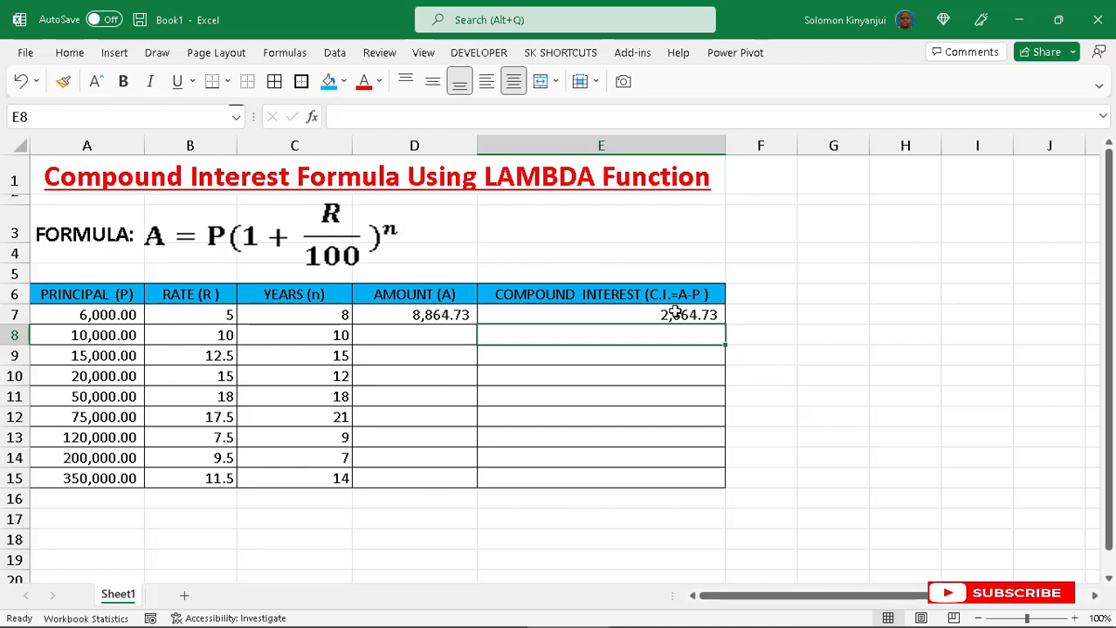
- Fill the amount and interest formulas in D7:E7 down through row 15
{"action": "left_click", "coordinate": [451, 318]}
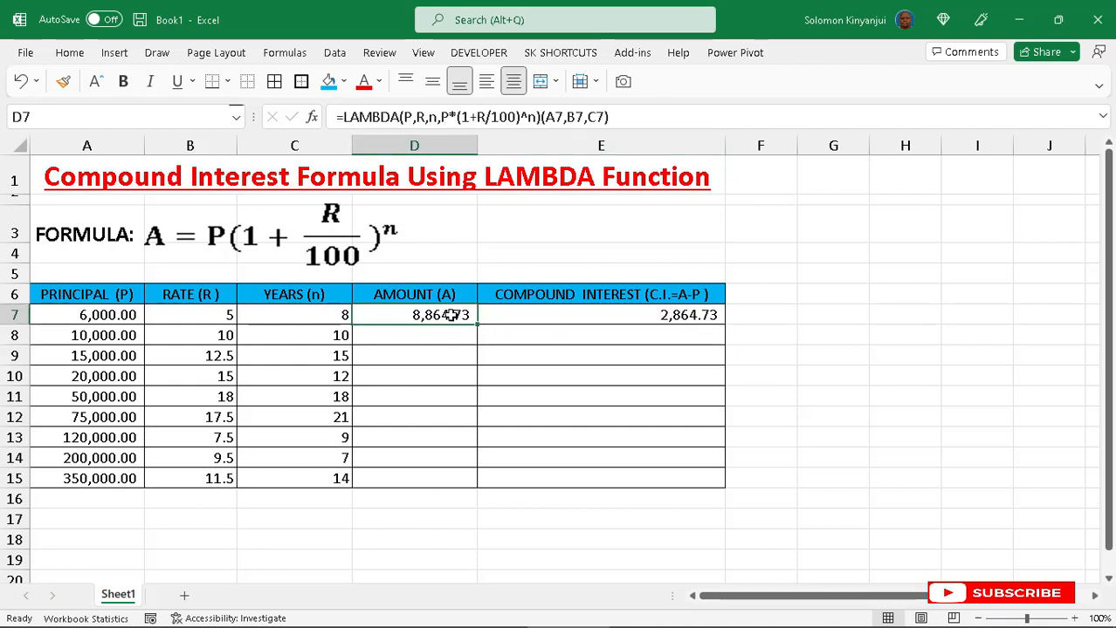
{"action": "left_click_drag", "start_coordinate": [456, 315], "coordinate": [699, 321]}
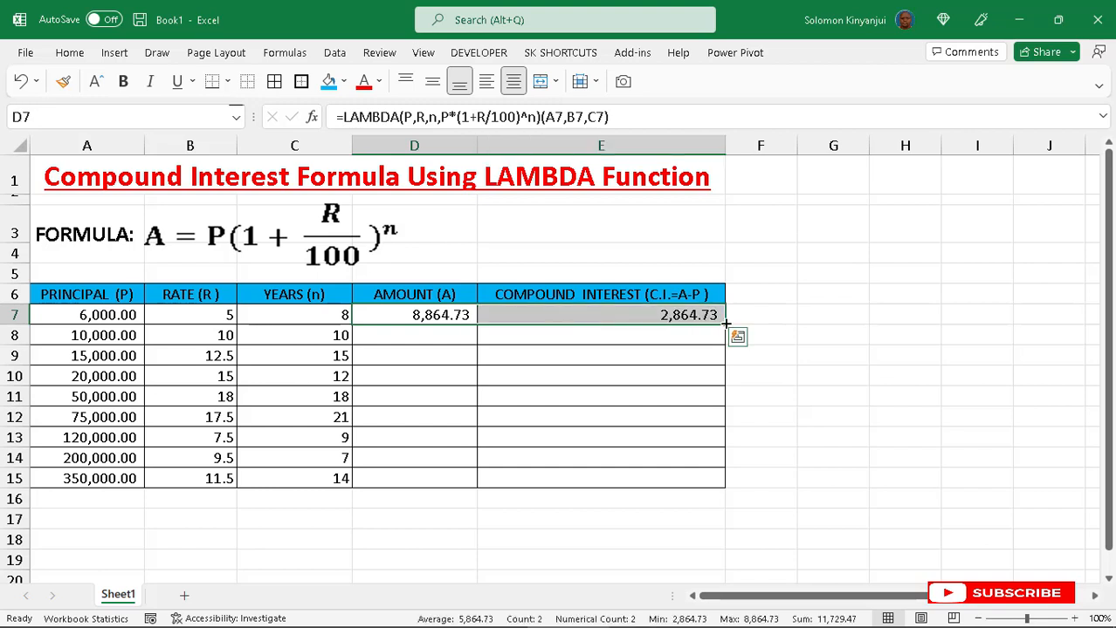
{"action": "double_click", "coordinate": [724, 325]}
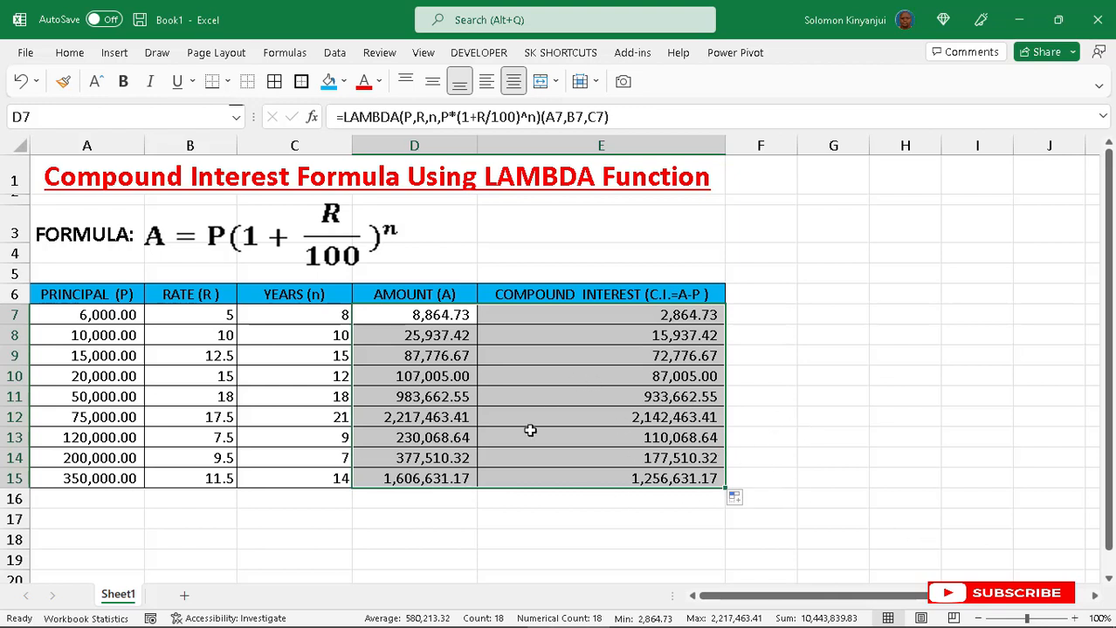
- Clear the years value in C13 and the amount and interest formulas from D7:E15
{"action": "left_click", "coordinate": [227, 318]}
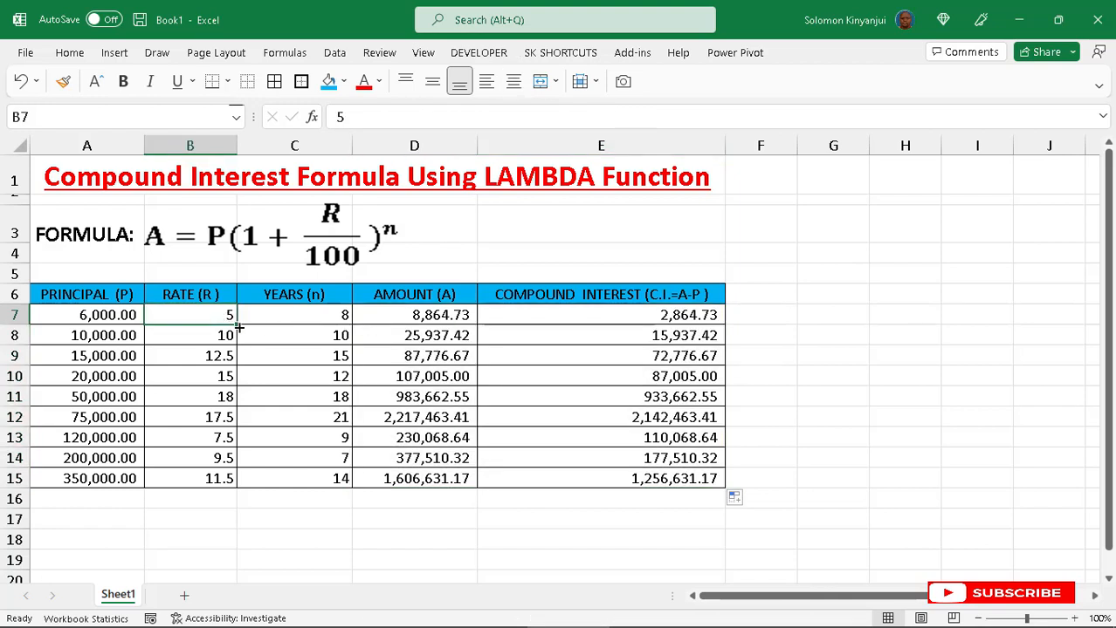
{"action": "left_click_drag", "start_coordinate": [414, 318], "coordinate": [615, 472]}
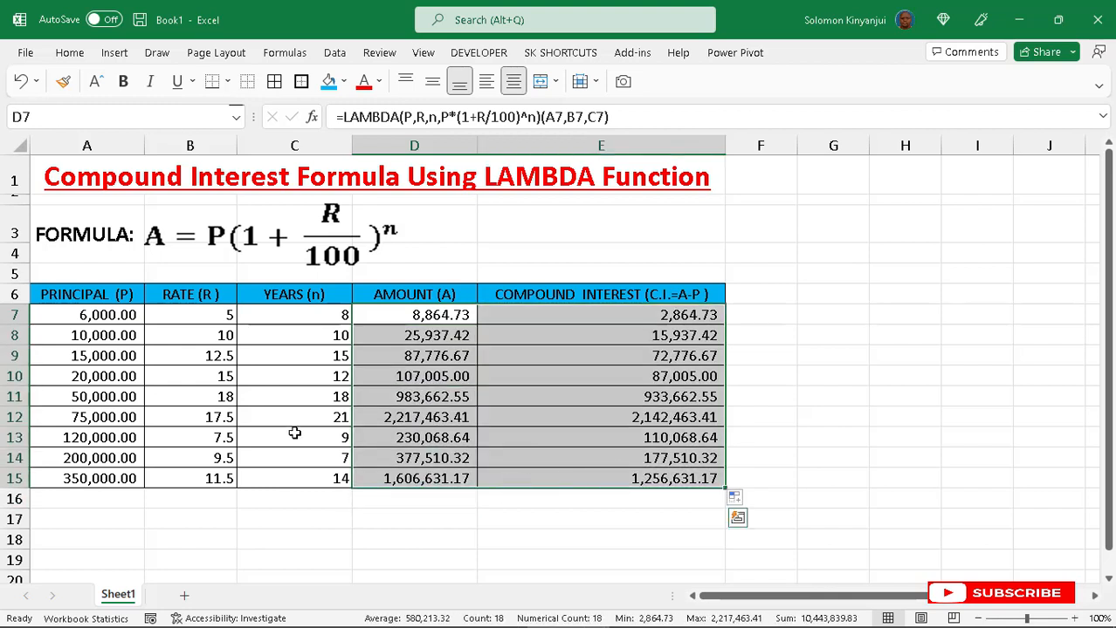
{"action": "left_click", "coordinate": [295, 434]}
{"action": "key", "text": "Delete"}
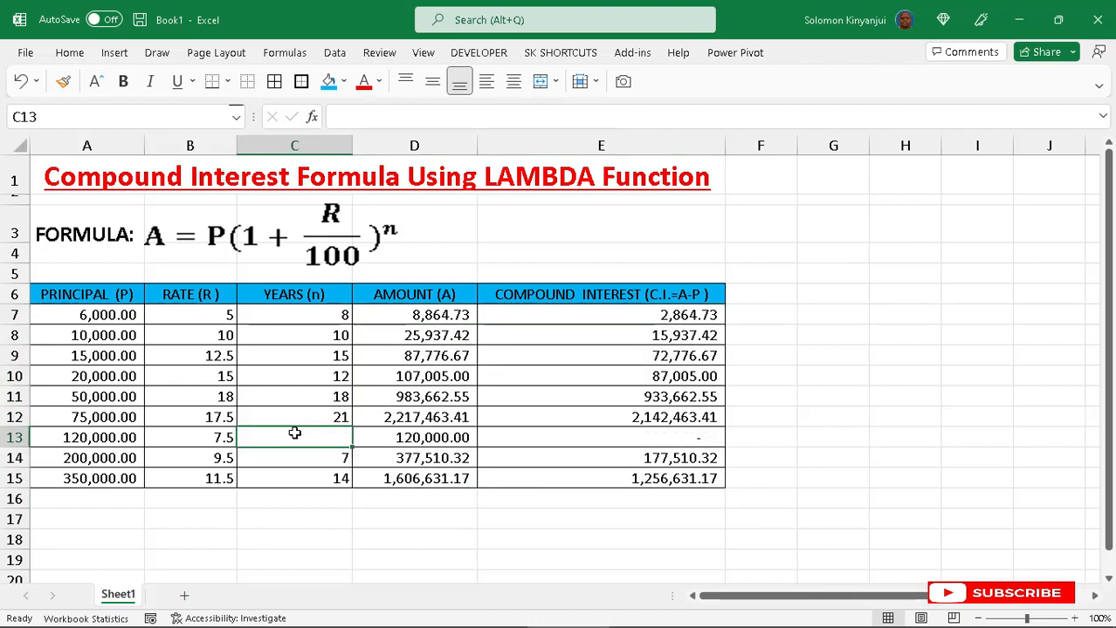
{"action": "left_click_drag", "start_coordinate": [441, 320], "coordinate": [614, 481]}
{"action": "key", "text": "Delete"}
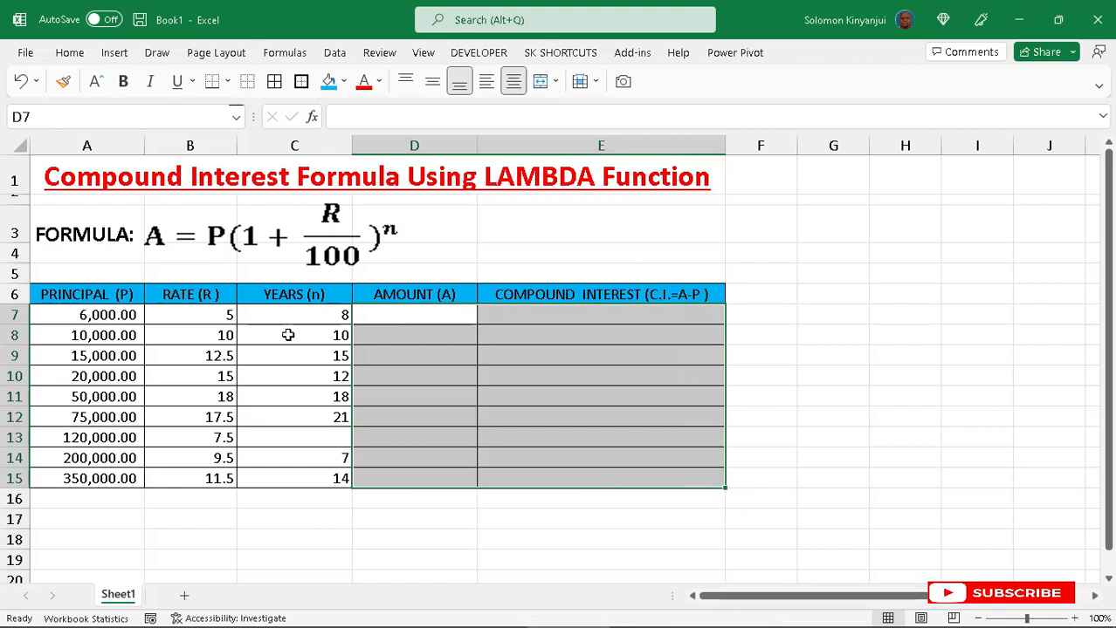
- Enter the rates 5% in B7 and 10% in B8
{"action": "left_click", "coordinate": [231, 316]}
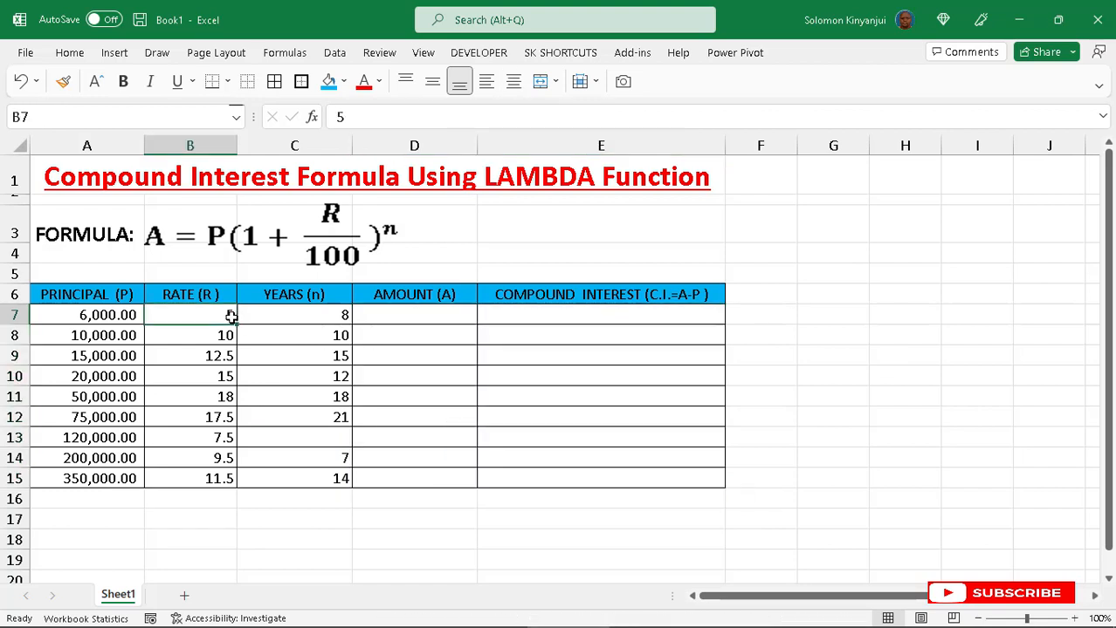
{"action": "type", "text": "5"}
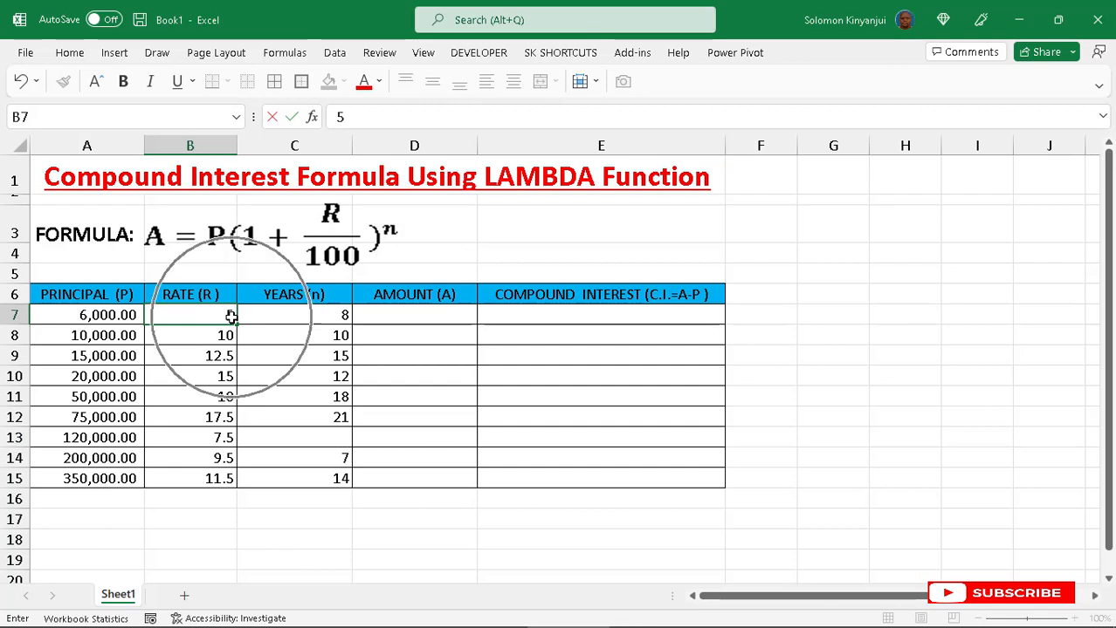
{"action": "type", "text": "%"}
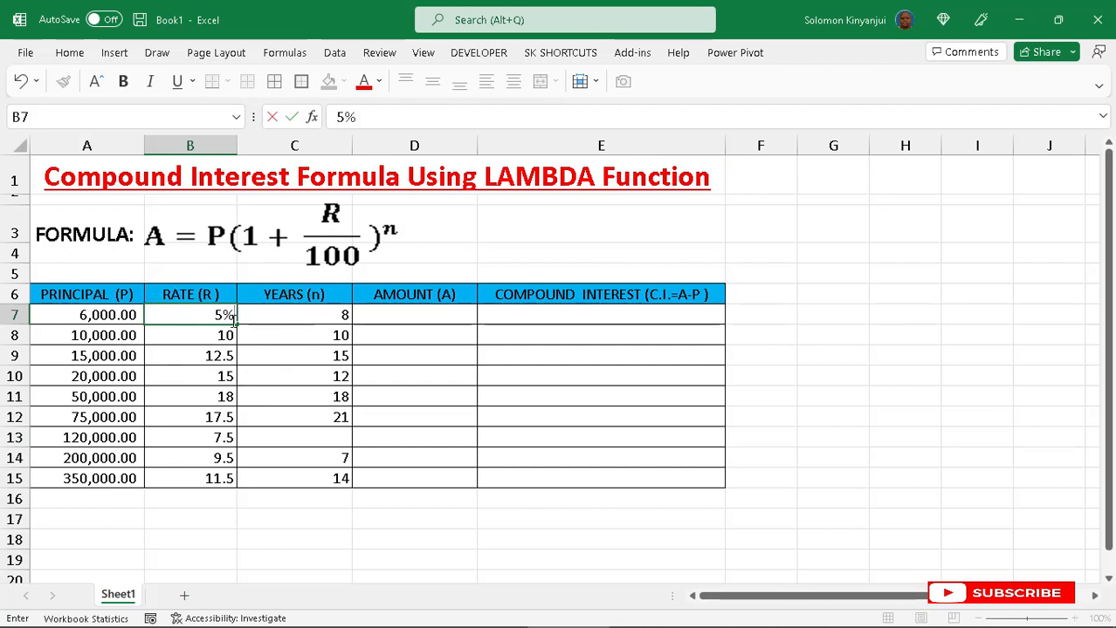
{"action": "left_click", "coordinate": [225, 335]}
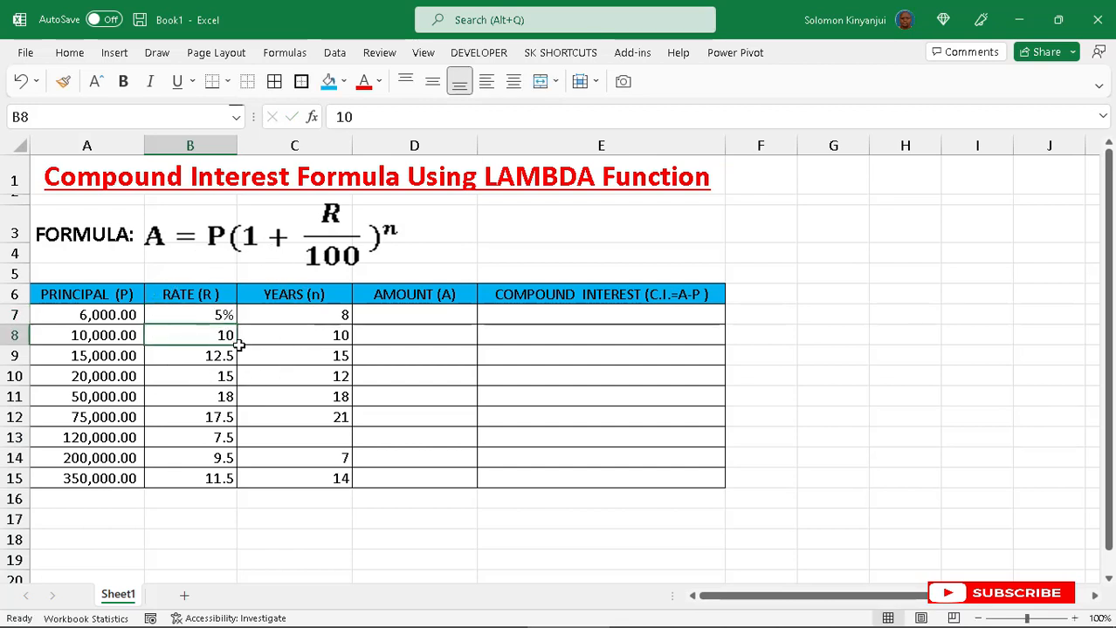
{"action": "type", "text": "10"}
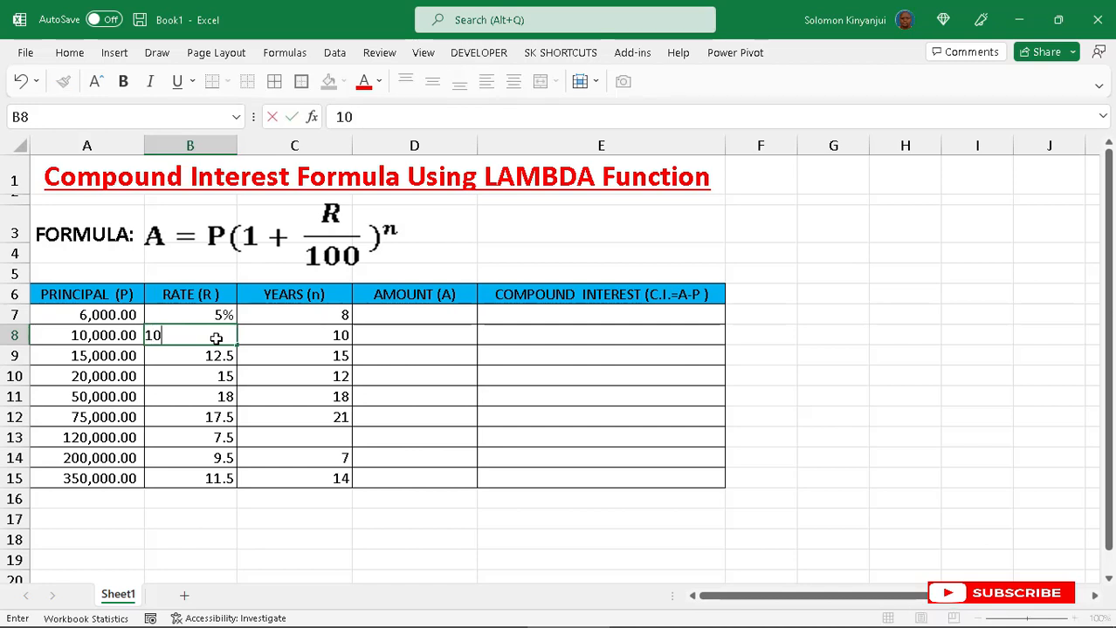
{"action": "type", "text": "%"}
{"action": "left_click", "coordinate": [225, 375]}
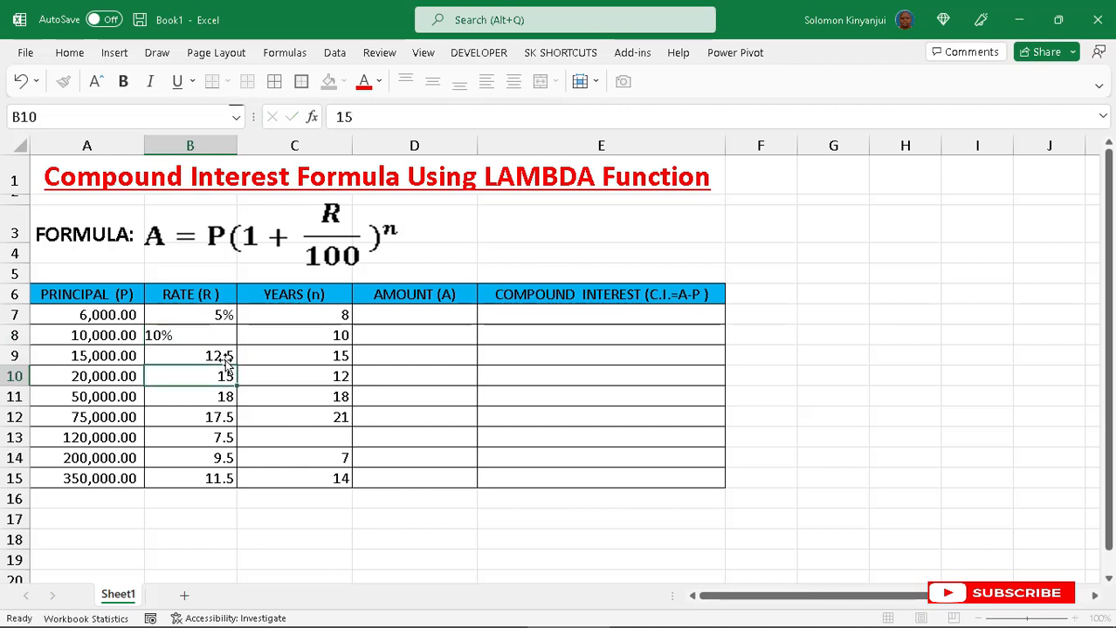
- Apply the Percentage number format to the rates in B7:B15
{"action": "left_click_drag", "start_coordinate": [223, 315], "coordinate": [219, 479]}
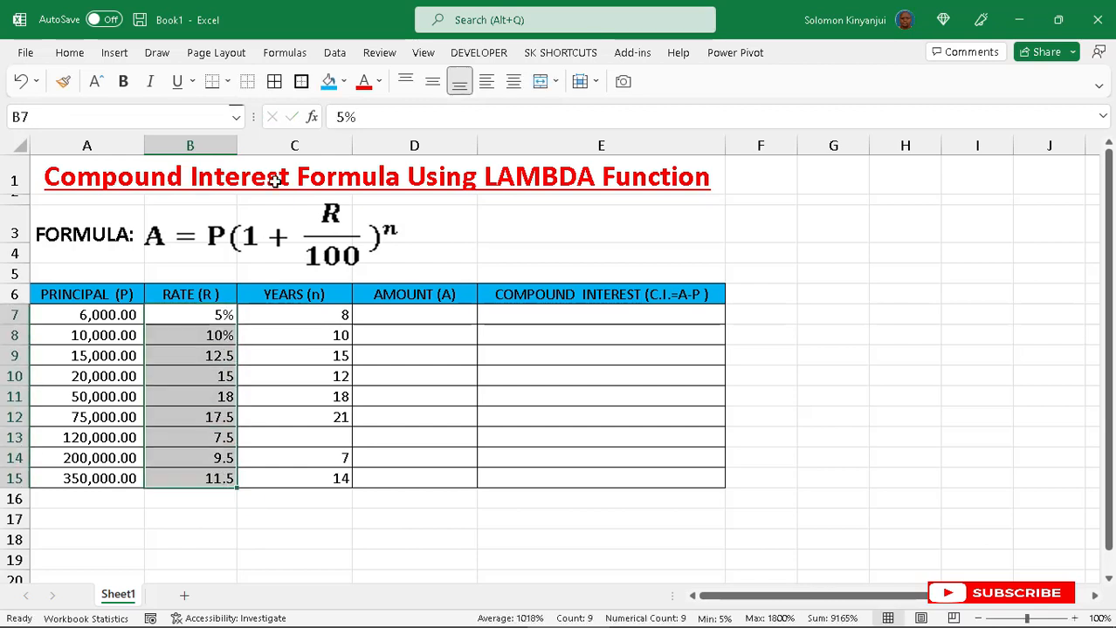
{"action": "left_click", "coordinate": [70, 50]}
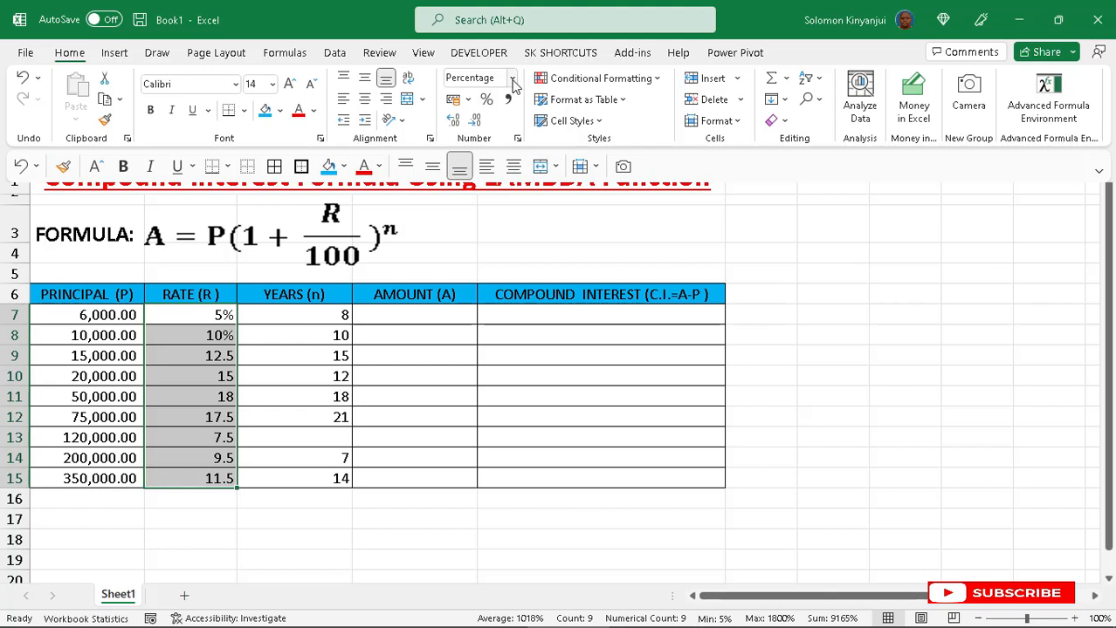
{"action": "left_click", "coordinate": [512, 78]}
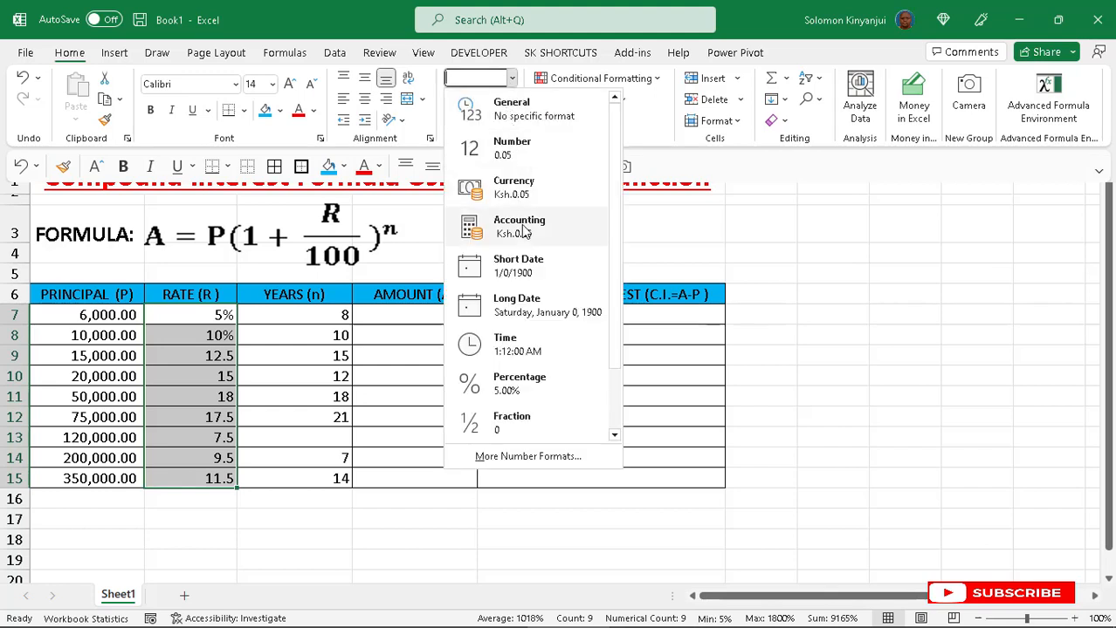
{"action": "left_click", "coordinate": [521, 389]}
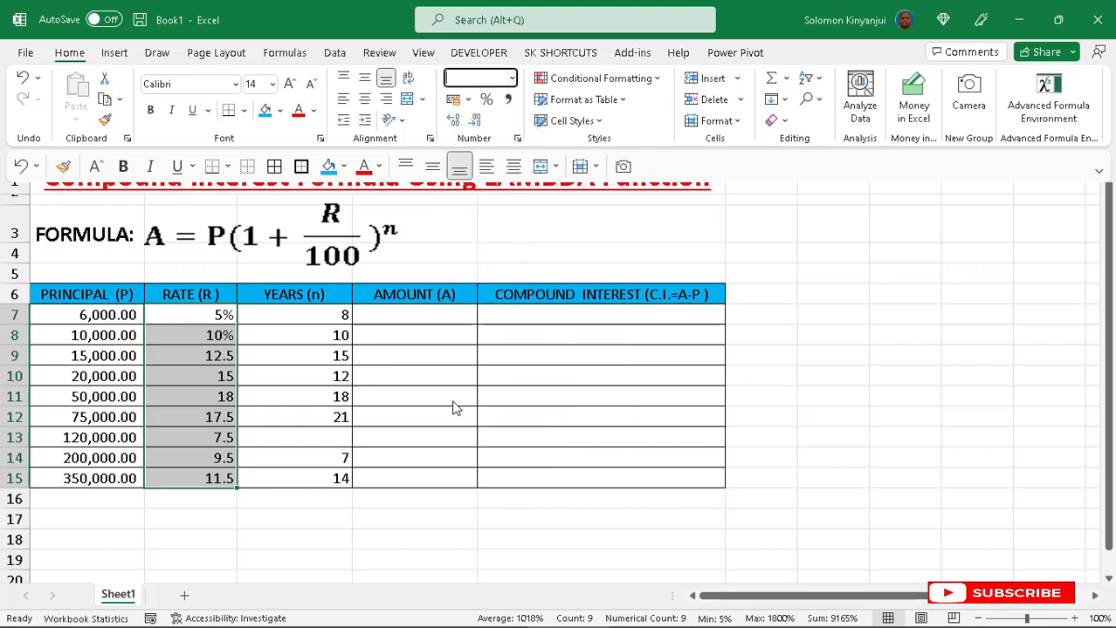
- Re-enter the rates 12.5, 15 and 18 as percentages in B9, B10 and B11
{"action": "left_click", "coordinate": [201, 356]}
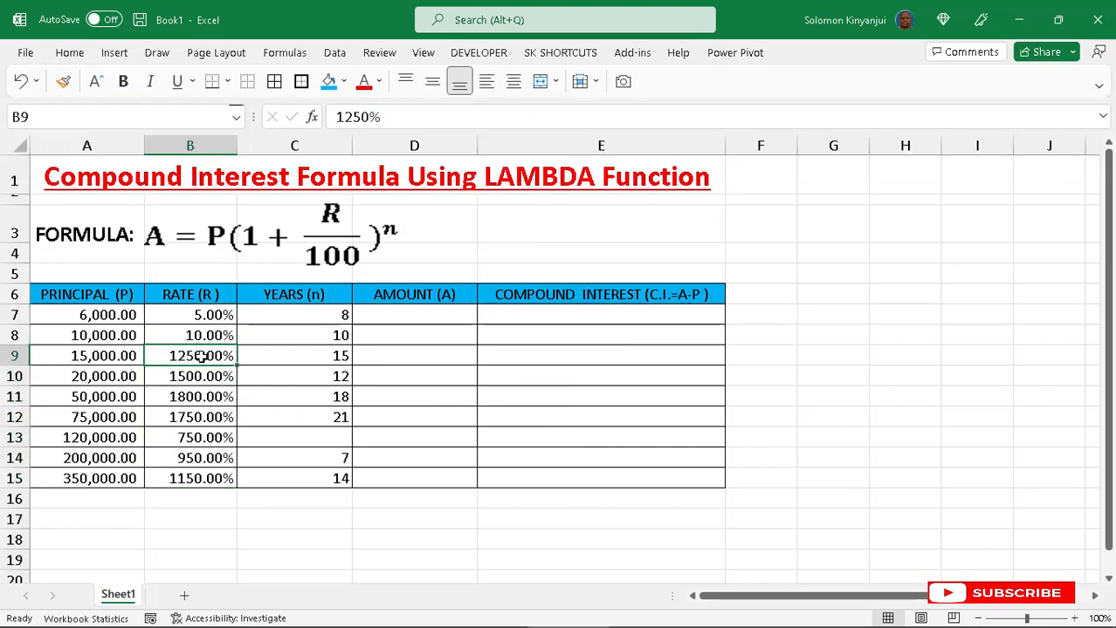
{"action": "type", "text": "12.5"}
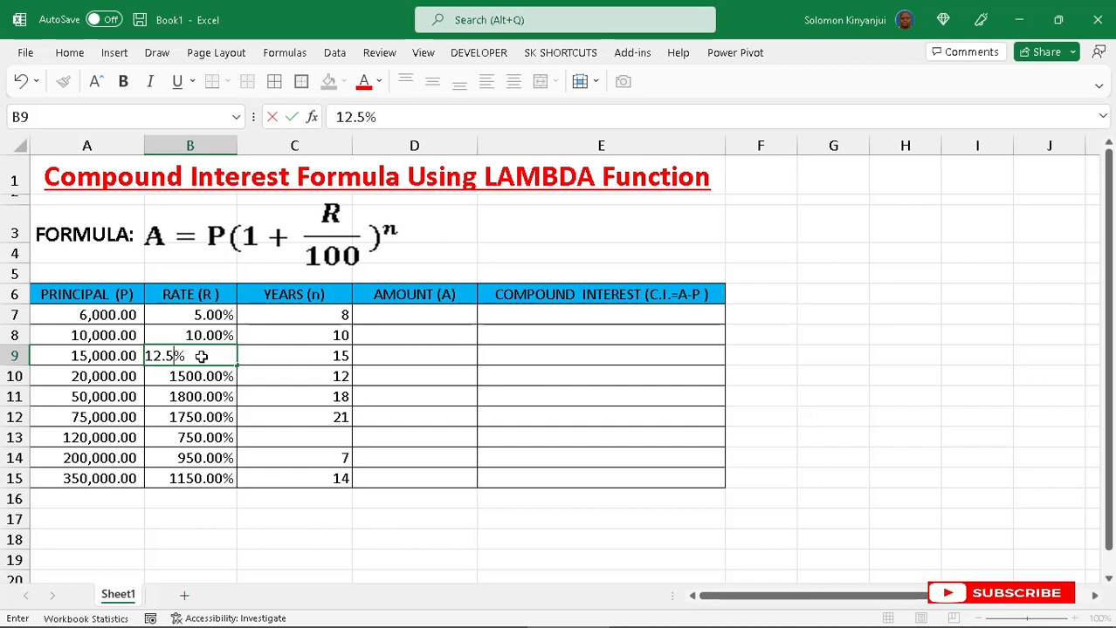
{"action": "key", "text": "Return"}
{"action": "type", "text": "15"}
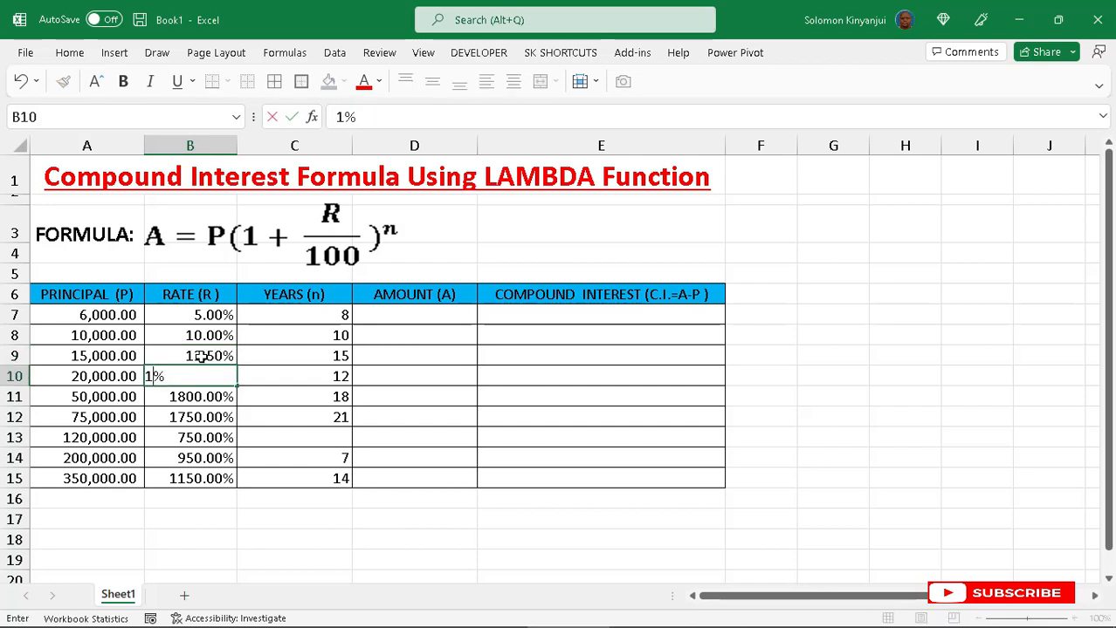
{"action": "key", "text": "Return"}
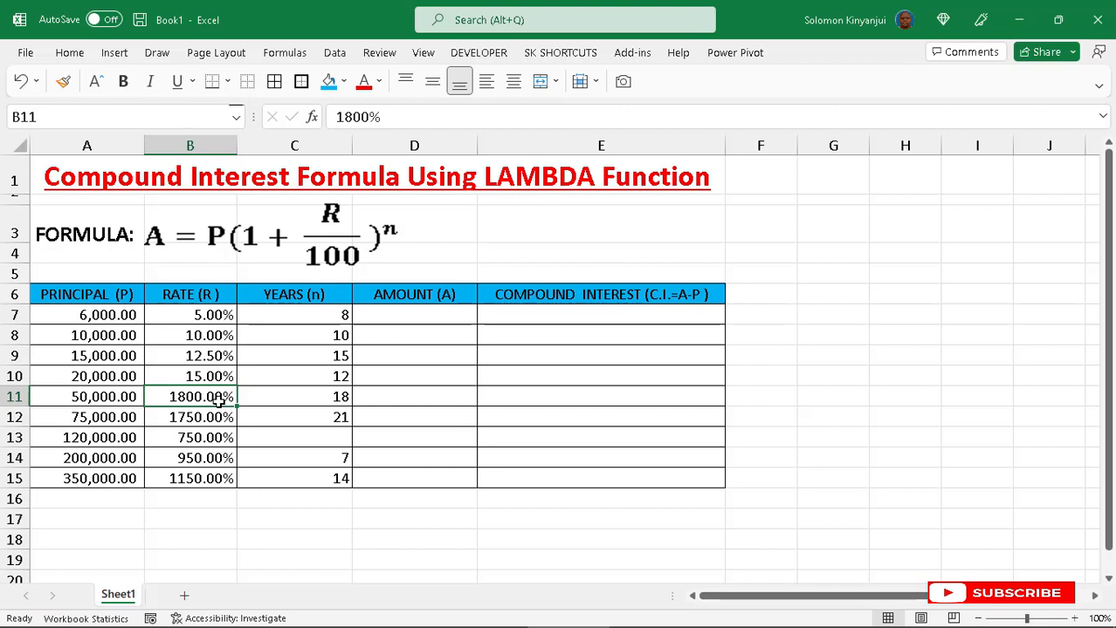
{"action": "type", "text": "18"}
{"action": "key", "text": "Return"}
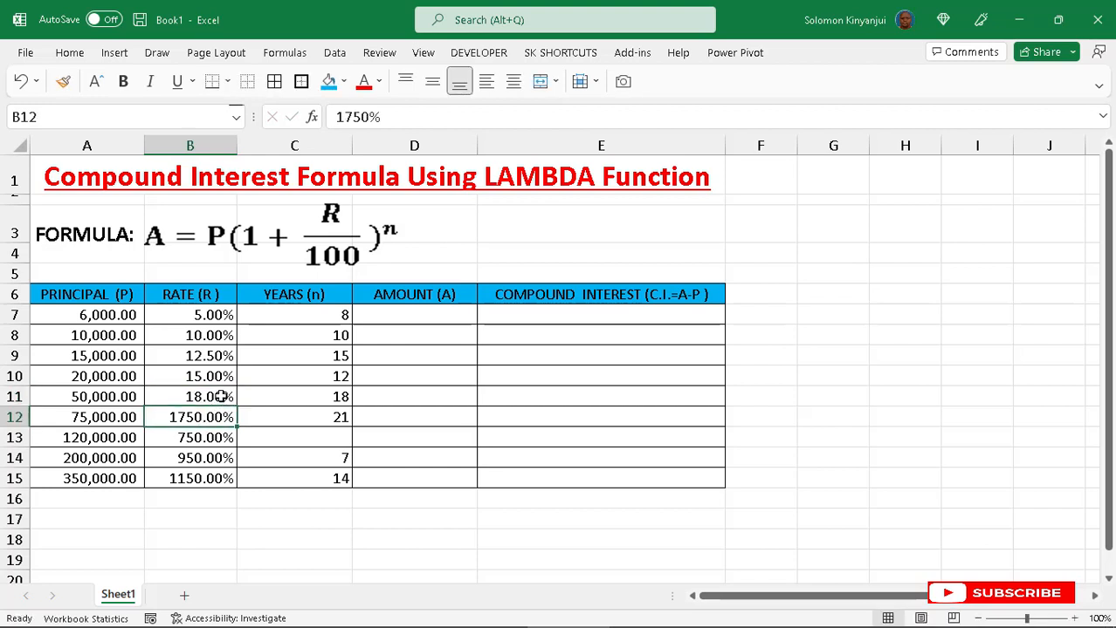
{"action": "left_click", "coordinate": [221, 396]}
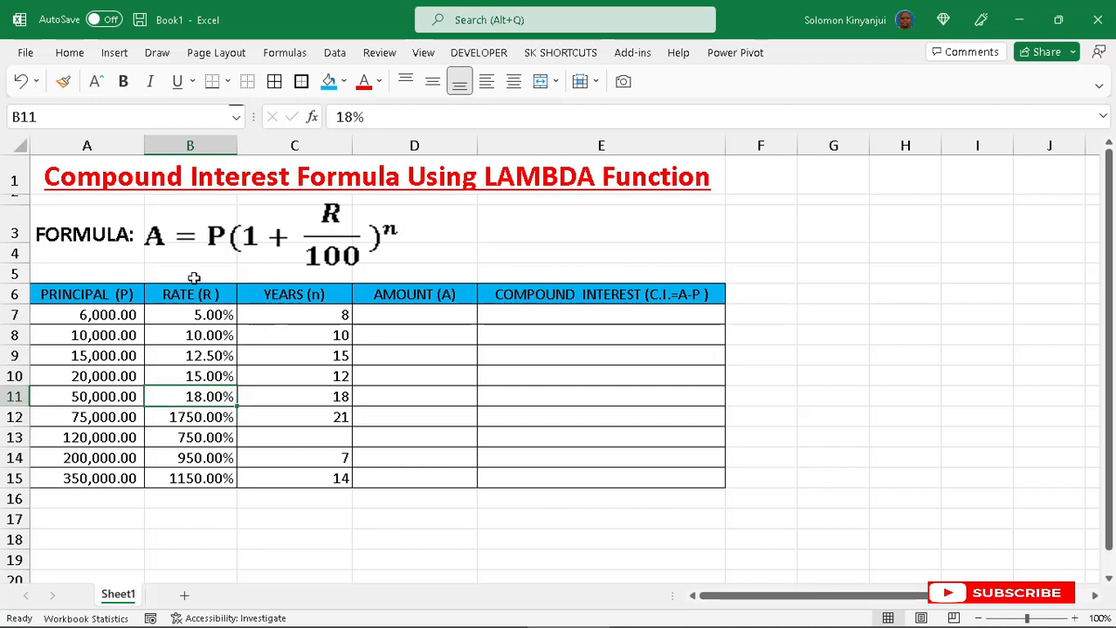
{"action": "double_click", "coordinate": [218, 398]}
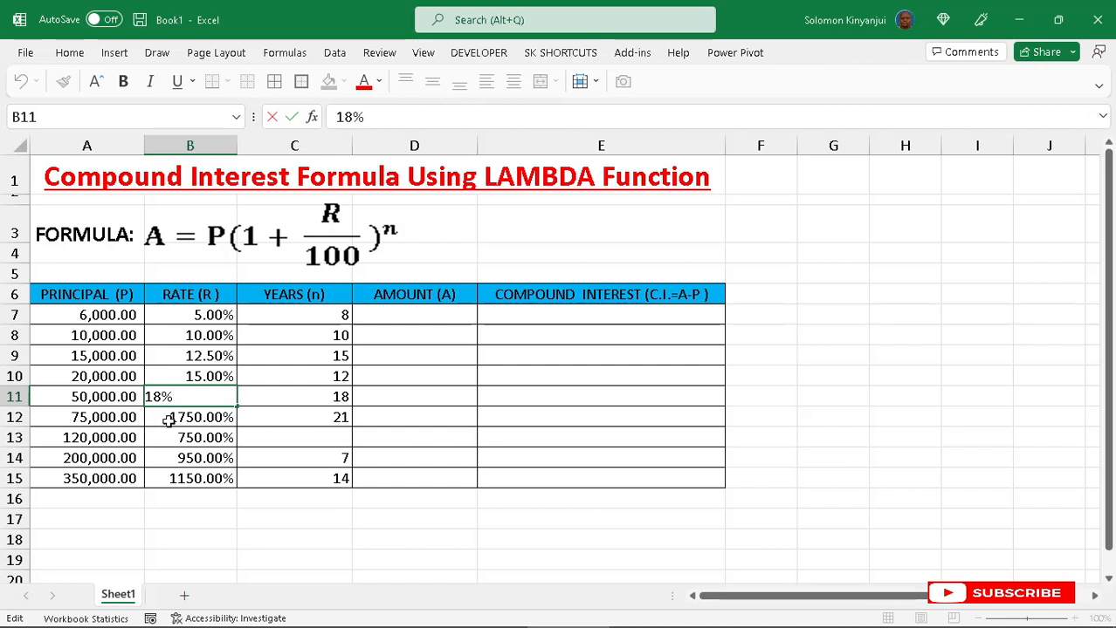
{"action": "key", "text": "Return"}
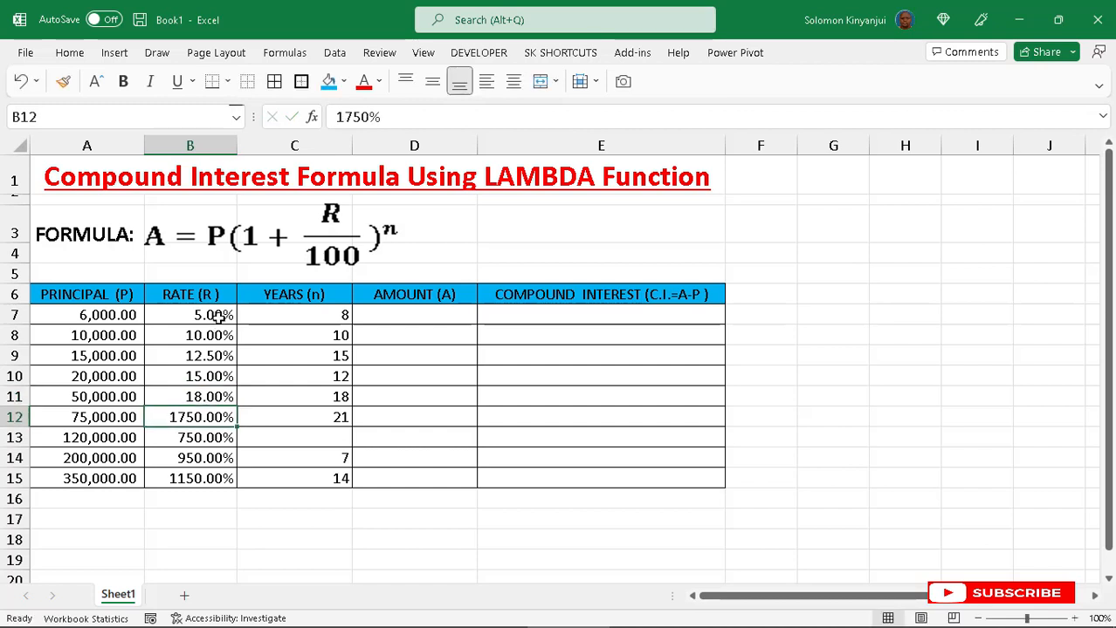
- Re-enter the rates 17.5, 7.5, 9 and 11.5 as percentages in B12 through B15
{"action": "left_click", "coordinate": [210, 438]}
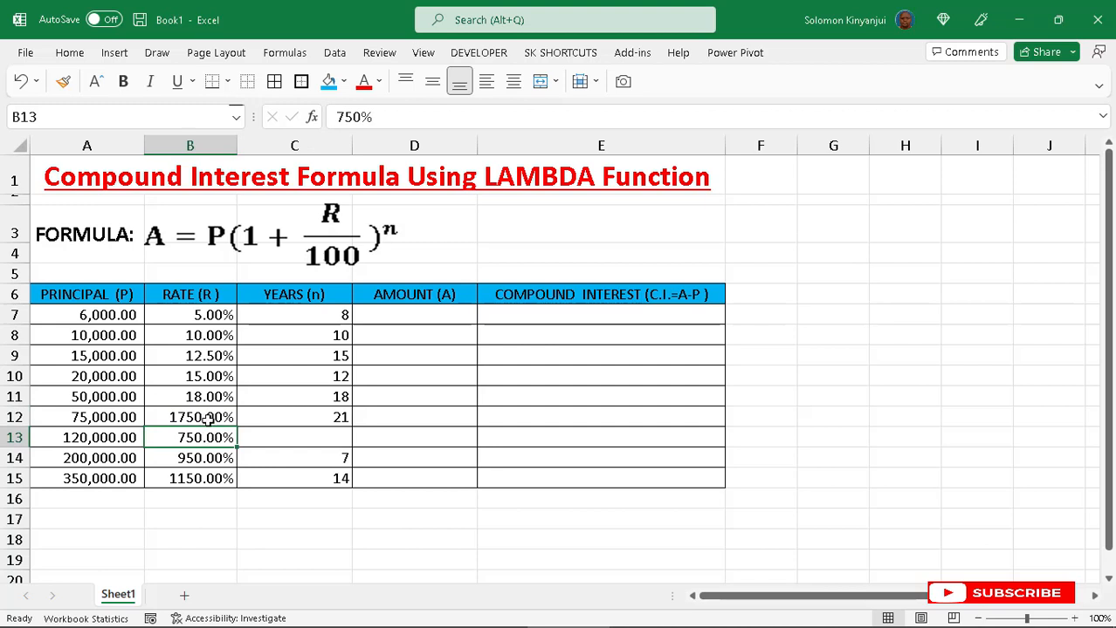
{"action": "left_click", "coordinate": [202, 421]}
{"action": "type", "text": "17.5"}
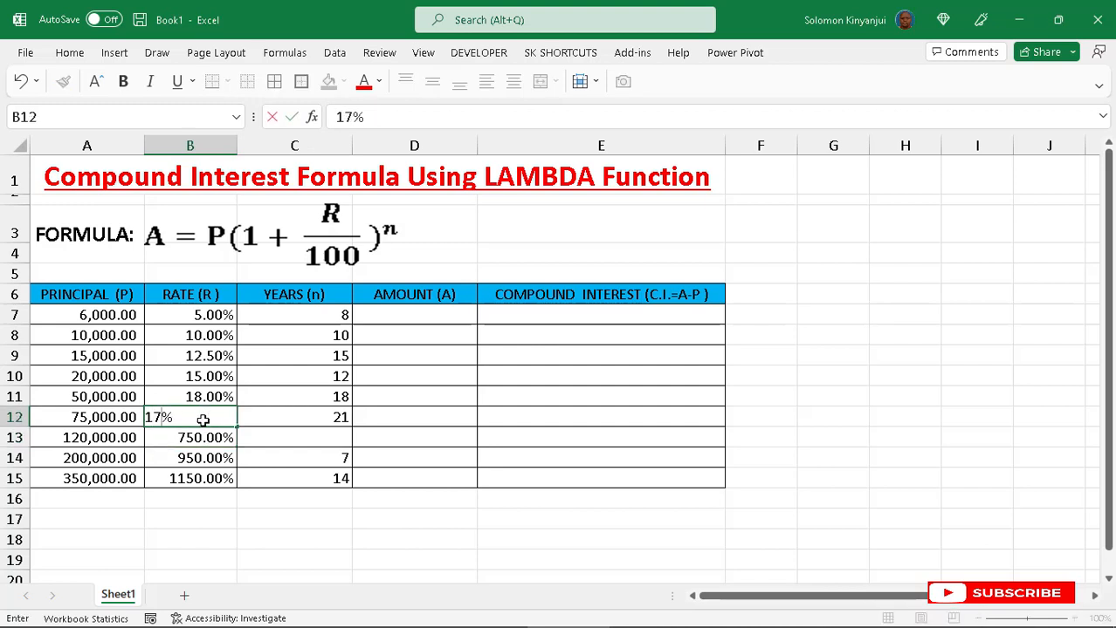
{"action": "key", "text": "Return"}
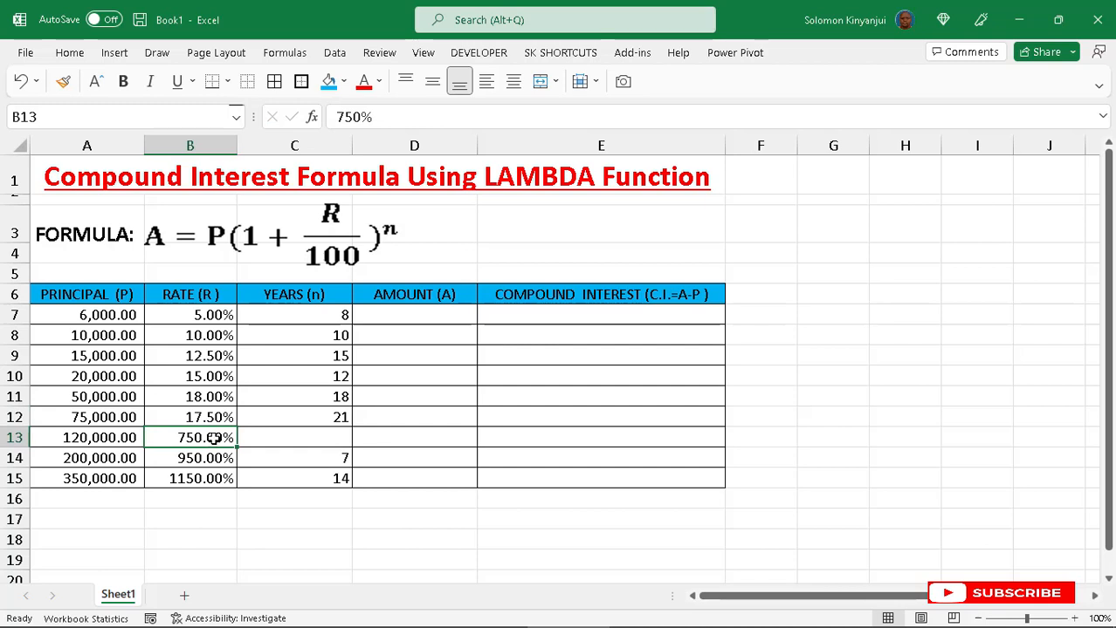
{"action": "type", "text": "7.5"}
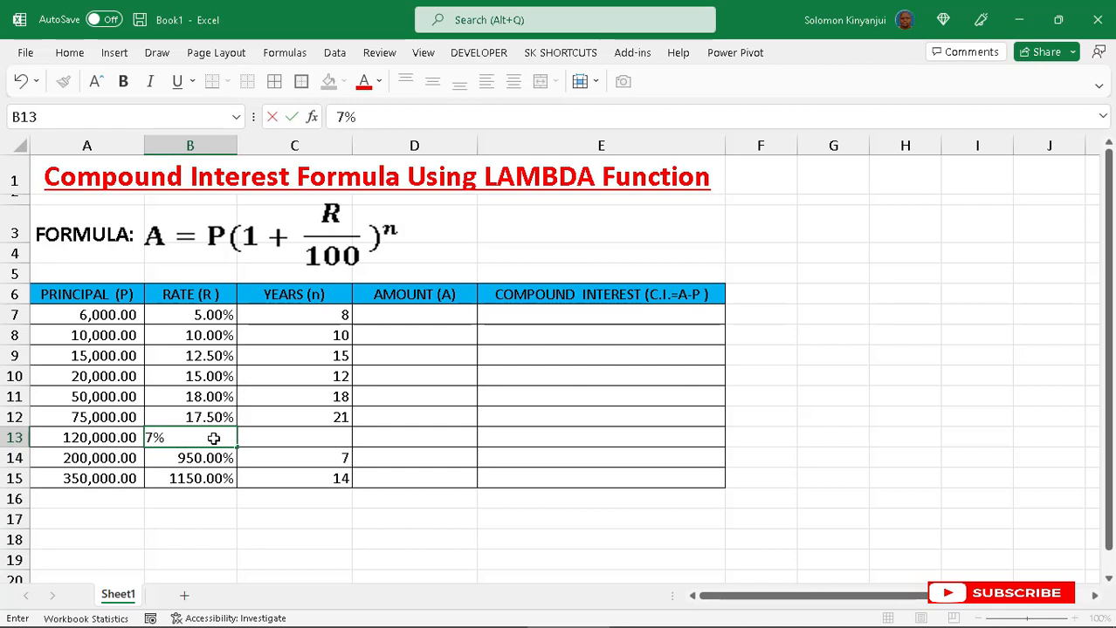
{"action": "key", "text": "Return"}
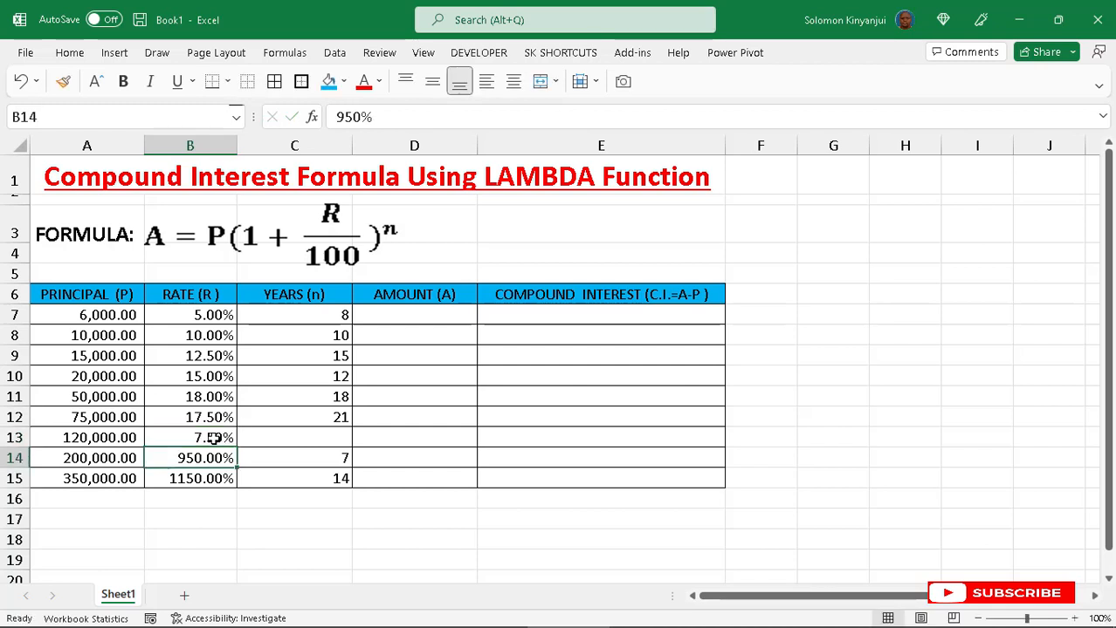
{"action": "type", "text": "9"}
{"action": "key", "text": "Return"}
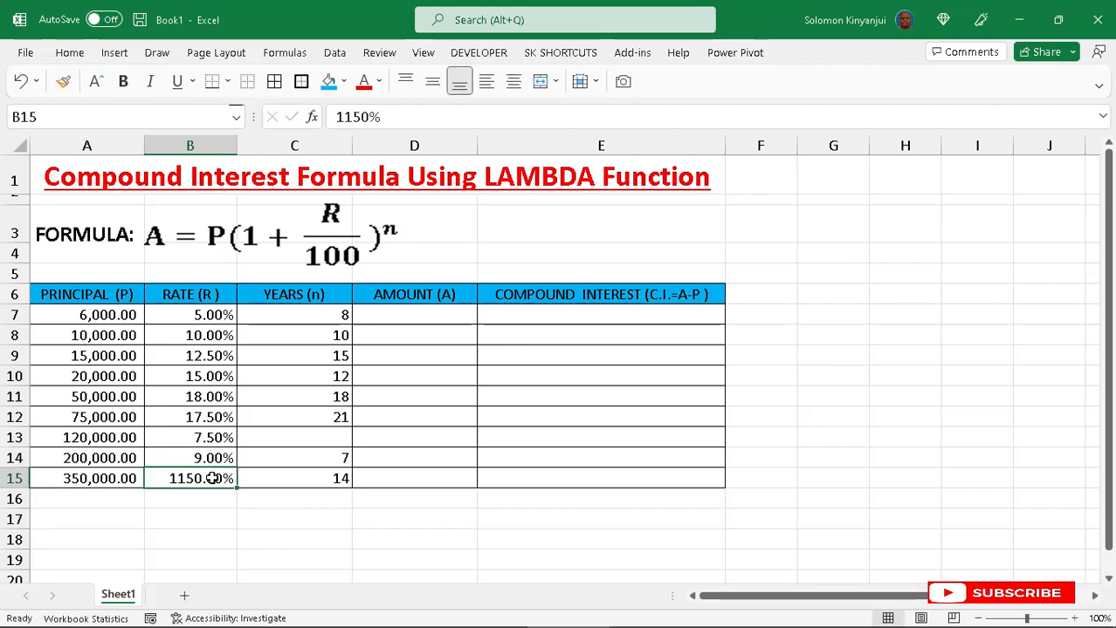
{"action": "type", "text": "11.5"}
{"action": "key", "text": "Return"}
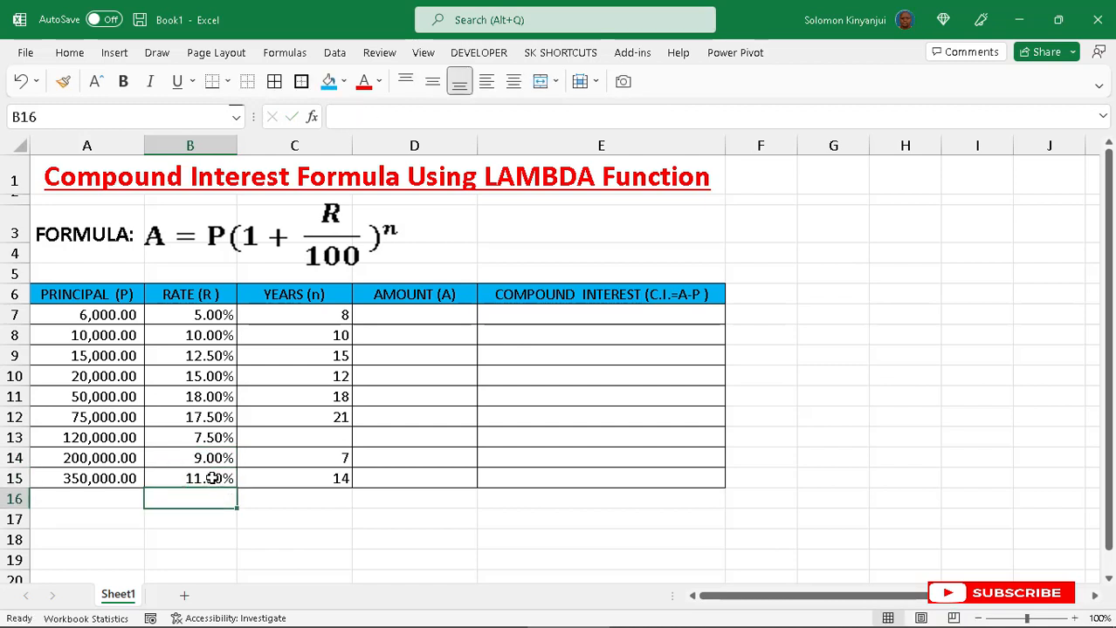
- Set the percentage format of the rates in B7:B15 to 0 decimal places
{"action": "left_click_drag", "start_coordinate": [207, 316], "coordinate": [211, 479]}
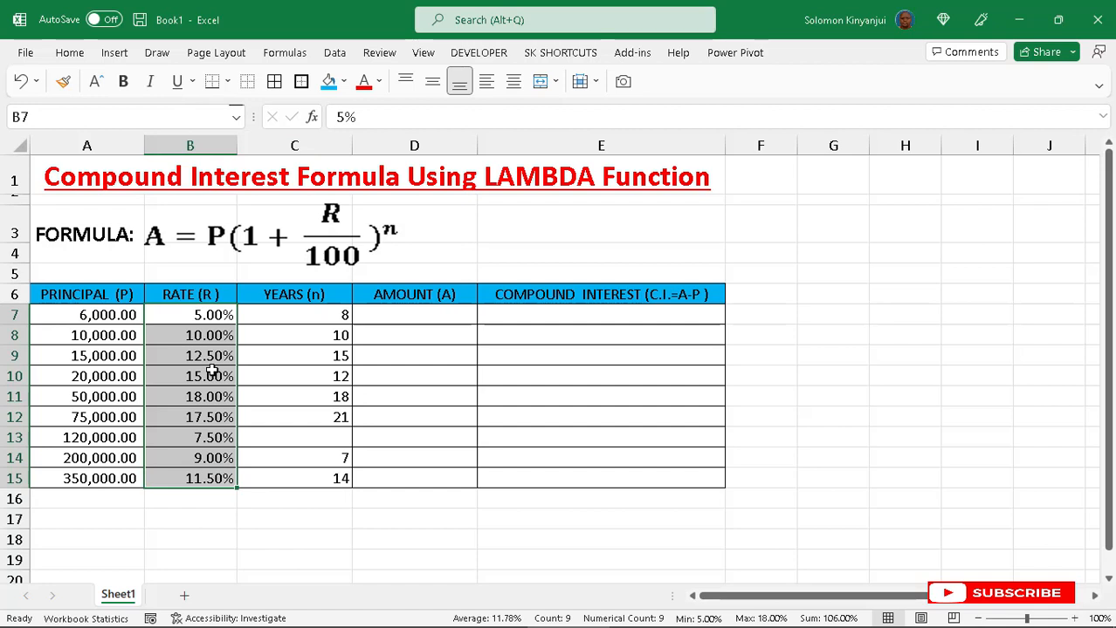
{"action": "key", "text": "ctrl+1"}
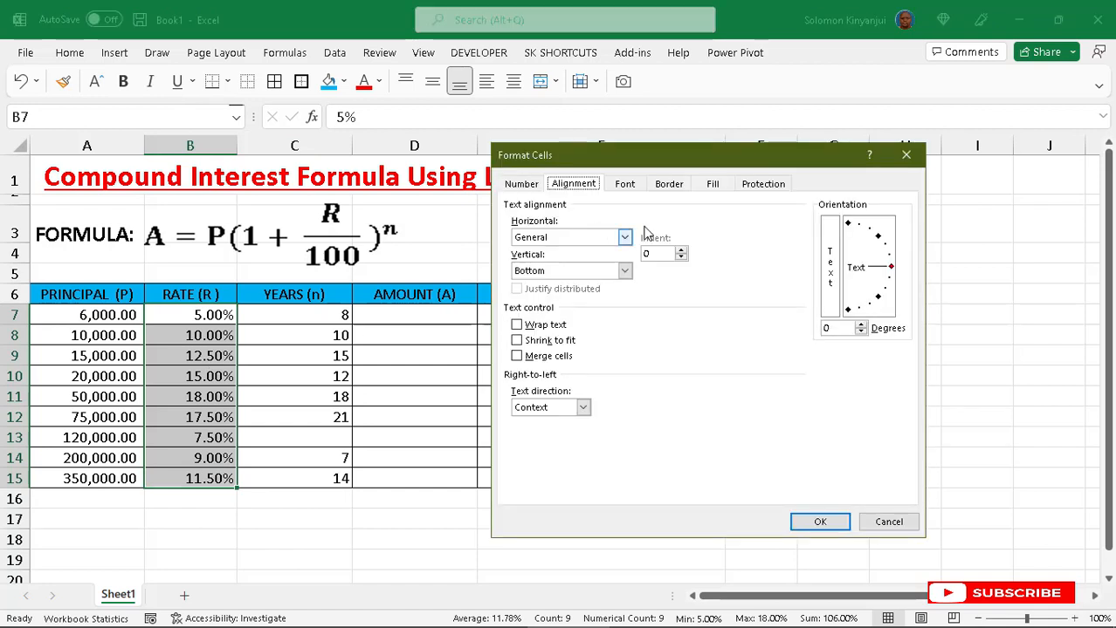
{"action": "left_click", "coordinate": [522, 185]}
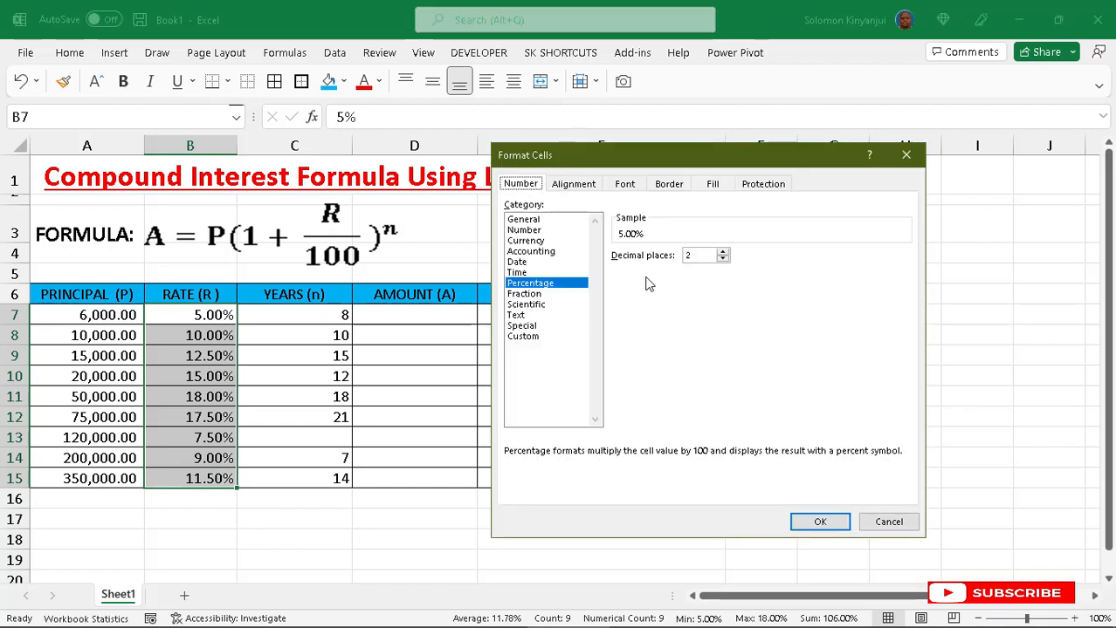
{"action": "left_click", "coordinate": [722, 259]}
{"action": "left_click", "coordinate": [722, 259]}
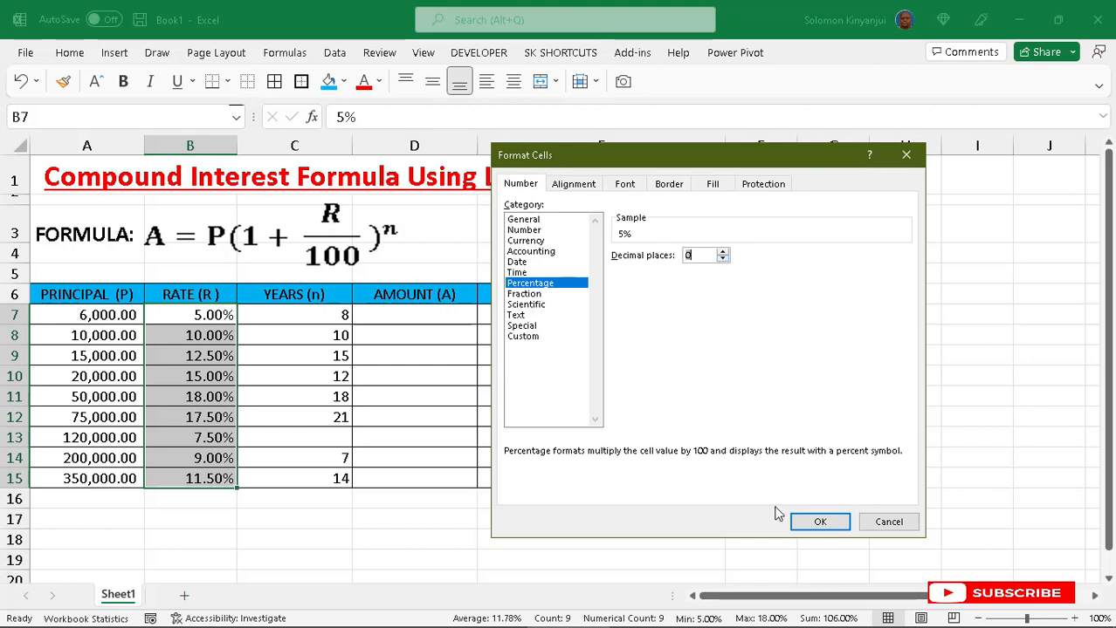
{"action": "left_click", "coordinate": [812, 524]}
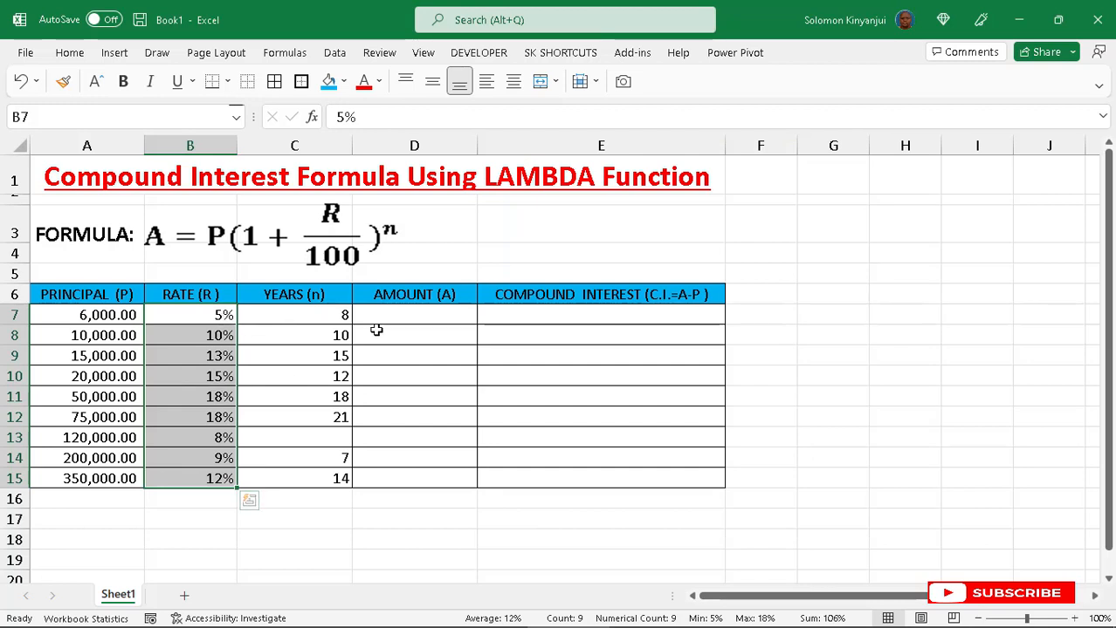
{"action": "left_click", "coordinate": [397, 315]}
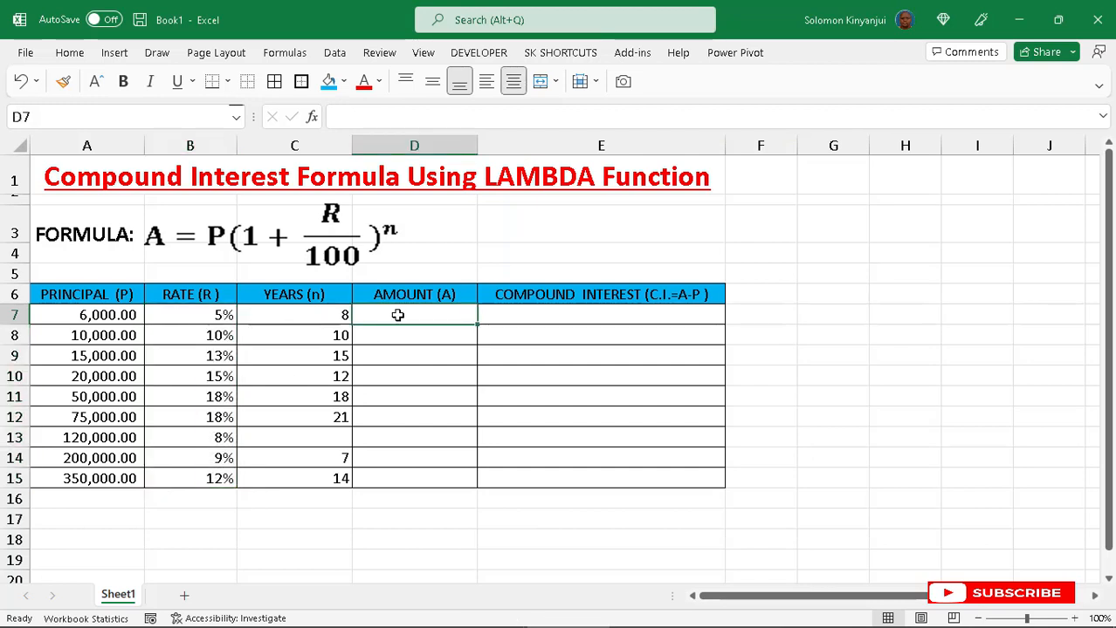
- Enter in D7 the formula =LAMBDA(P,R,n,P*(1+R)^n)(A7,B7,C7) to calculate the compound amount
{"action": "type", "text": "="}
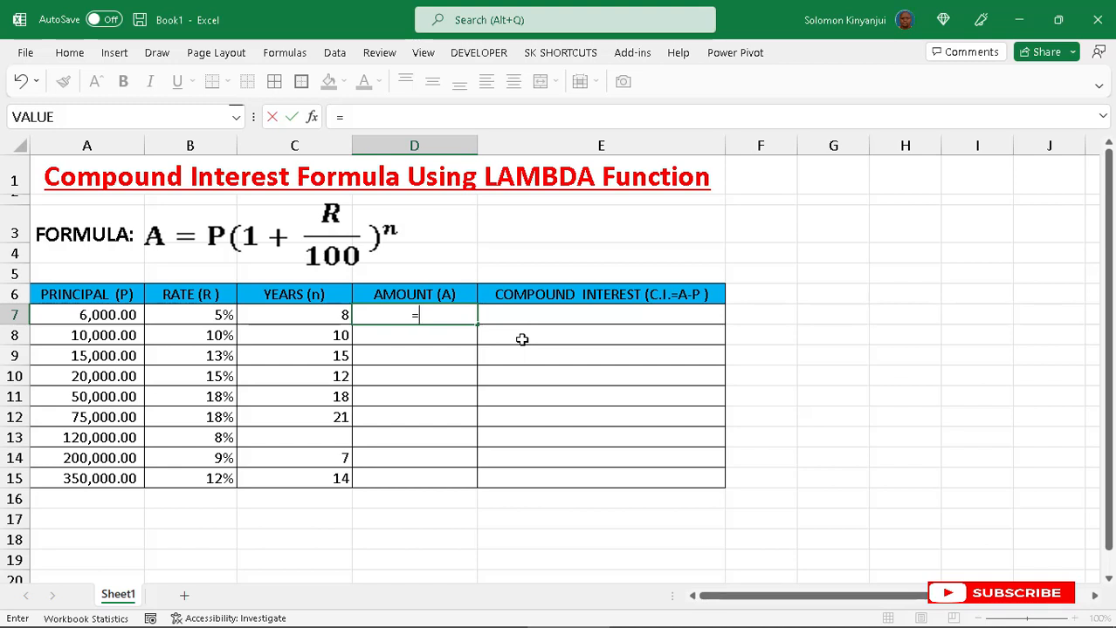
{"action": "type", "text": "ambd"}
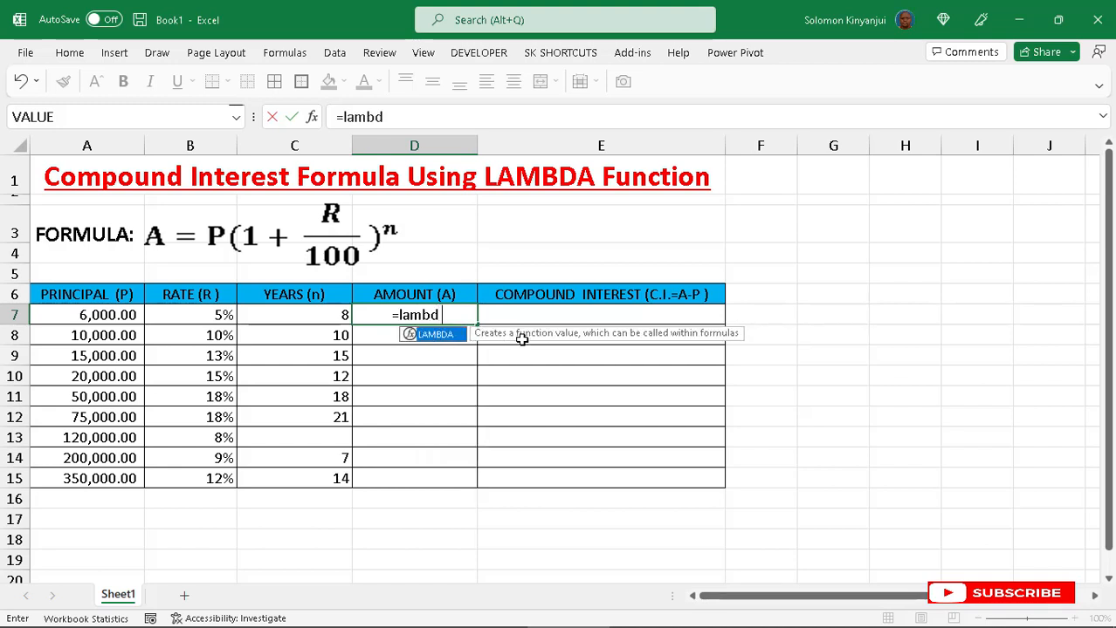
{"action": "type", "text": "a("}
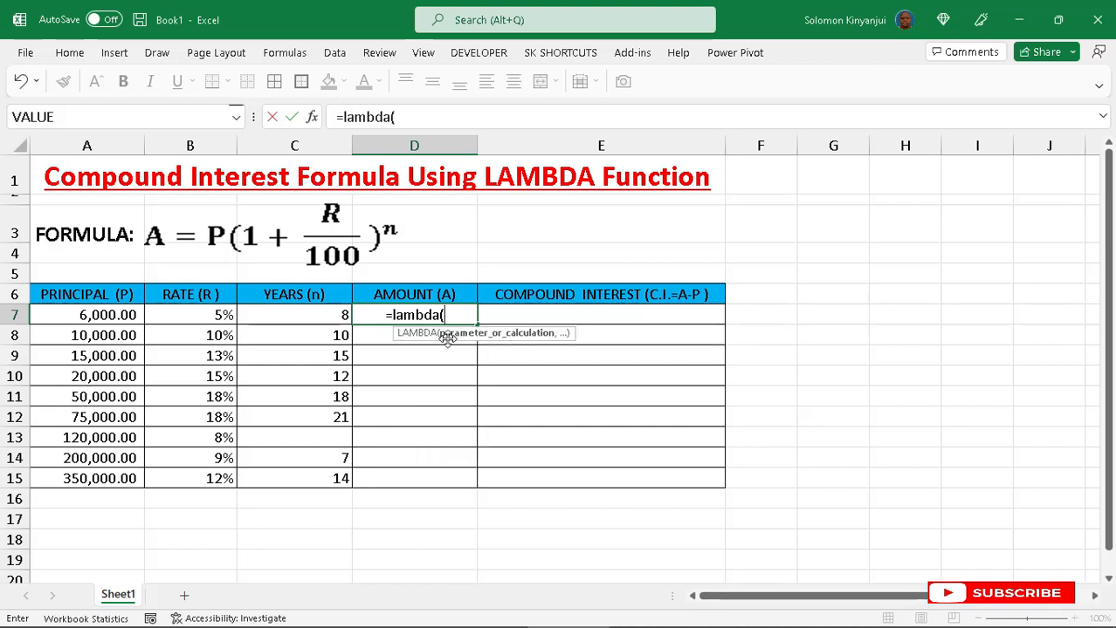
{"action": "type", "text": "P"}
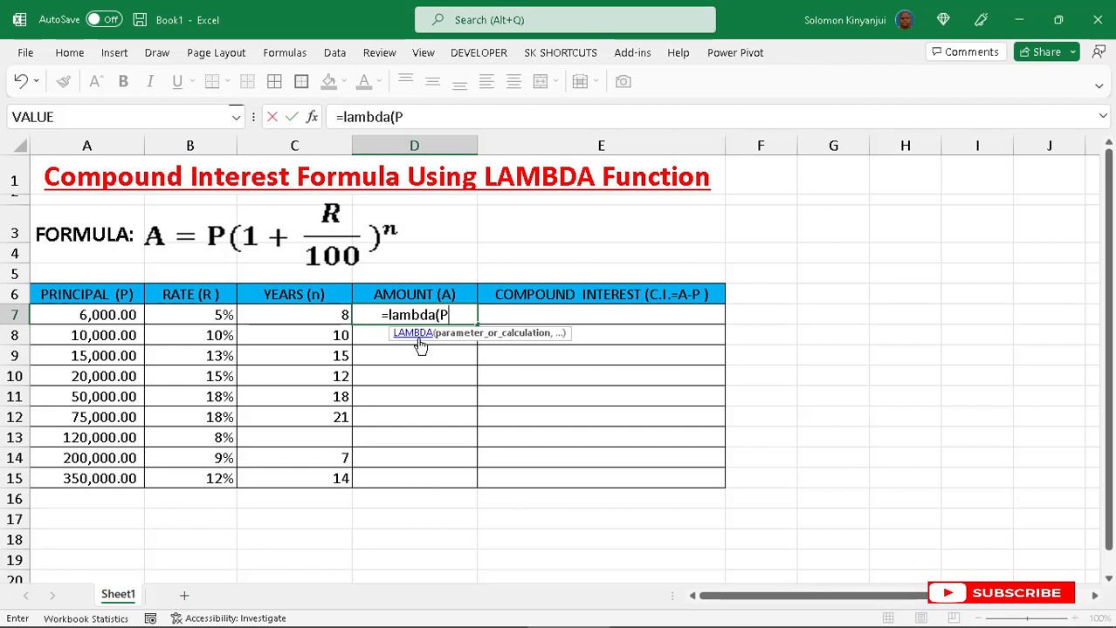
{"action": "type", "text": ","}
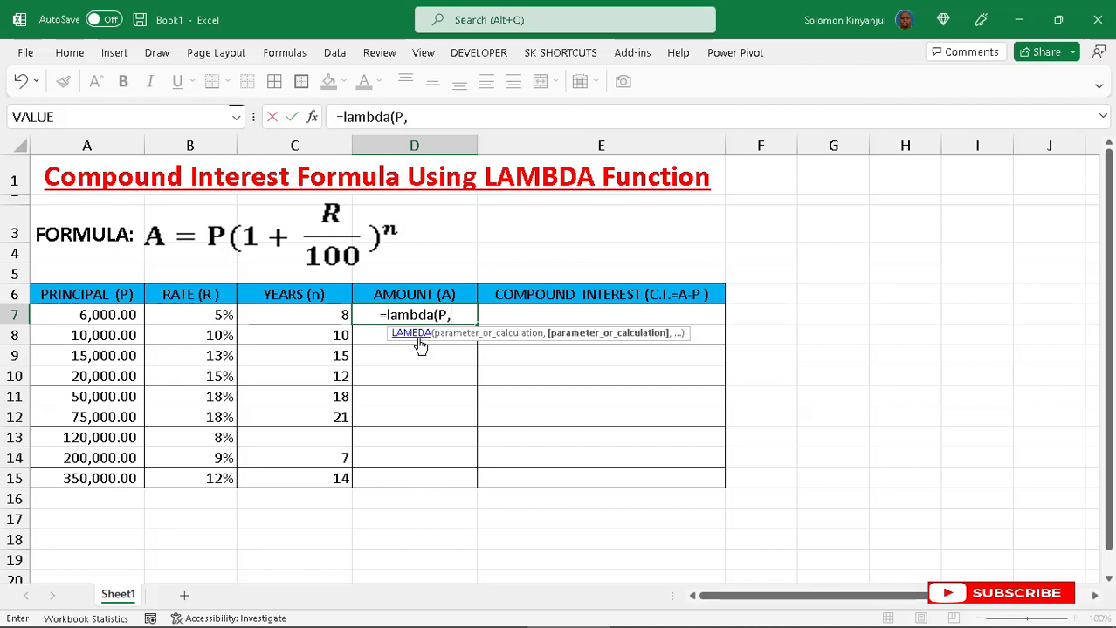
{"action": "type", "text": "R,n"}
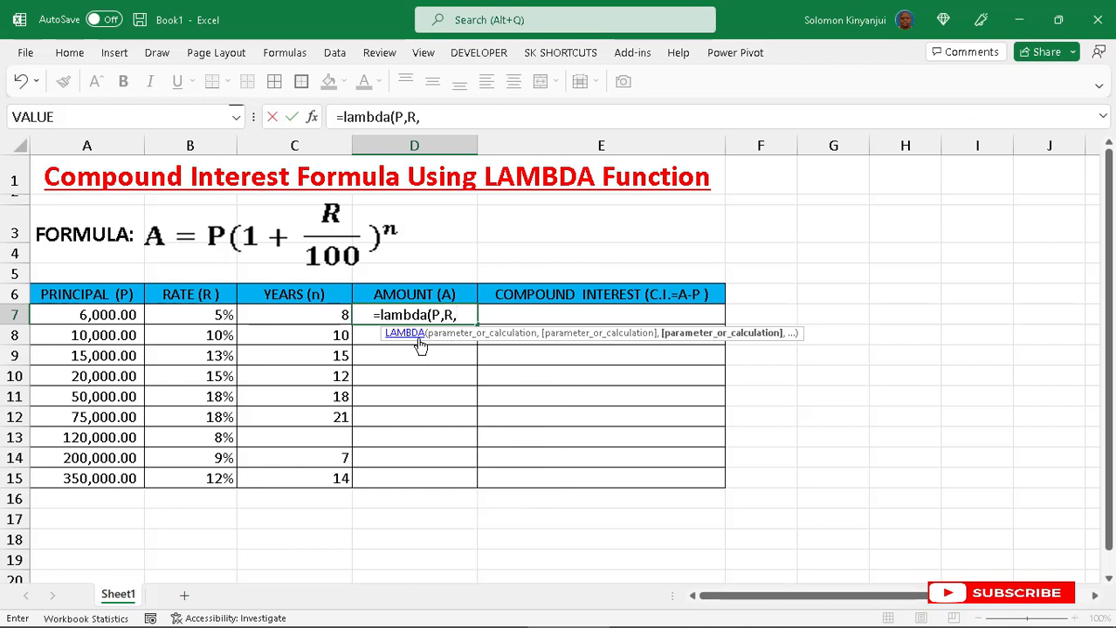
{"action": "type", "text": ","}
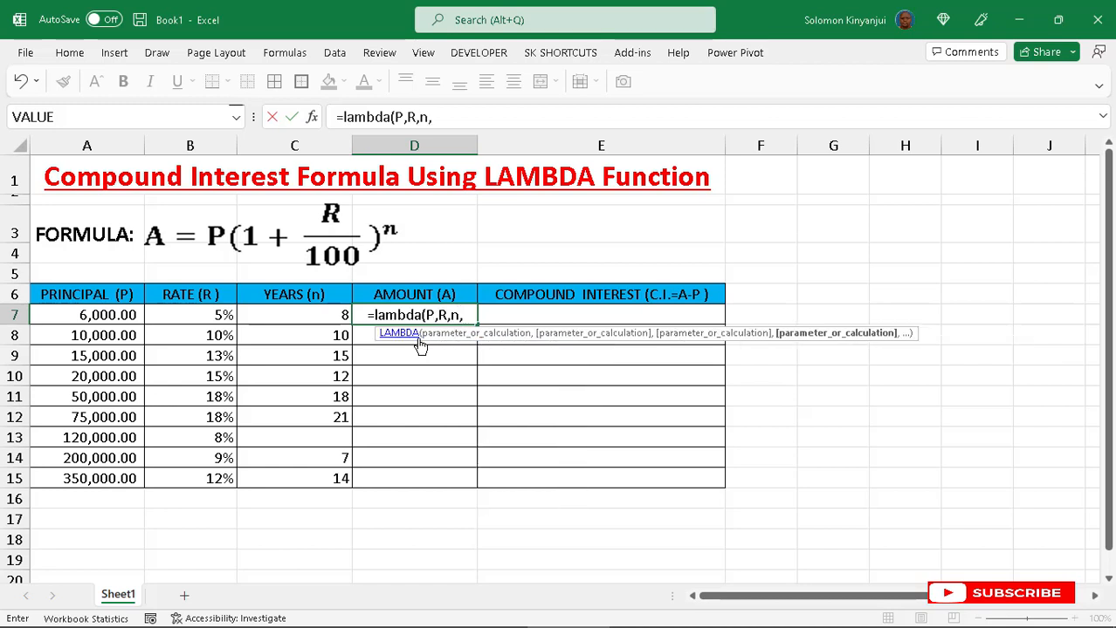
{"action": "type", "text": "P"}
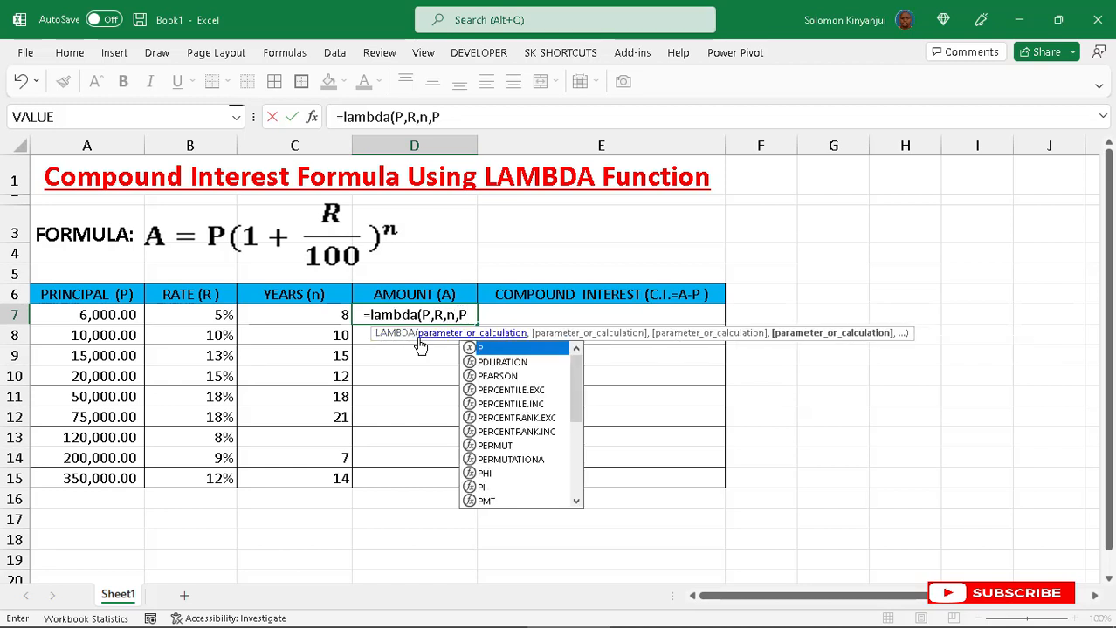
{"action": "type", "text": "*("}
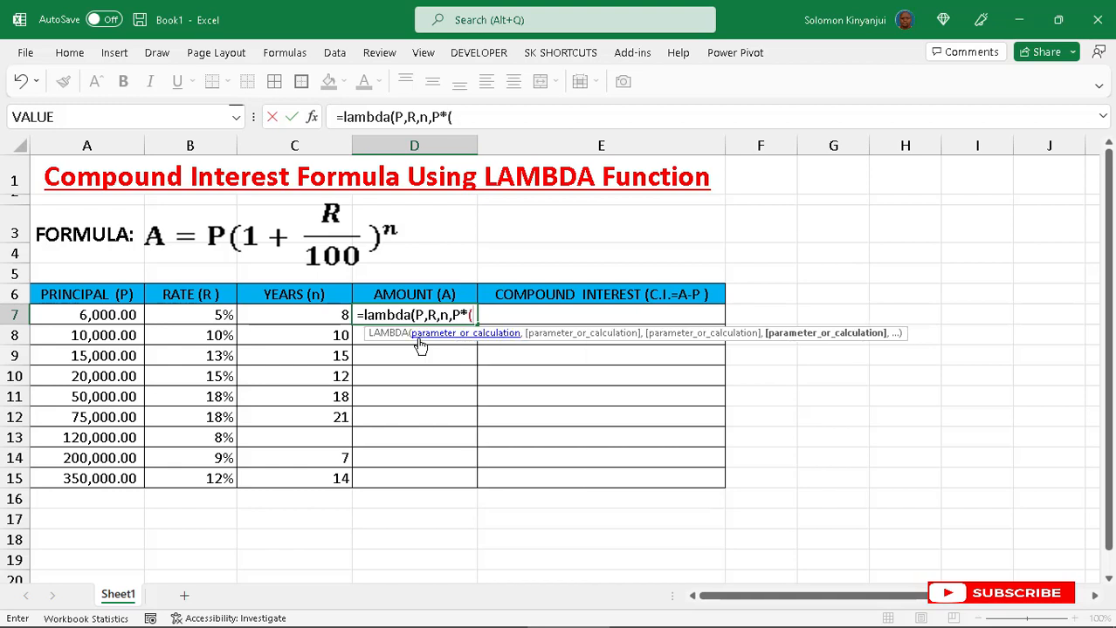
{"action": "type", "text": "1+"}
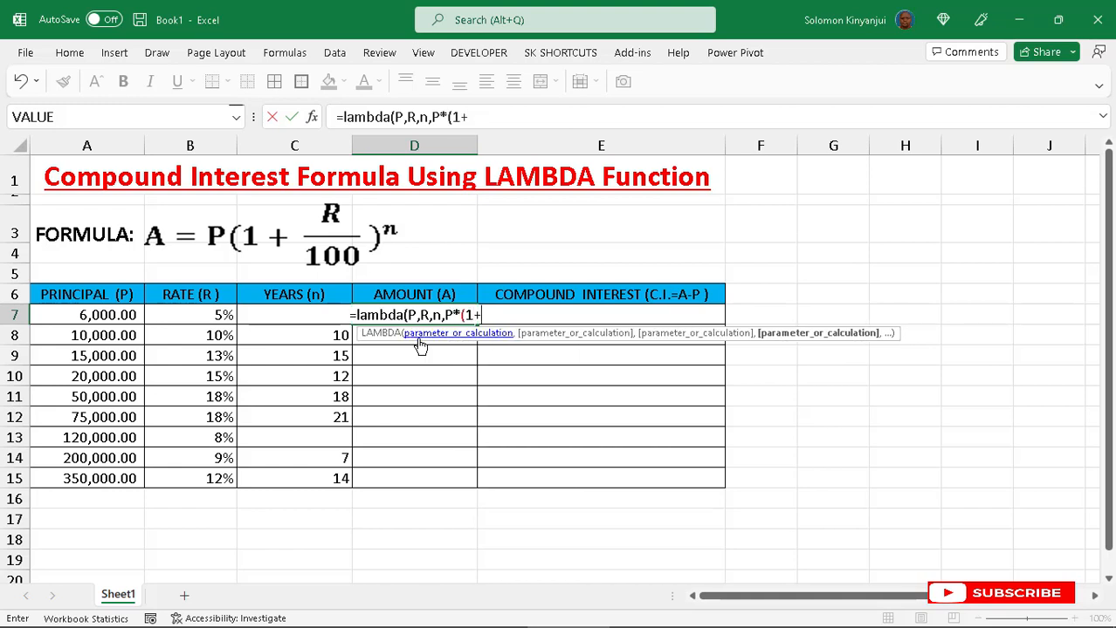
{"action": "type", "text": "R"}
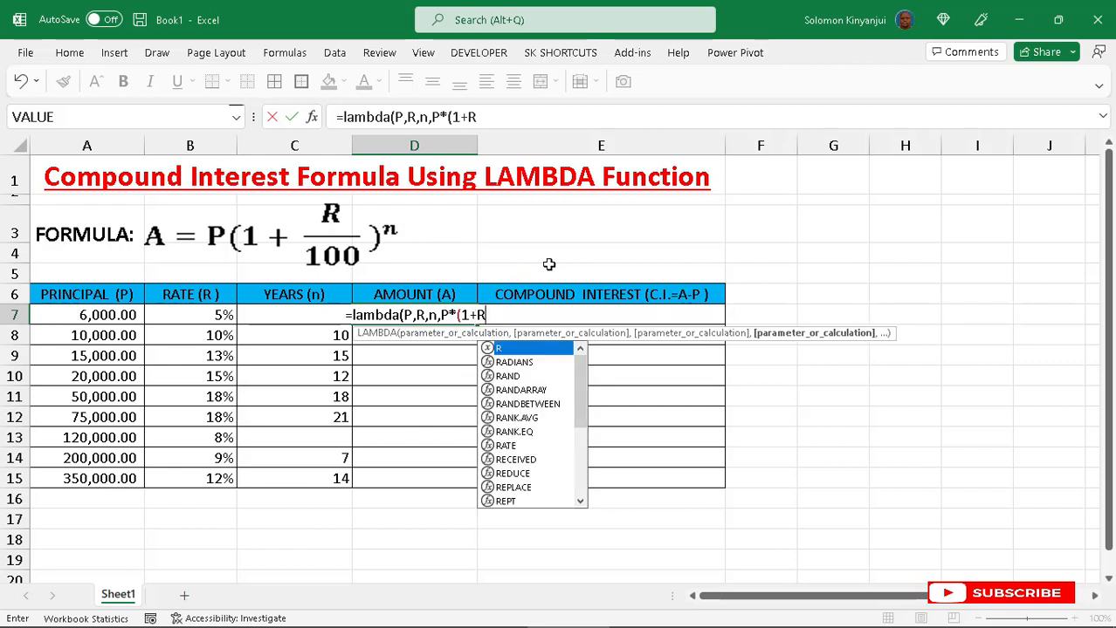
{"action": "type", "text": ")"}
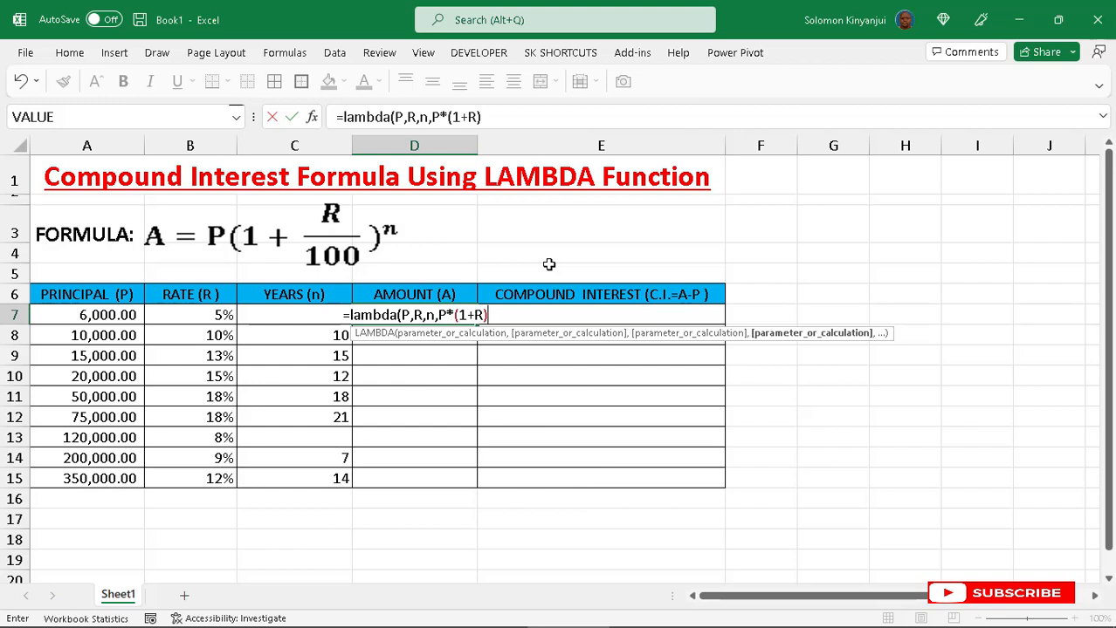
{"action": "type", "text": "^"}
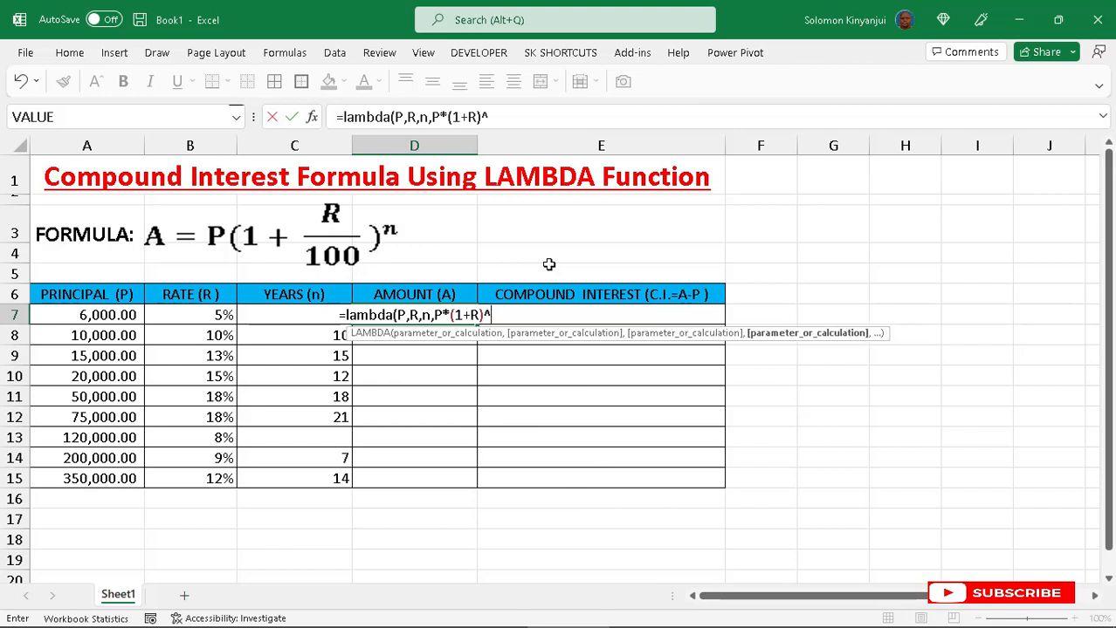
{"action": "type", "text": "n"}
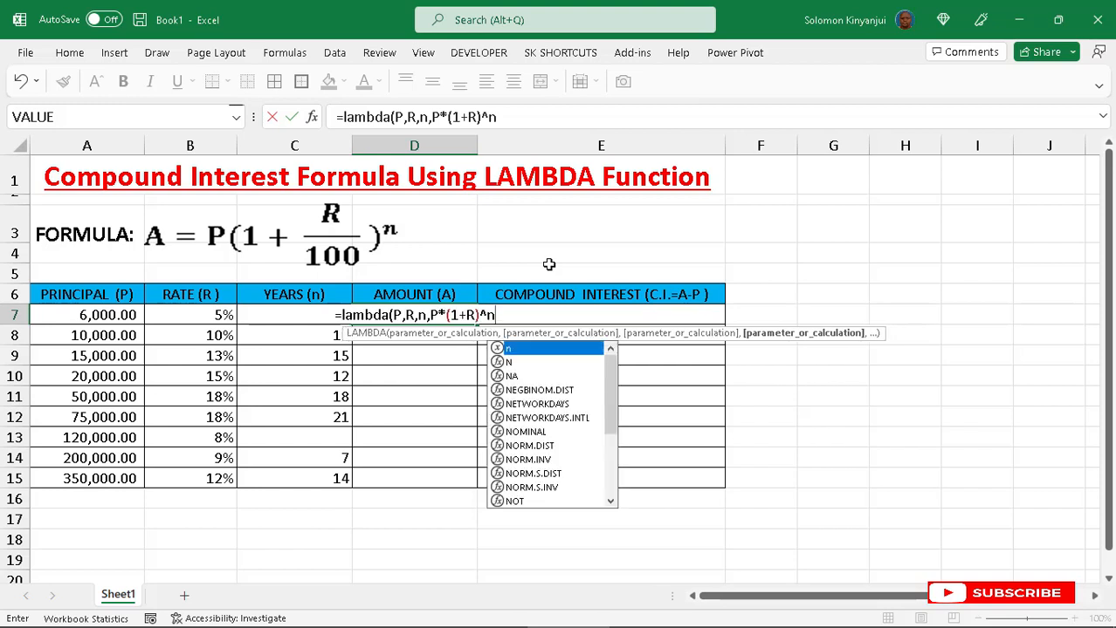
{"action": "type", "text": ")"}
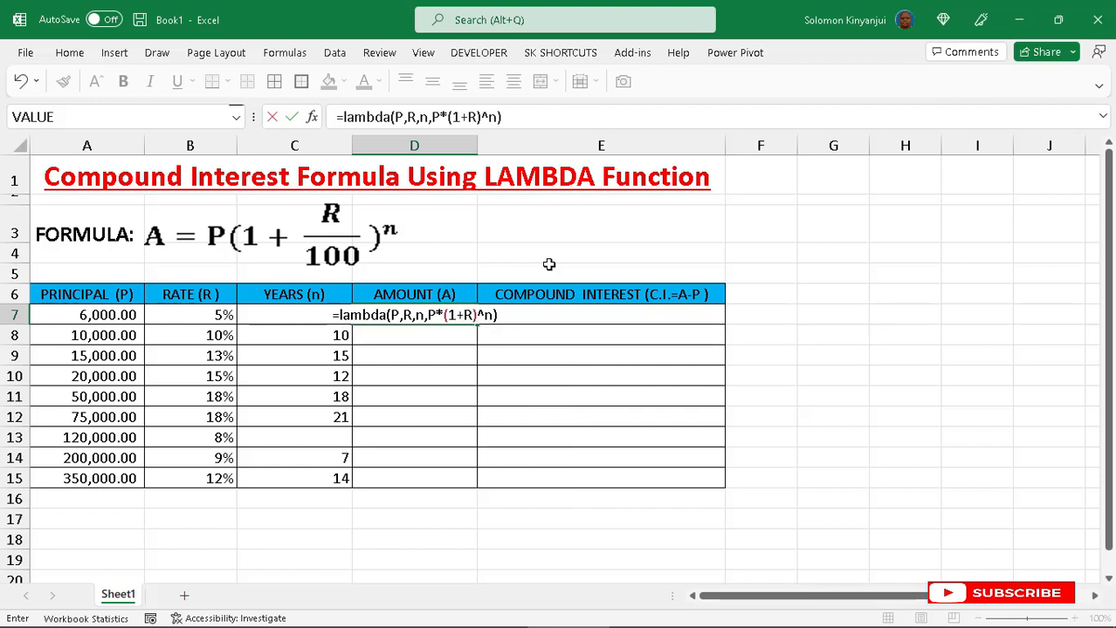
{"action": "type", "text": "("}
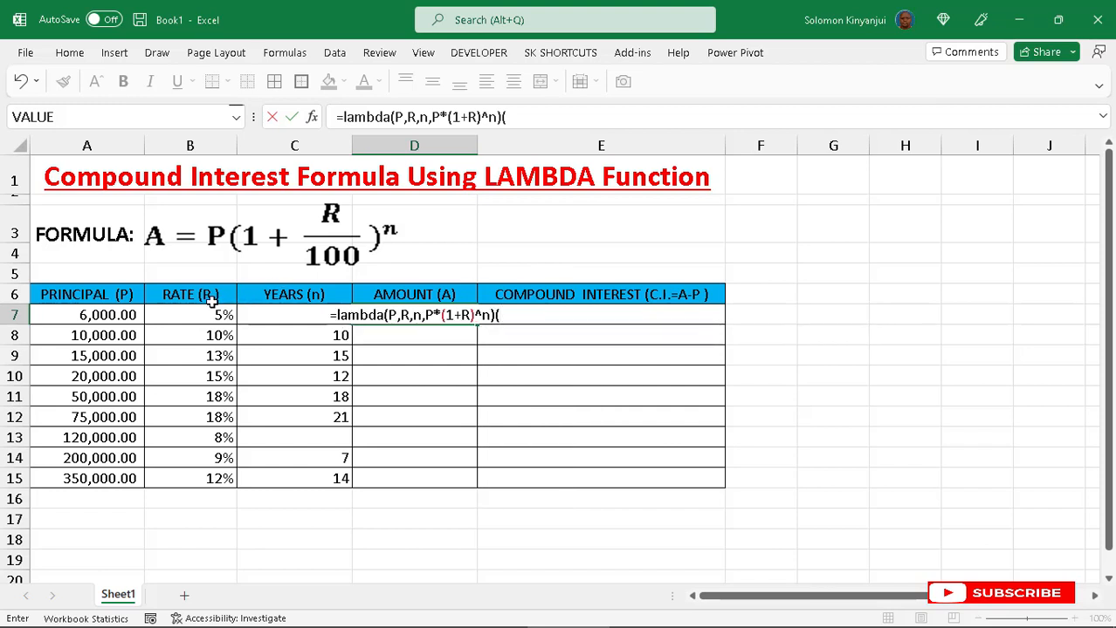
{"action": "left_click", "coordinate": [92, 316]}
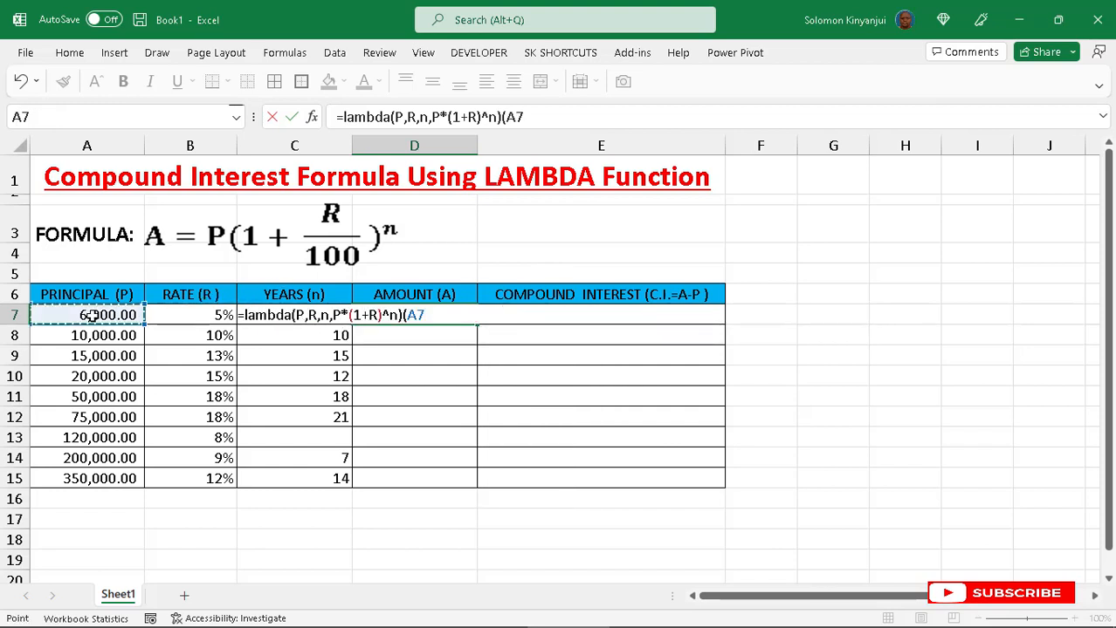
{"action": "type", "text": ","}
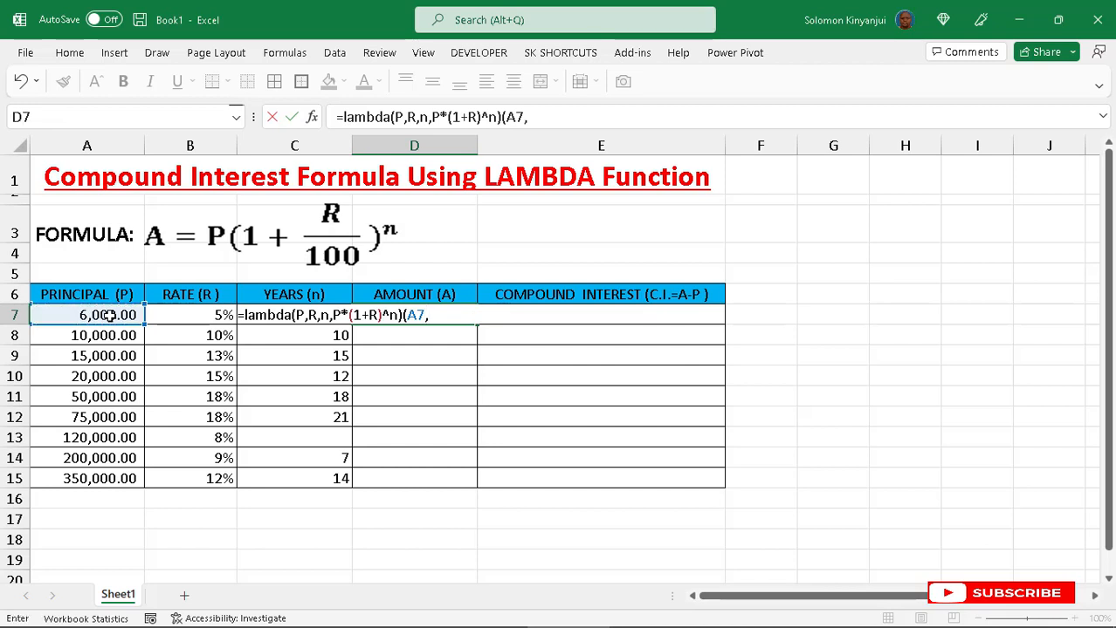
{"action": "left_click", "coordinate": [181, 315]}
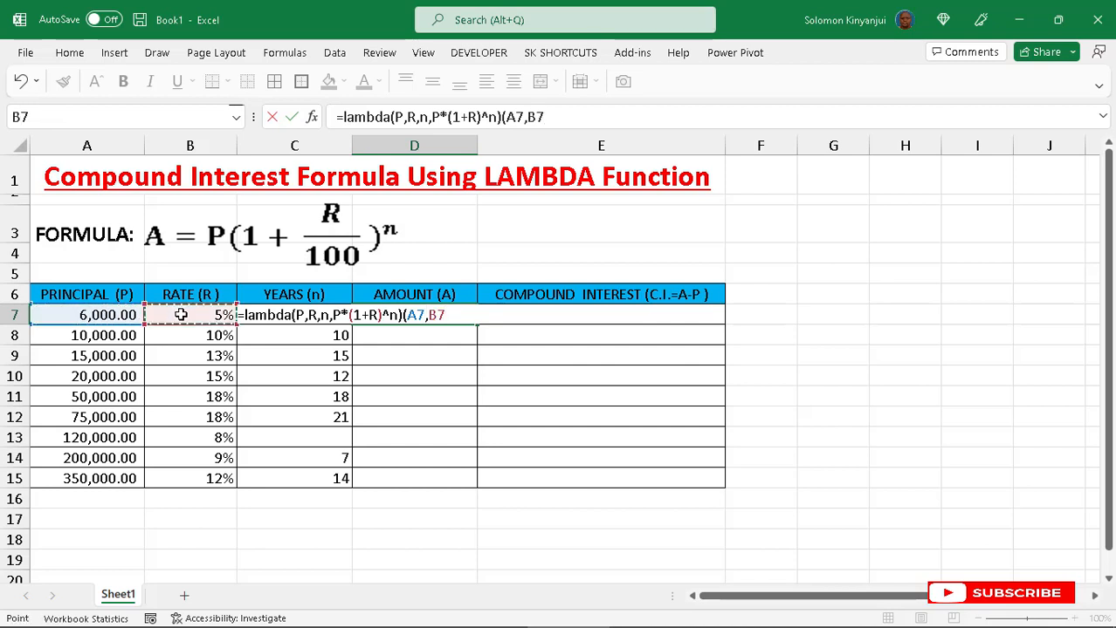
{"action": "type", "text": ",C"}
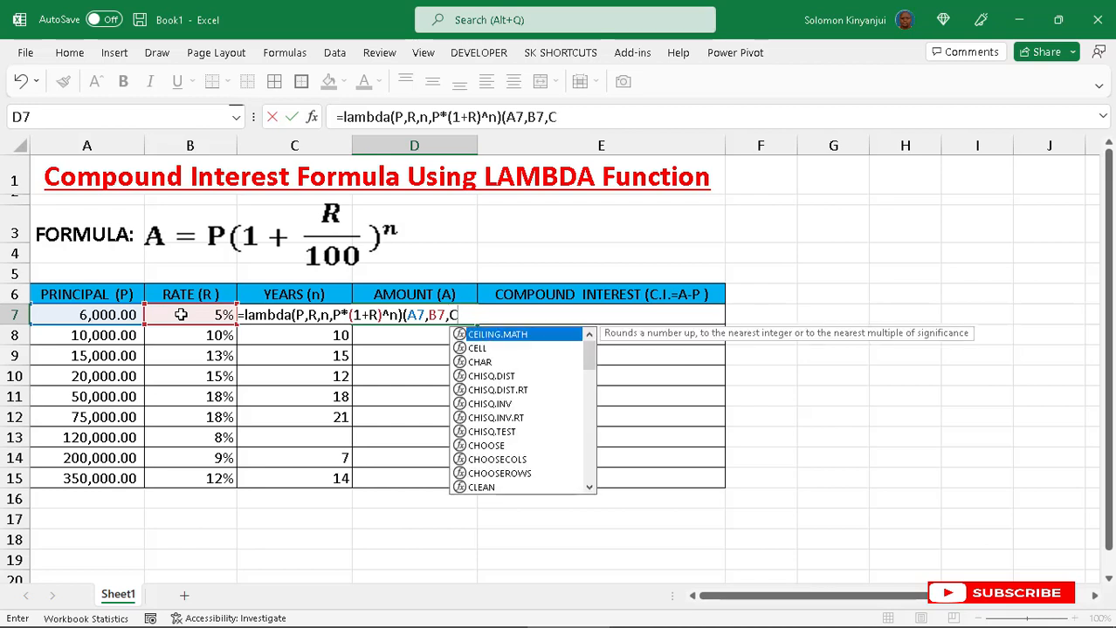
{"action": "type", "text": "7"}
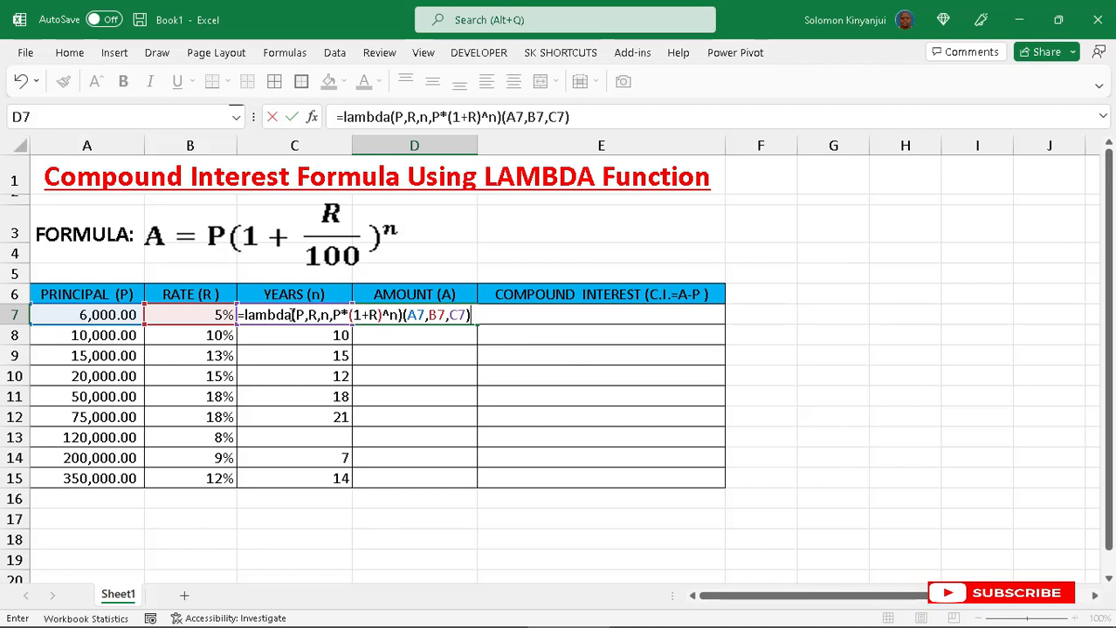
{"action": "key", "text": "Return"}
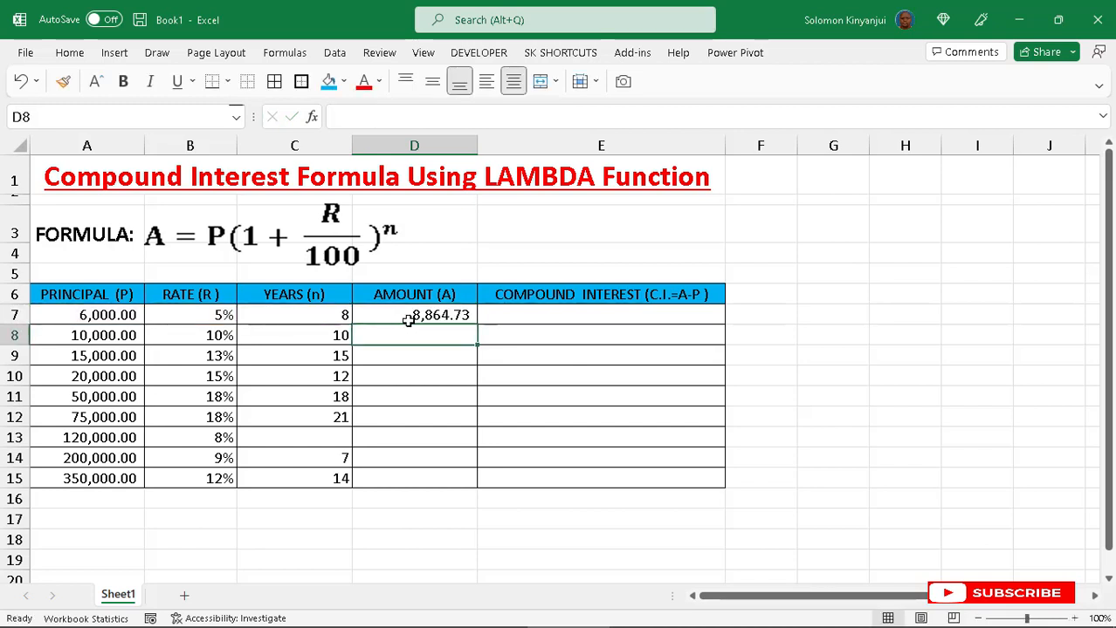
- Enter the formula =D7-A7 in E7 to calculate the compound interest
{"action": "left_click", "coordinate": [444, 315]}
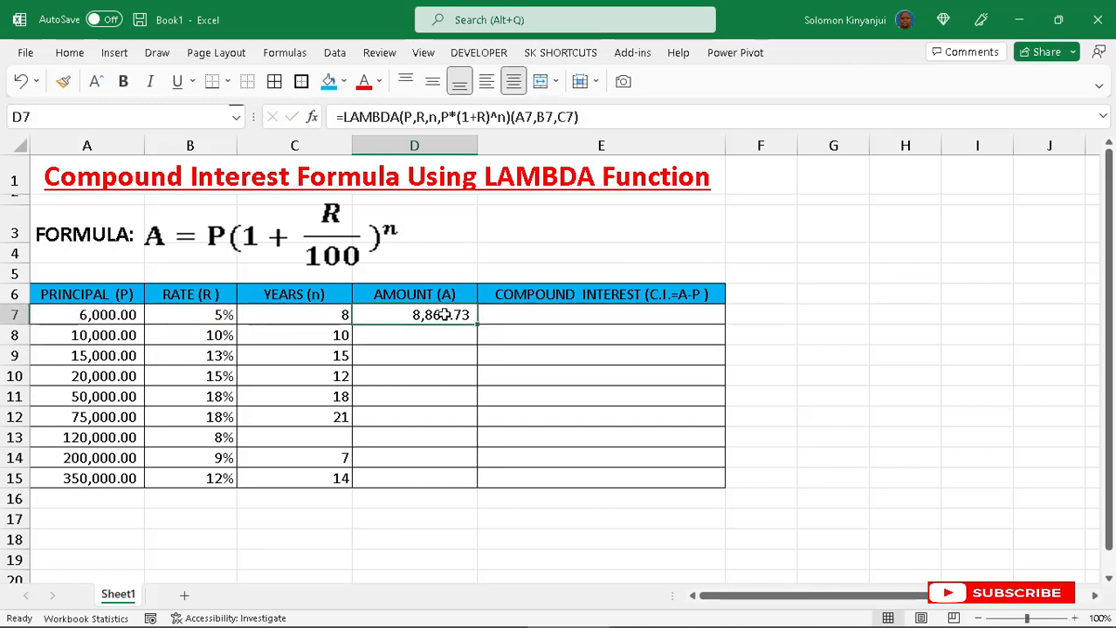
{"action": "left_click", "coordinate": [497, 318]}
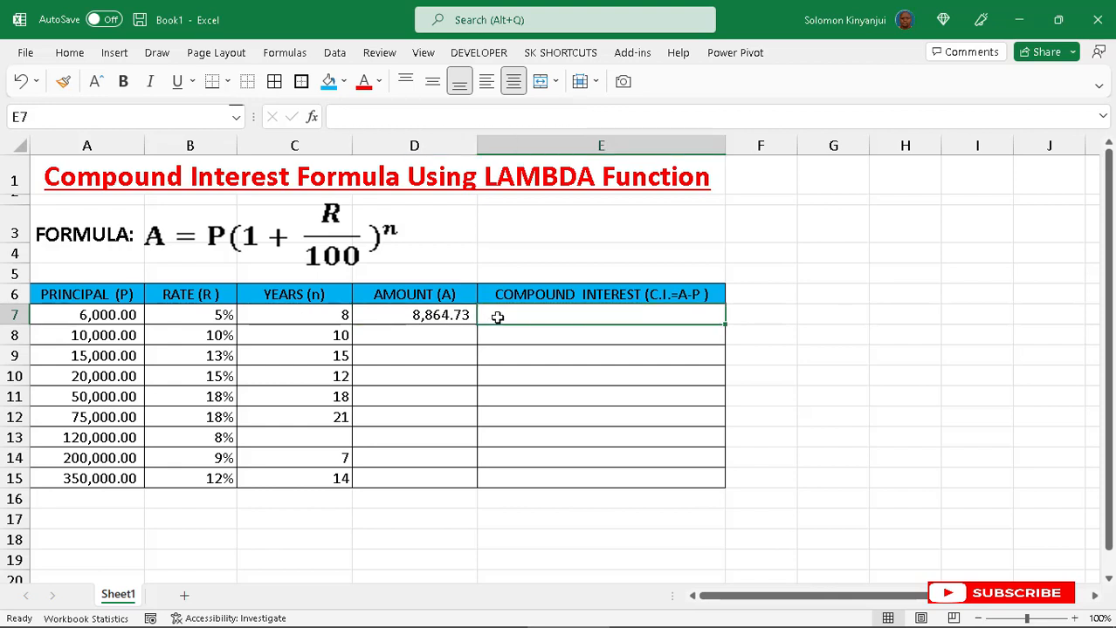
{"action": "type", "text": "="}
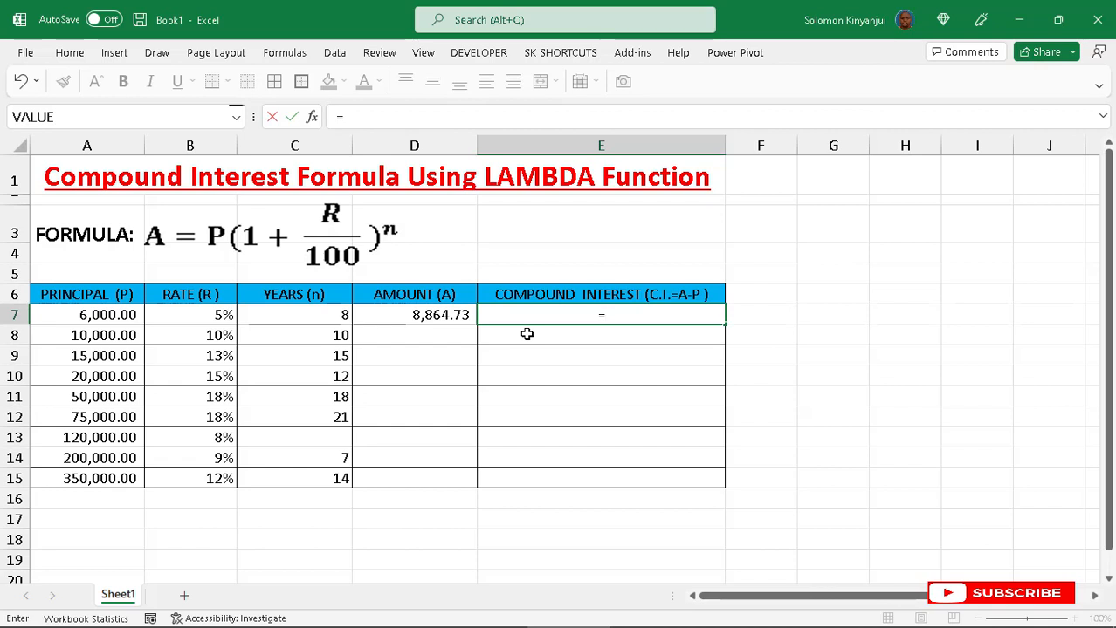
{"action": "left_click", "coordinate": [426, 318]}
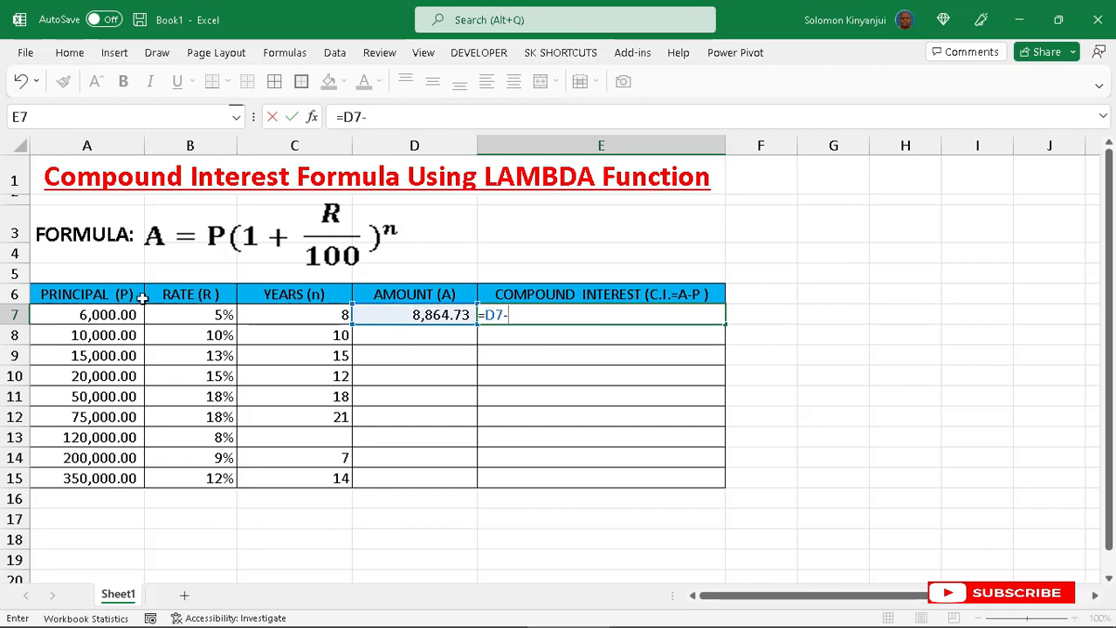
{"action": "left_click", "coordinate": [113, 317]}
{"action": "key", "text": "Return"}
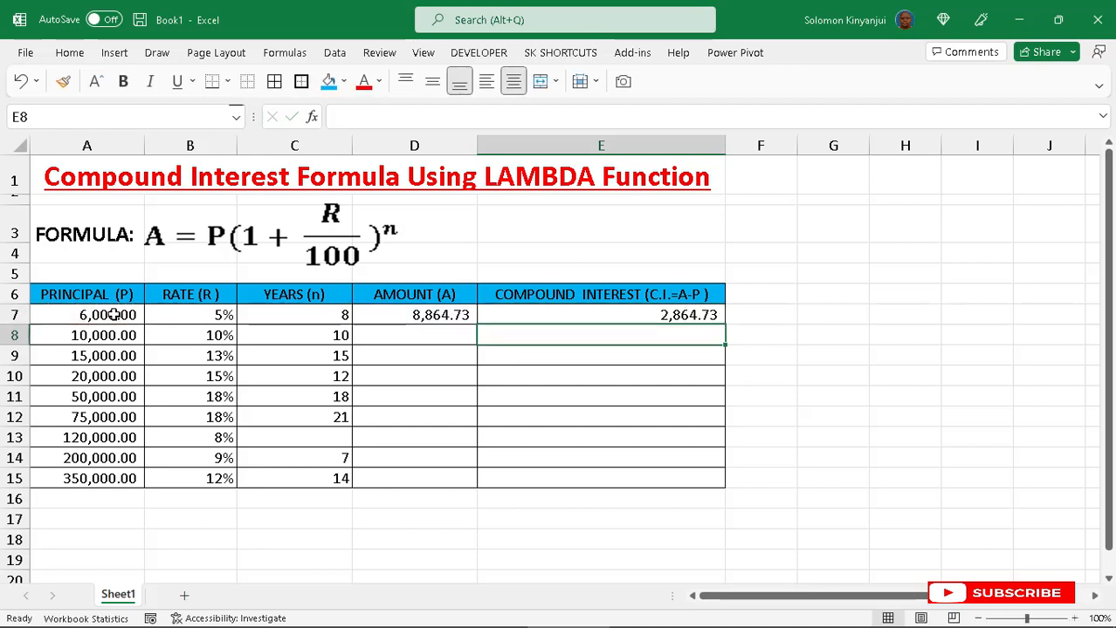
- Fill the amount and interest formulas in D7:E7 down through row 15
{"action": "left_click", "coordinate": [474, 315]}
{"action": "mouse_move", "coordinate": [474, 316]}
{"action": "left_mouse_down"}
{"action": "mouse_move", "coordinate": [716, 319]}
{"action": "mouse_move", "coordinate": [727, 310]}
{"action": "mouse_move", "coordinate": [709, 316]}
{"action": "mouse_move", "coordinate": [723, 325]}
{"action": "left_mouse_up"}
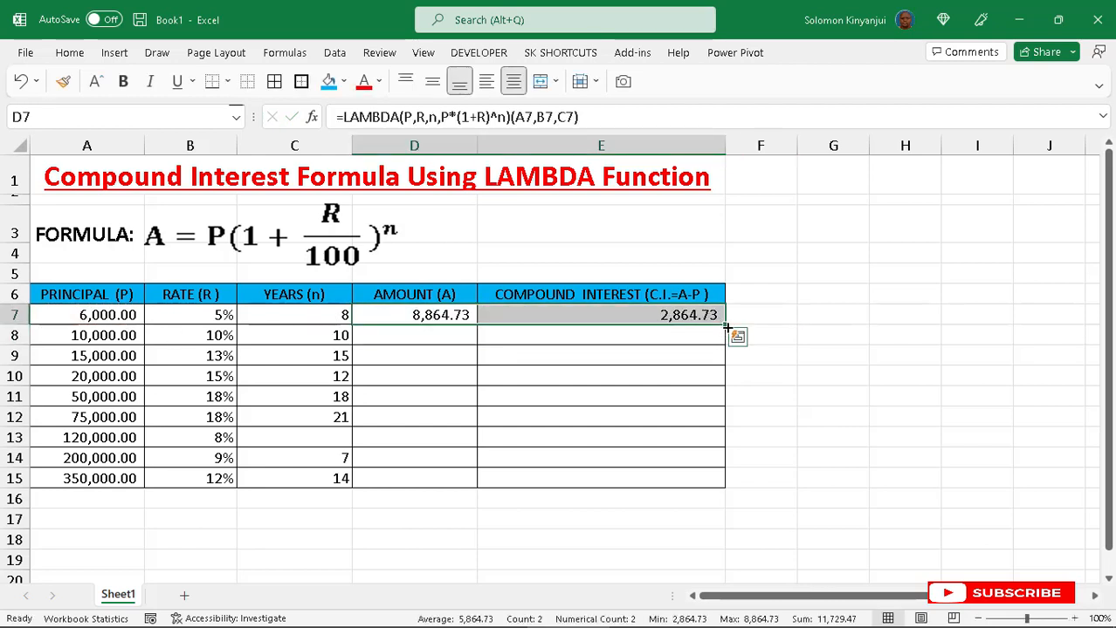
{"action": "double_click", "coordinate": [726, 326]}
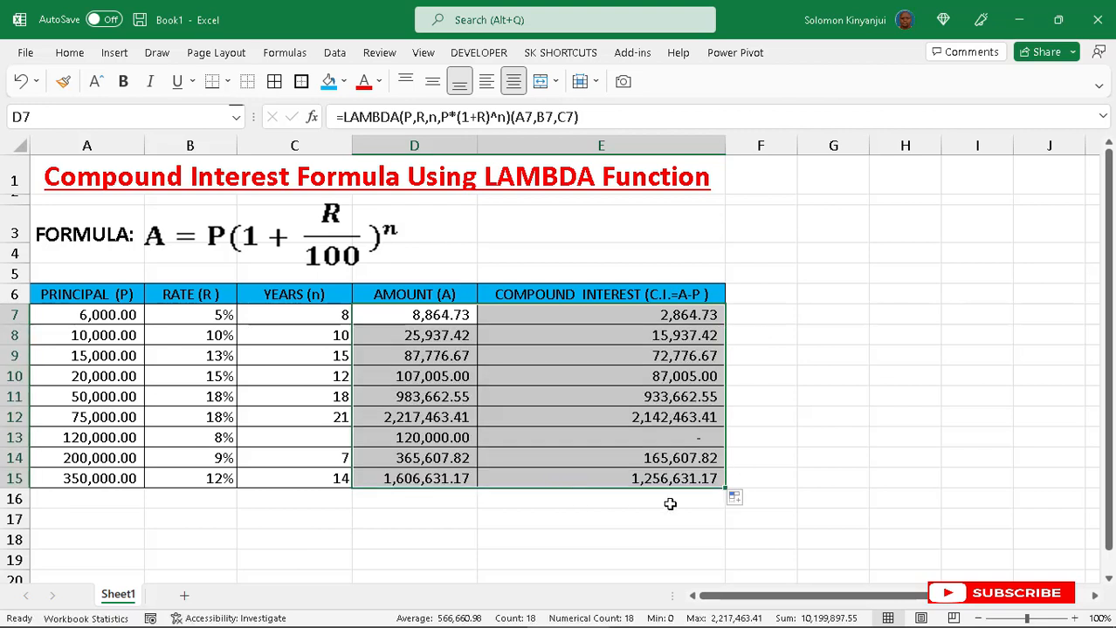
- Enter 12 as the missing years value in C13
{"action": "left_click", "coordinate": [325, 438]}
{"action": "type", "text": "10"}
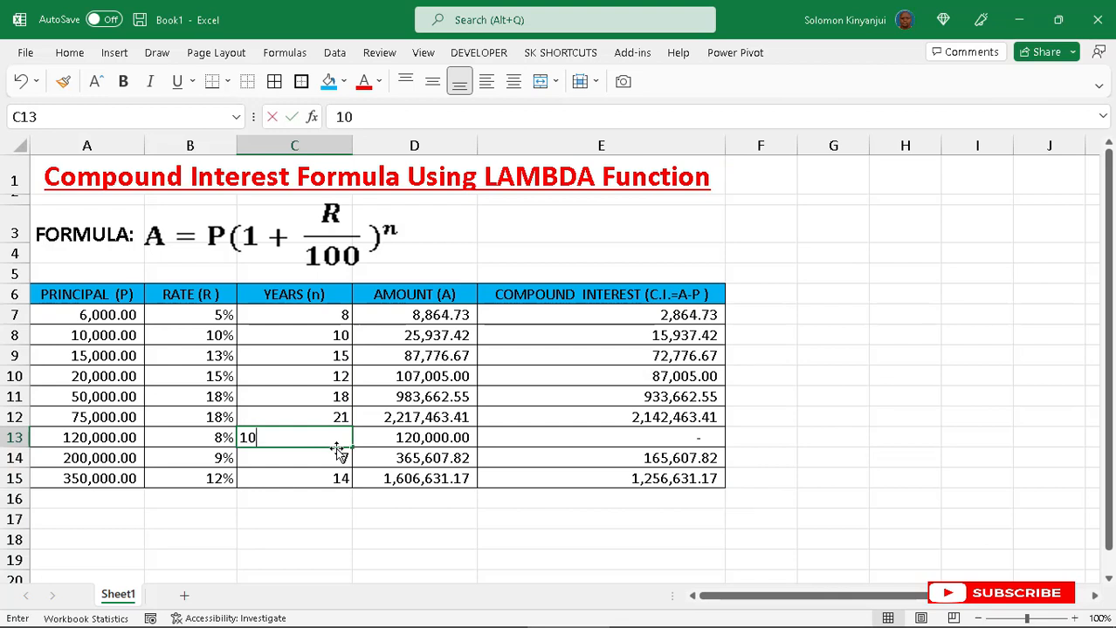
{"action": "key", "text": "BackSpace"}
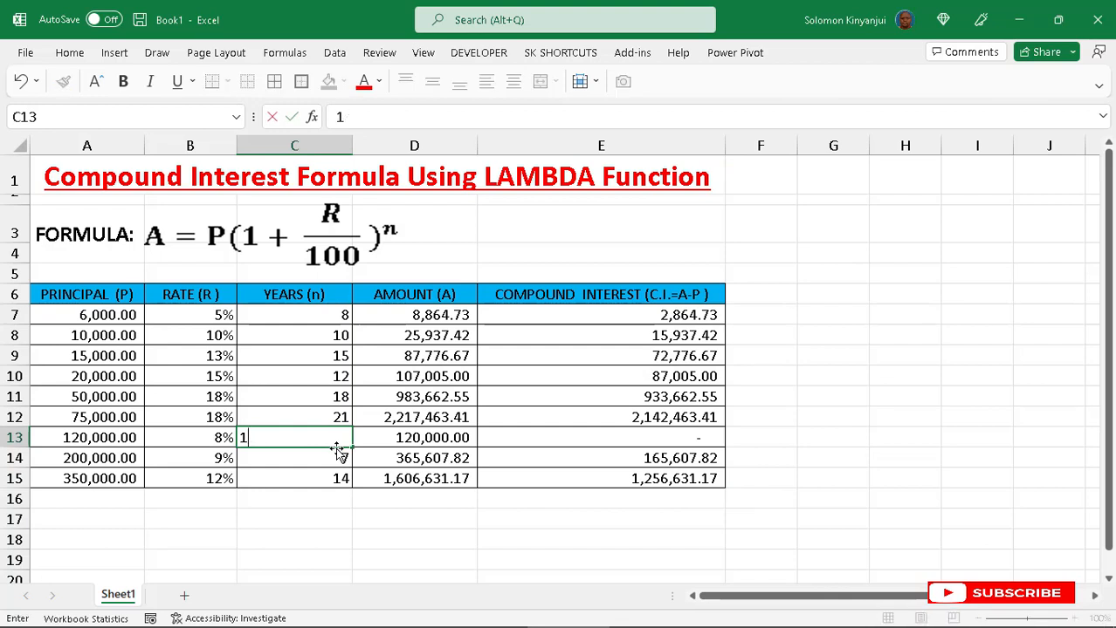
{"action": "type", "text": "12"}
{"action": "key", "text": "BackSpace"}
{"action": "key", "text": "BackSpace"}
{"action": "type", "text": "2"}
{"action": "key", "text": "Return"}
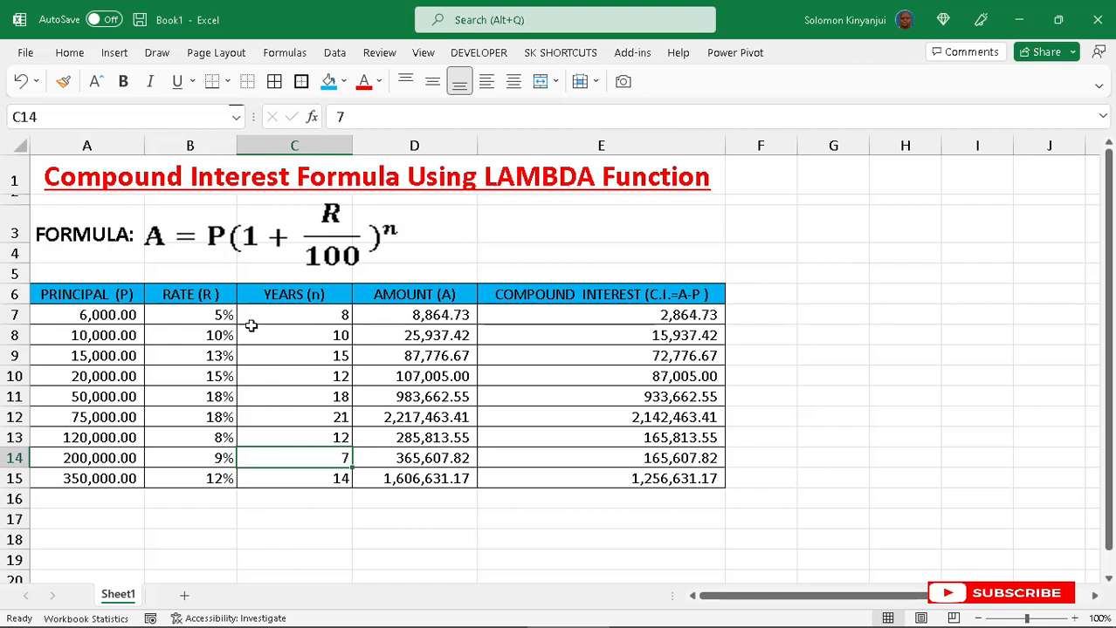
- Change the number format of the rates in B7:B15 to General
{"action": "left_click_drag", "start_coordinate": [224, 315], "coordinate": [223, 478]}
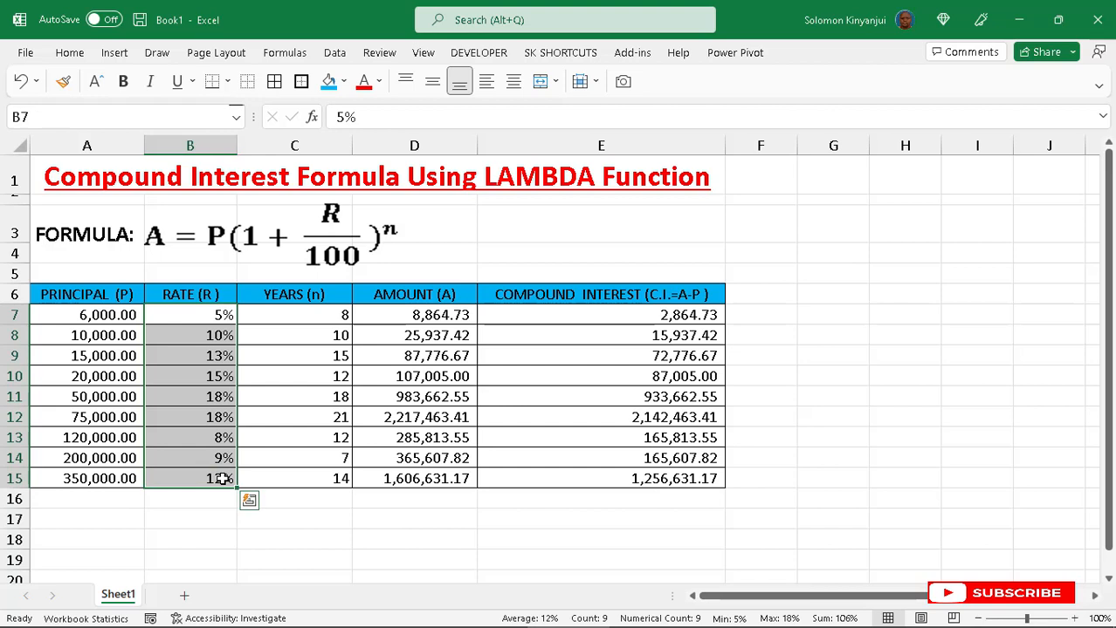
{"action": "left_click", "coordinate": [70, 54]}
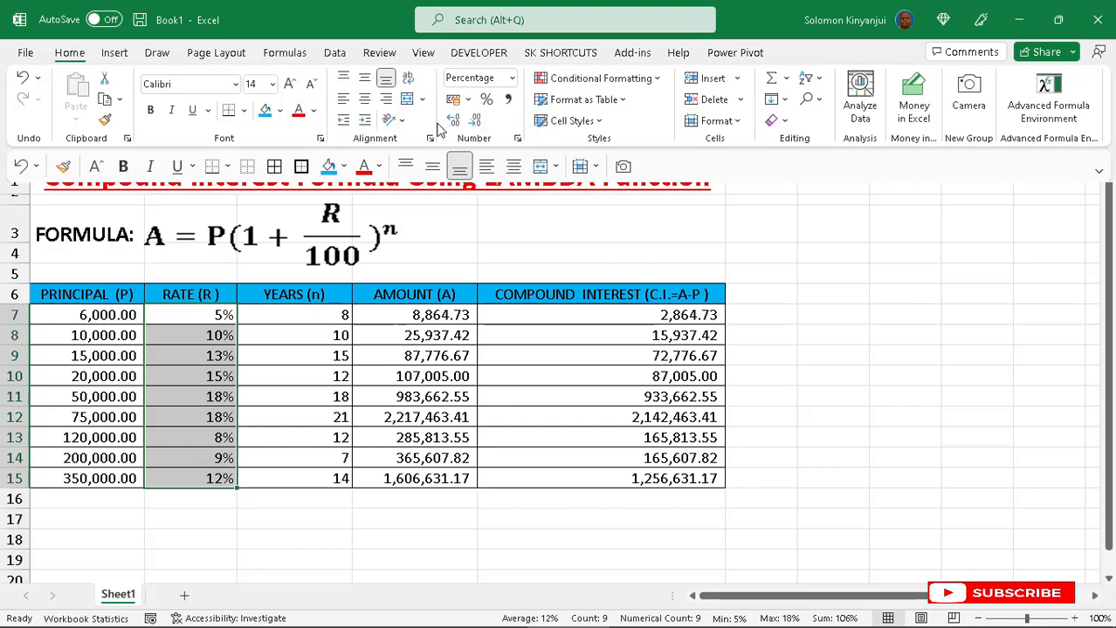
{"action": "left_click", "coordinate": [513, 79]}
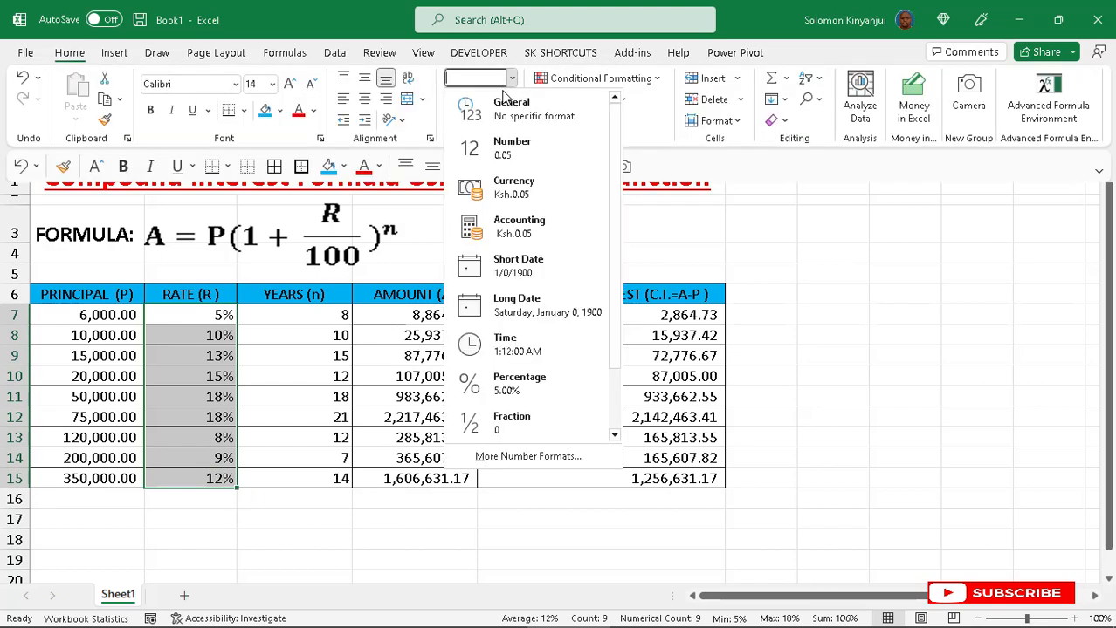
{"action": "left_click", "coordinate": [478, 98]}
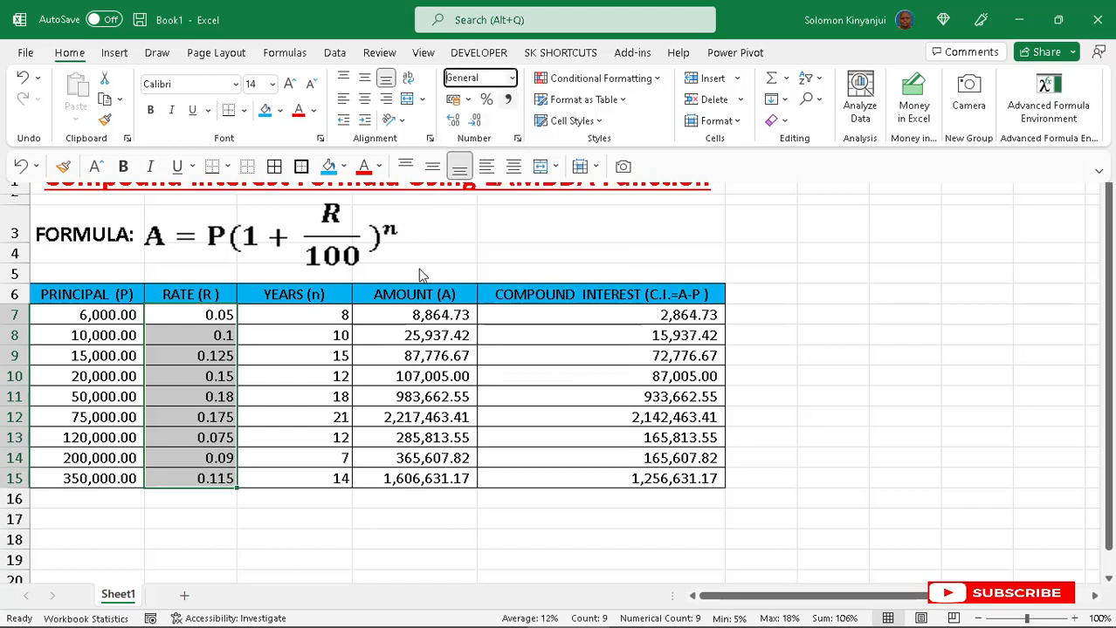
- Clear the amount and interest formulas from D7:E15
{"action": "left_click", "coordinate": [222, 316]}
{"action": "left_click", "coordinate": [222, 316]}
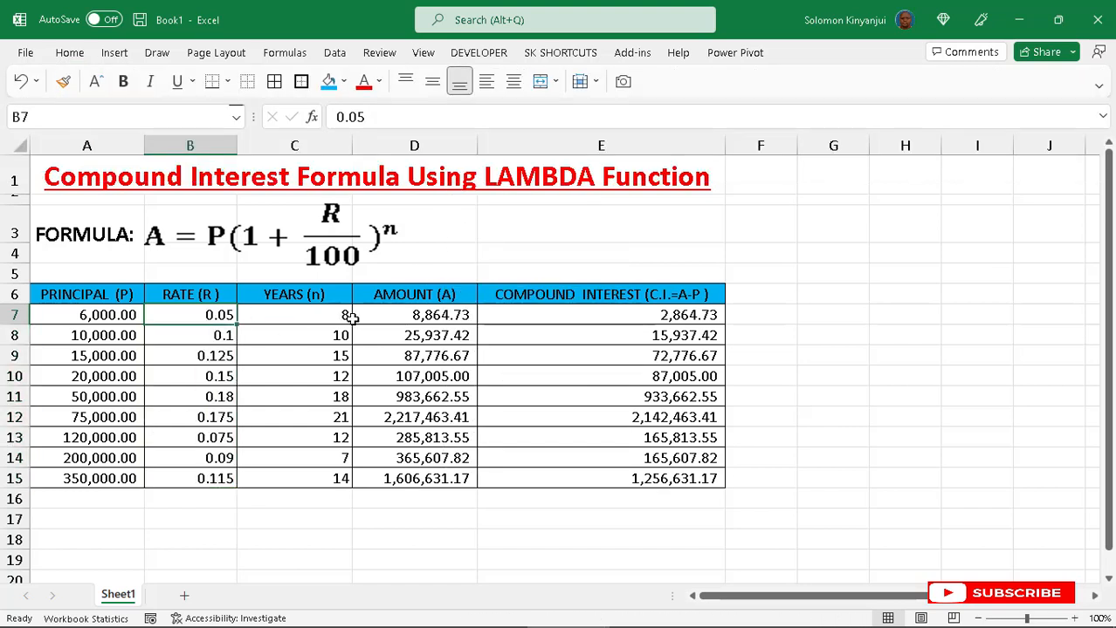
{"action": "left_click_drag", "start_coordinate": [387, 311], "coordinate": [699, 478]}
{"action": "key", "text": "Delete"}
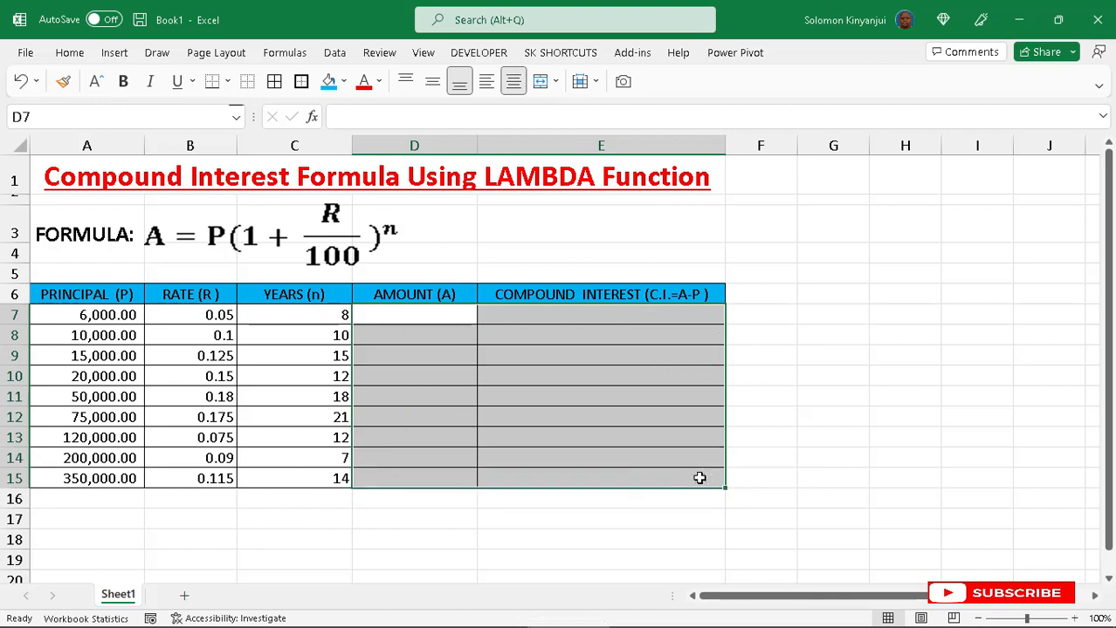
- Re-enter the rates in B7:B15 as whole numbers: 5, 10, 12.5, 15, 18, 17.5, 7.5, 9 and 11.5
{"action": "left_click", "coordinate": [219, 314]}
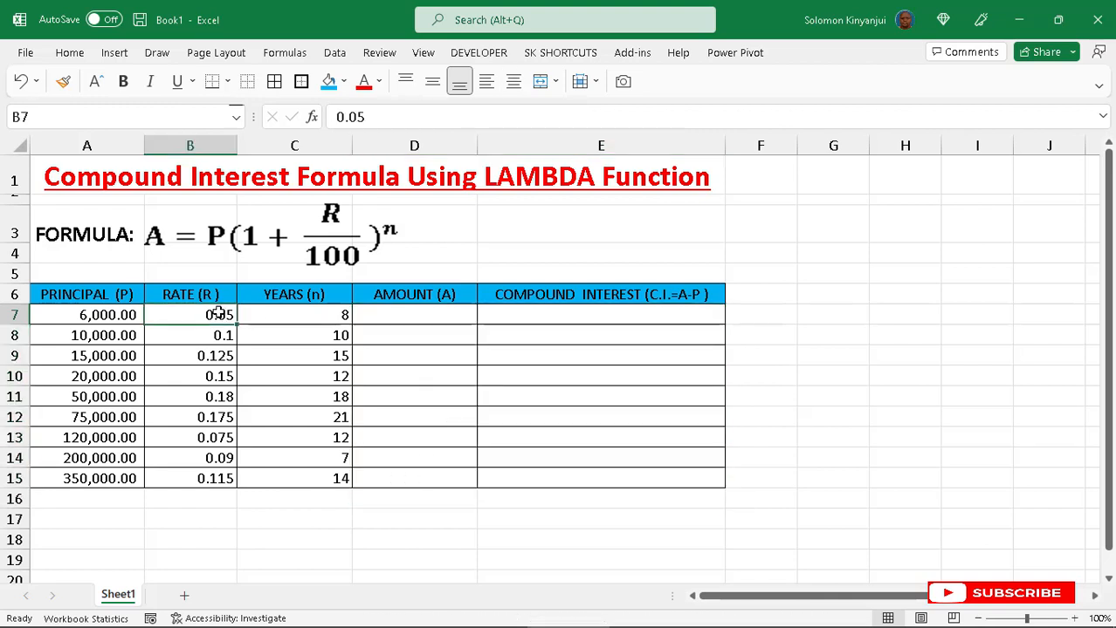
{"action": "type", "text": "5"}
{"action": "key", "text": "Return"}
{"action": "type", "text": "10"}
{"action": "key", "text": "Return"}
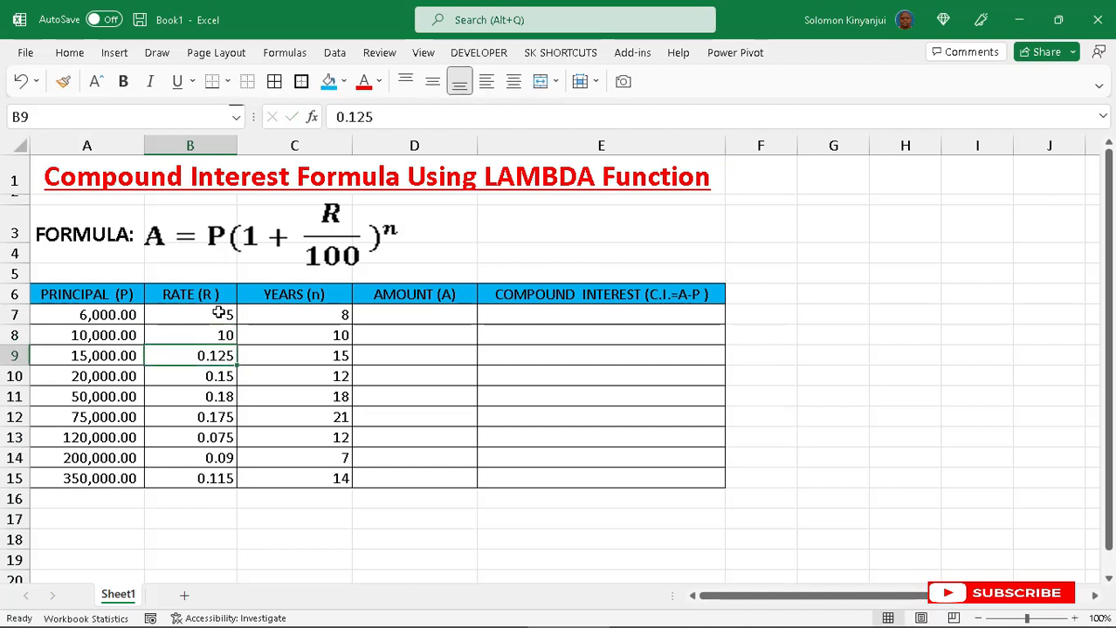
{"action": "type", "text": "12.5"}
{"action": "key", "text": "Return"}
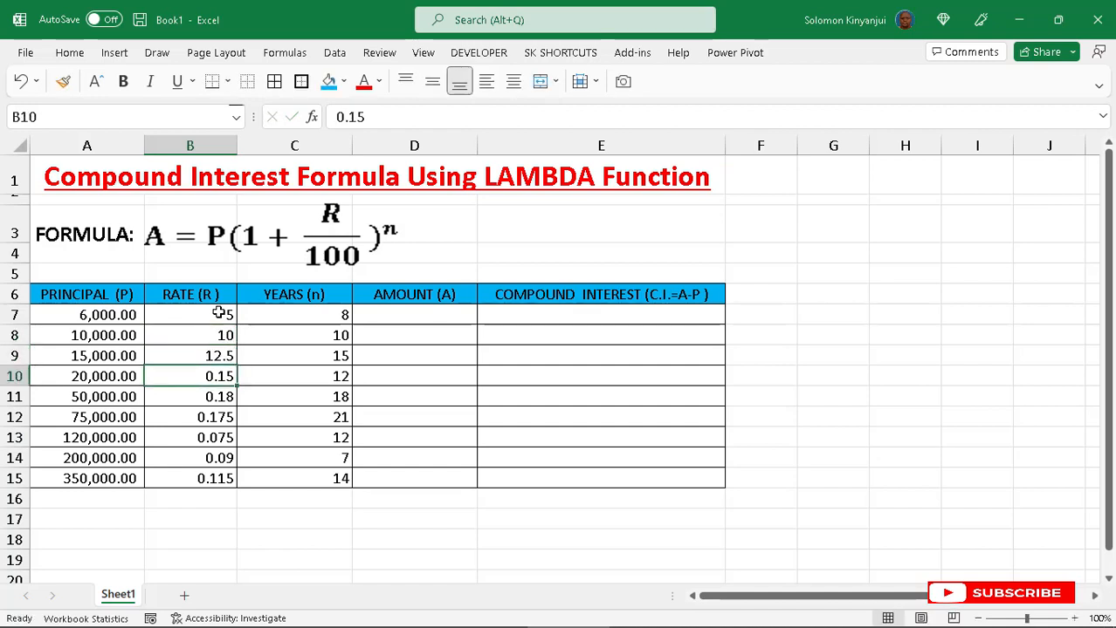
{"action": "type", "text": "15"}
{"action": "key", "text": "Return"}
{"action": "type", "text": "18"}
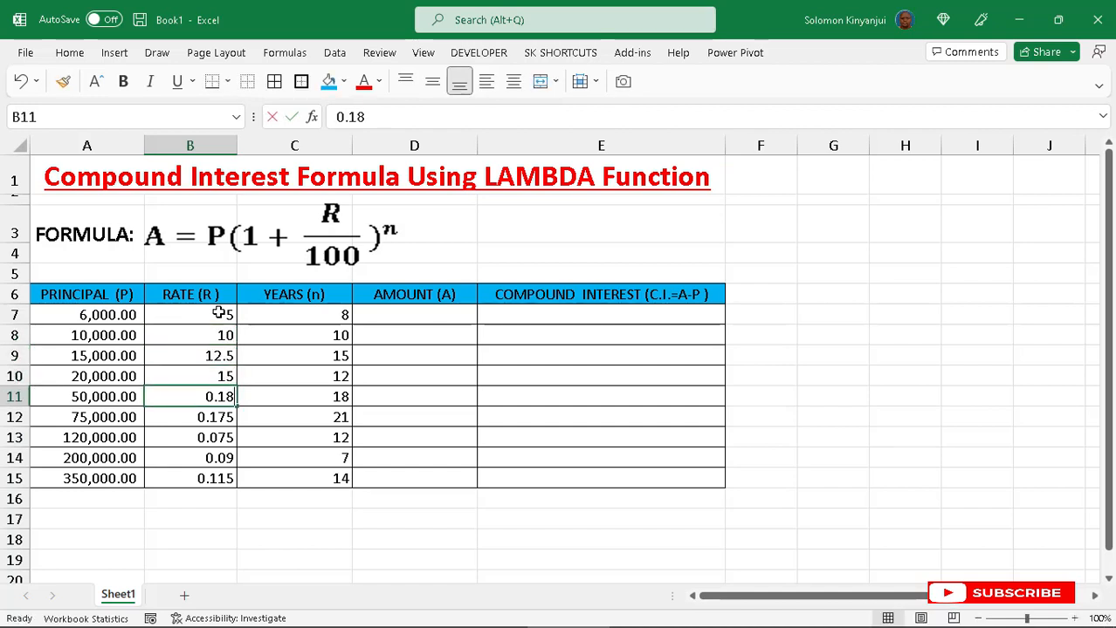
{"action": "key", "text": "Return"}
{"action": "type", "text": "17.5"}
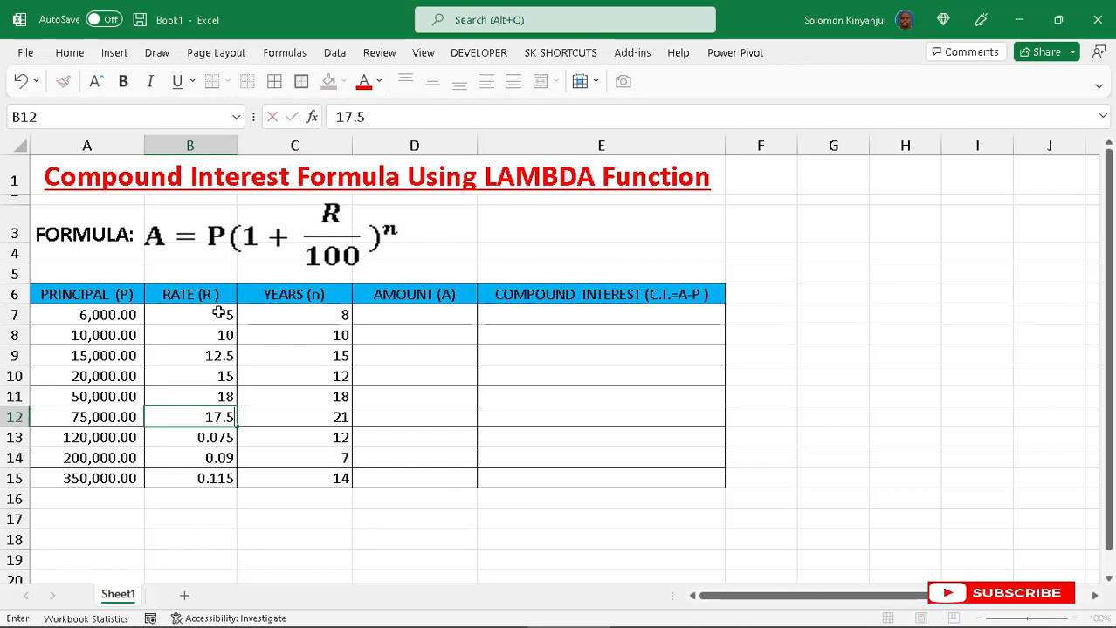
{"action": "key", "text": "Return"}
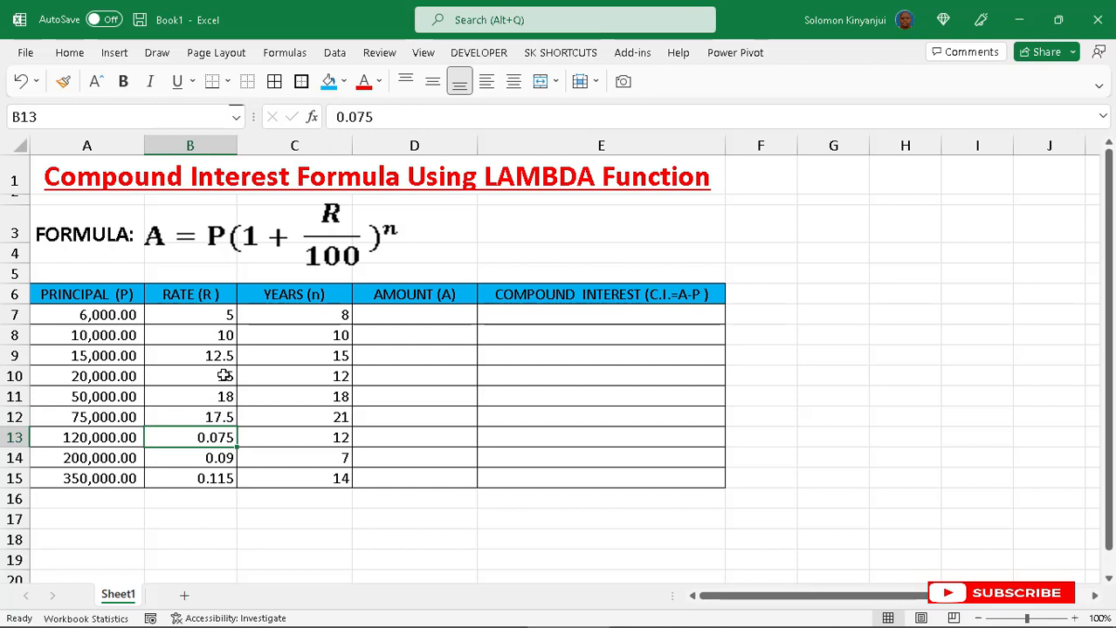
{"action": "type", "text": "7.5"}
{"action": "key", "text": "Return"}
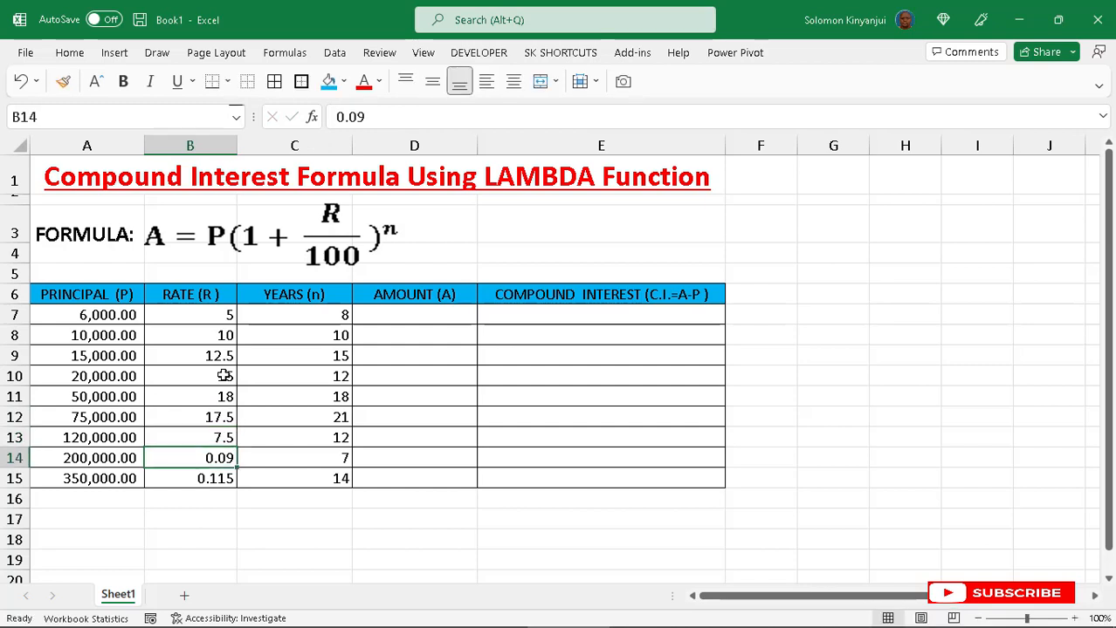
{"action": "type", "text": "9"}
{"action": "key", "text": "Return"}
{"action": "type", "text": "11"}
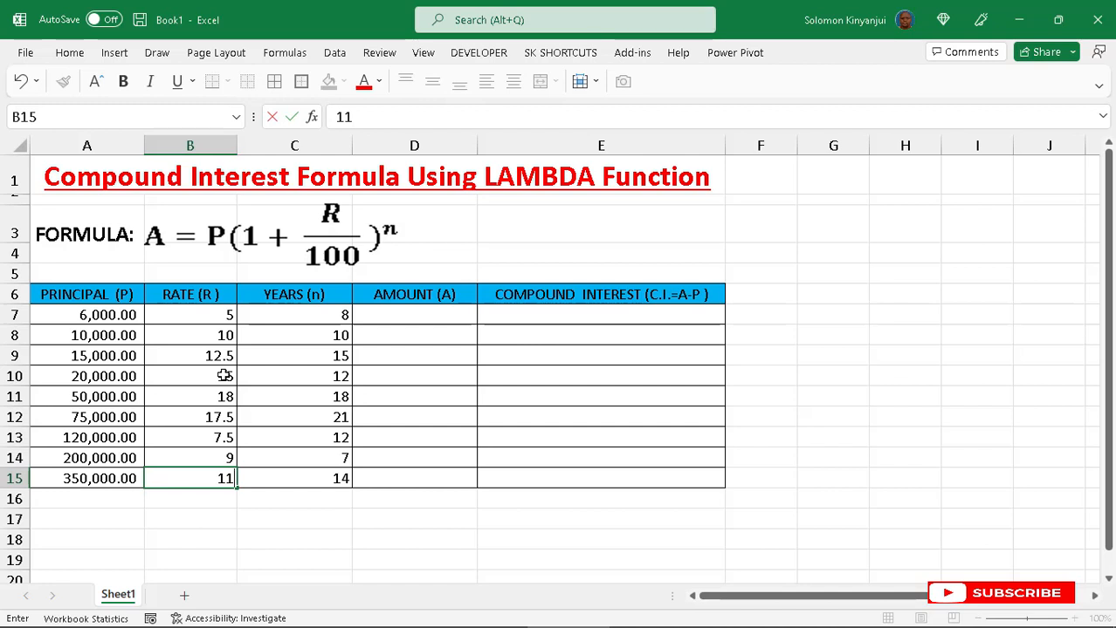
{"action": "type", "text": ".5"}
{"action": "left_click", "coordinate": [413, 381]}
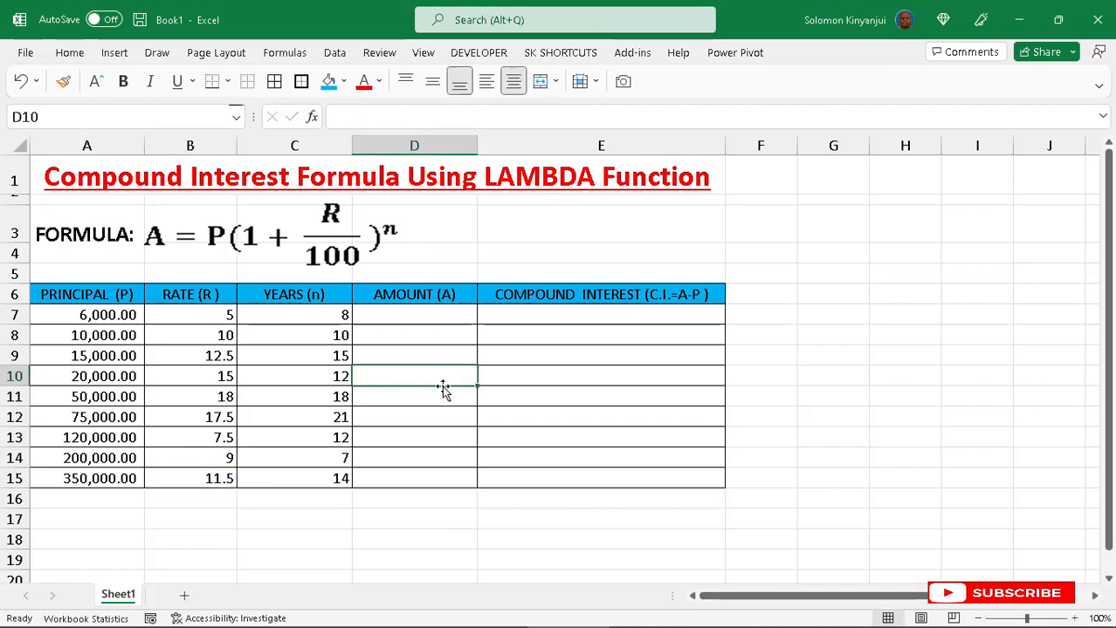
- Convert the range A6:E15 into a table with headers and hide its filter buttons
{"action": "left_click", "coordinate": [290, 354]}
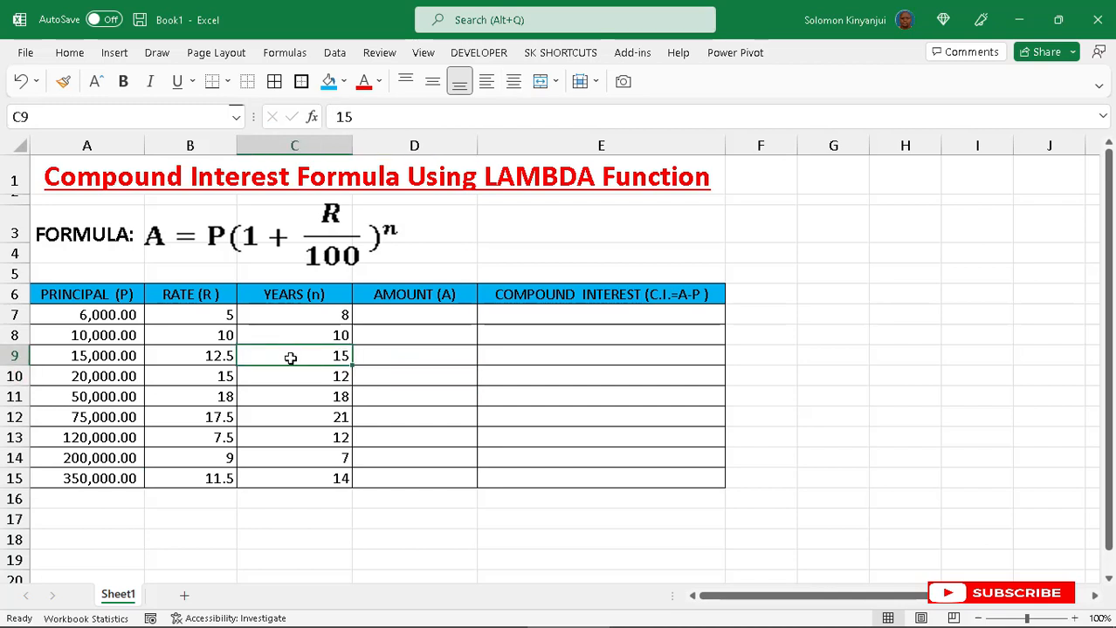
{"action": "left_click", "coordinate": [114, 54]}
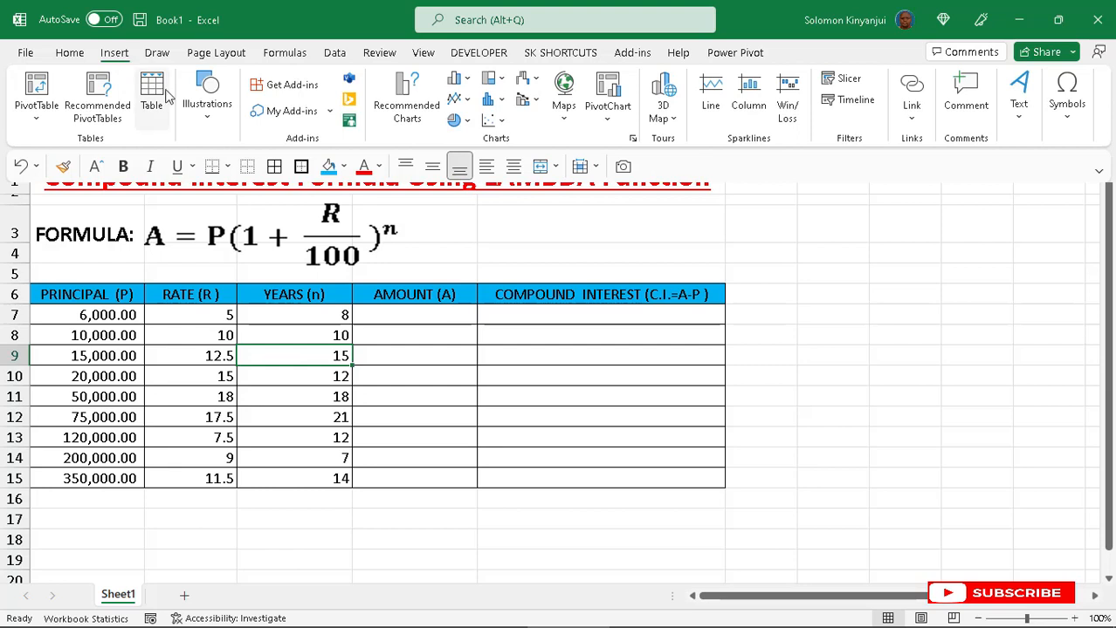
{"action": "left_click", "coordinate": [427, 362]}
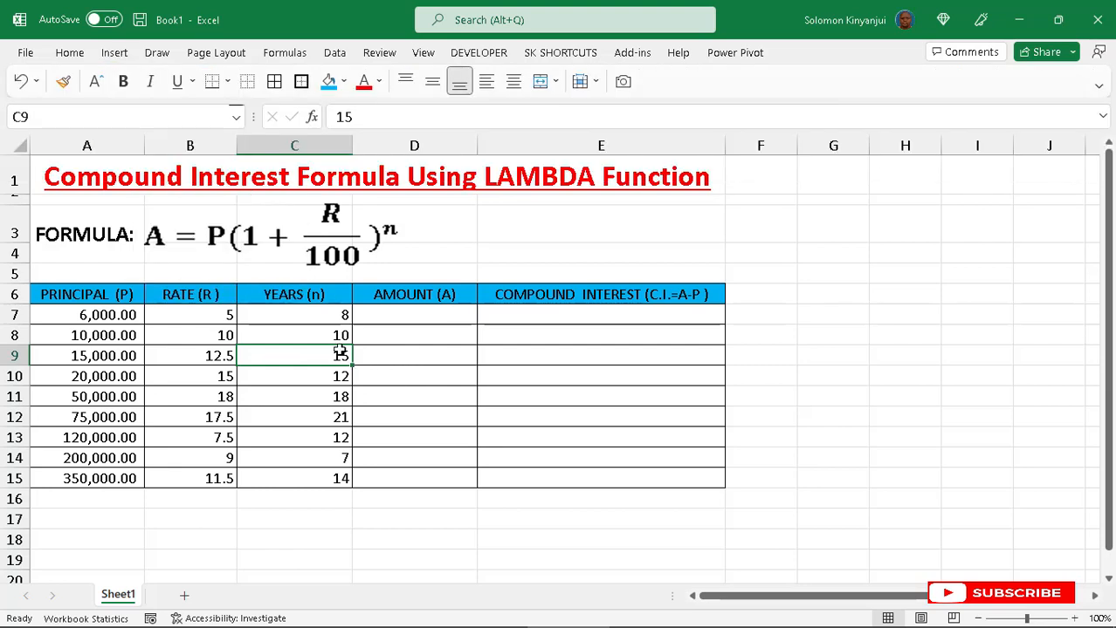
{"action": "left_click", "coordinate": [375, 361]}
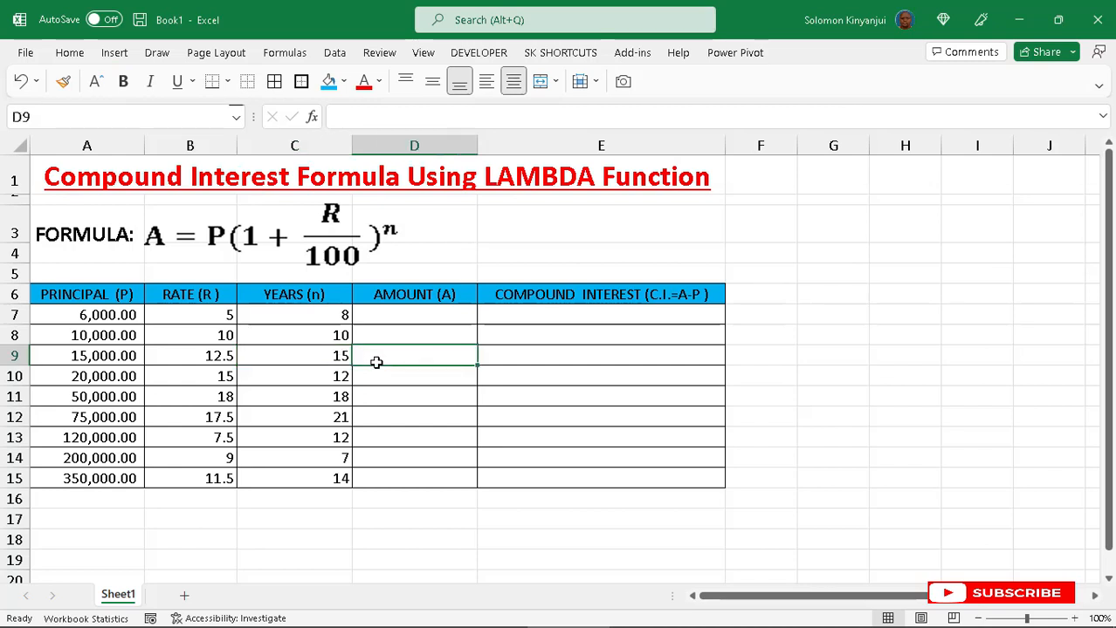
{"action": "left_click", "coordinate": [280, 352]}
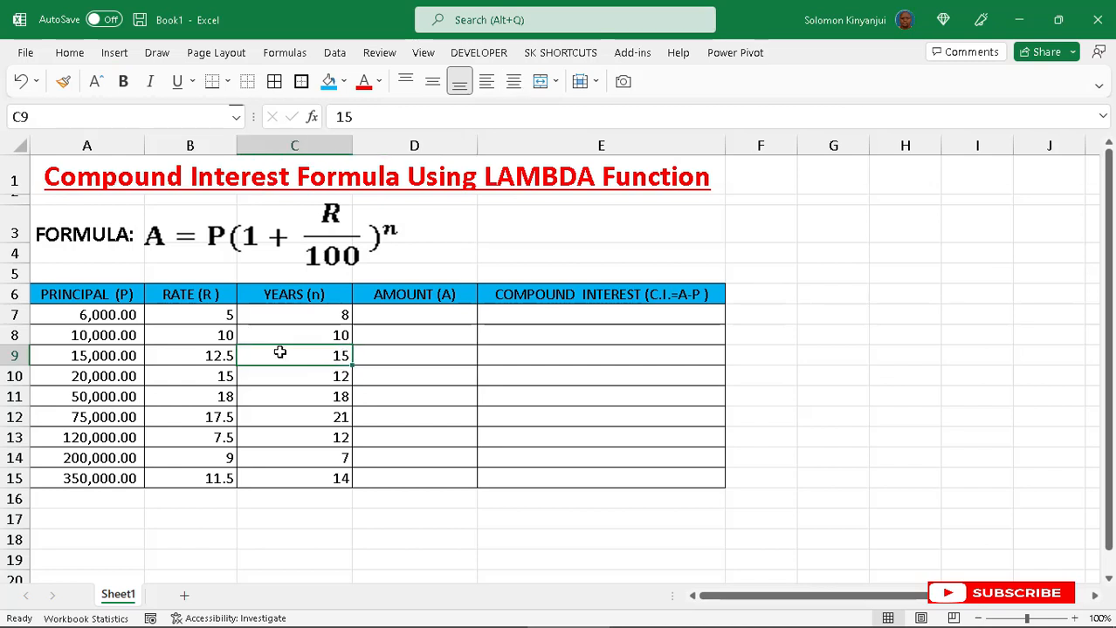
{"action": "key", "text": "ctrl+t"}
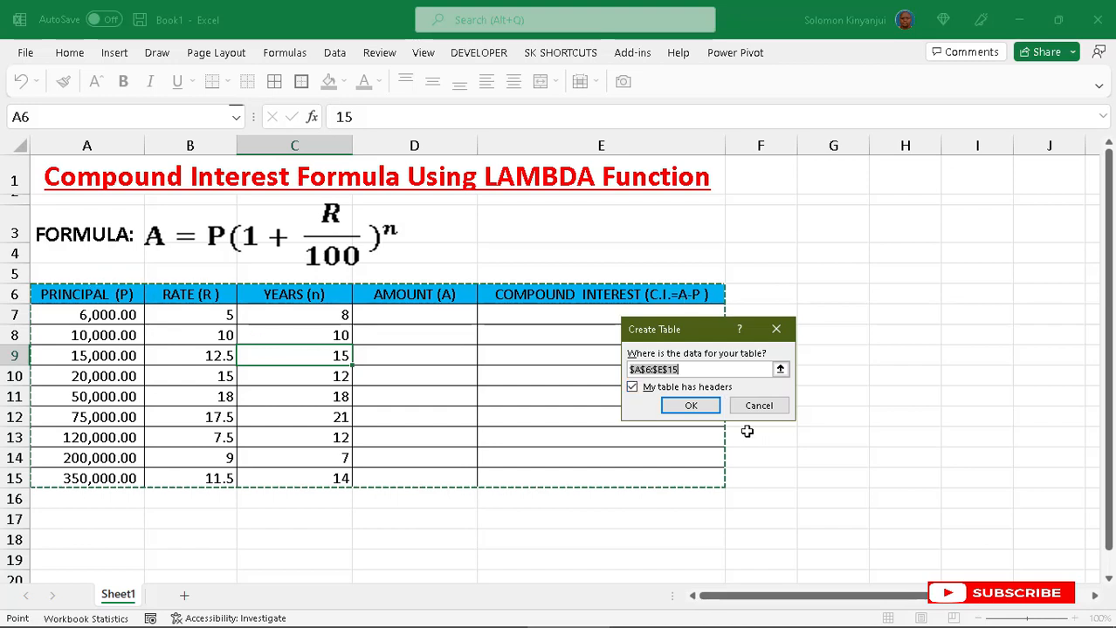
{"action": "left_click", "coordinate": [688, 406]}
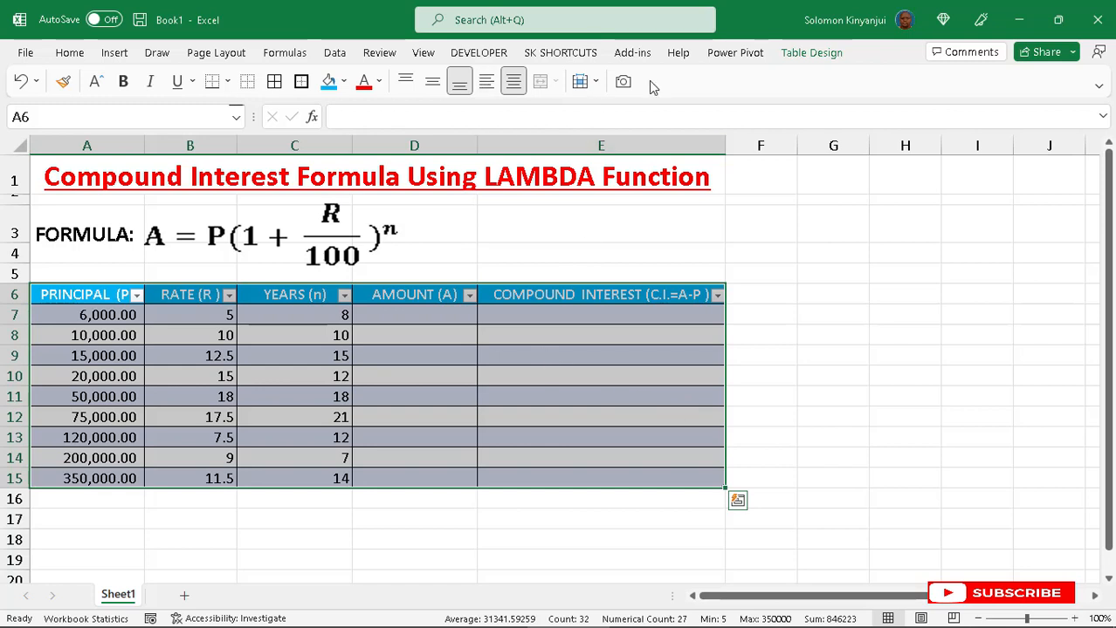
{"action": "left_click", "coordinate": [810, 55]}
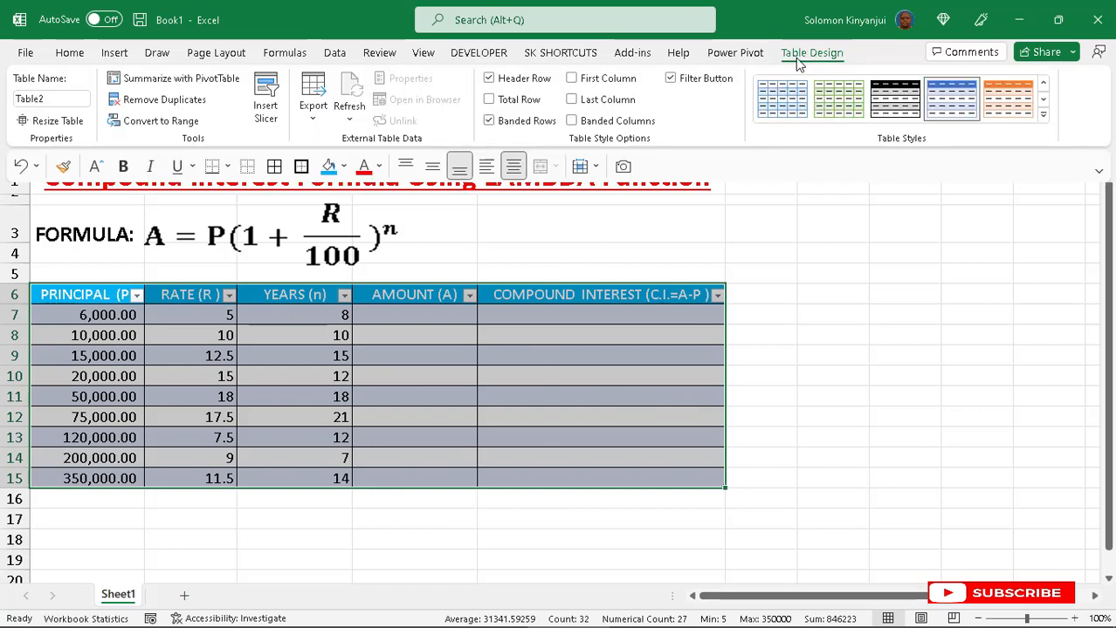
{"action": "left_click", "coordinate": [671, 78]}
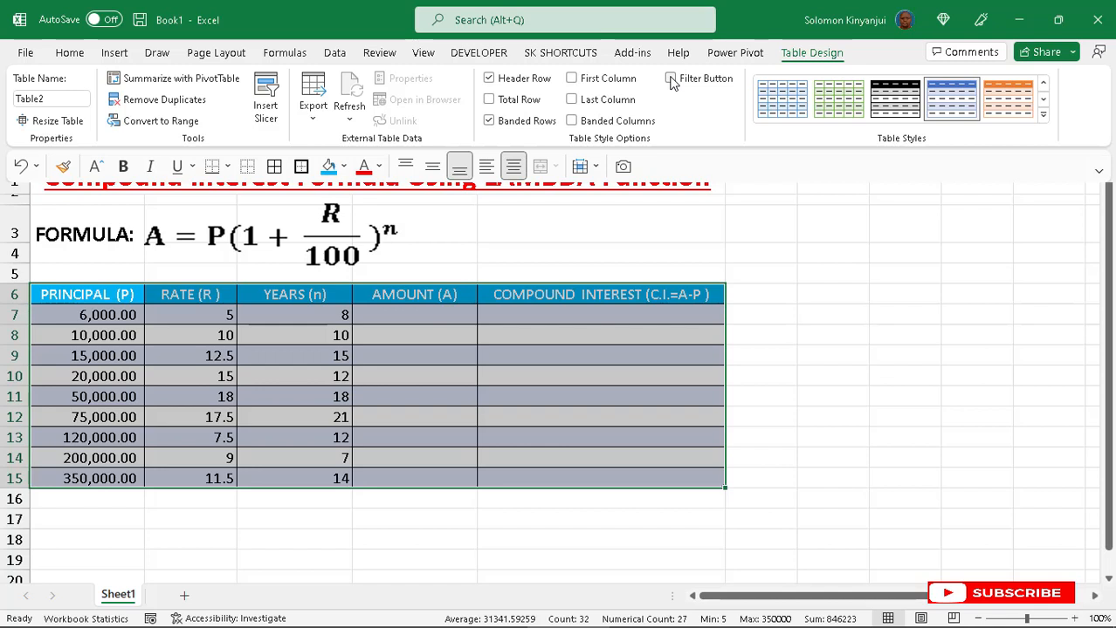
- Start a LAMBDA formula in D7 declaring the parameters P, R and n
{"action": "left_click", "coordinate": [413, 316]}
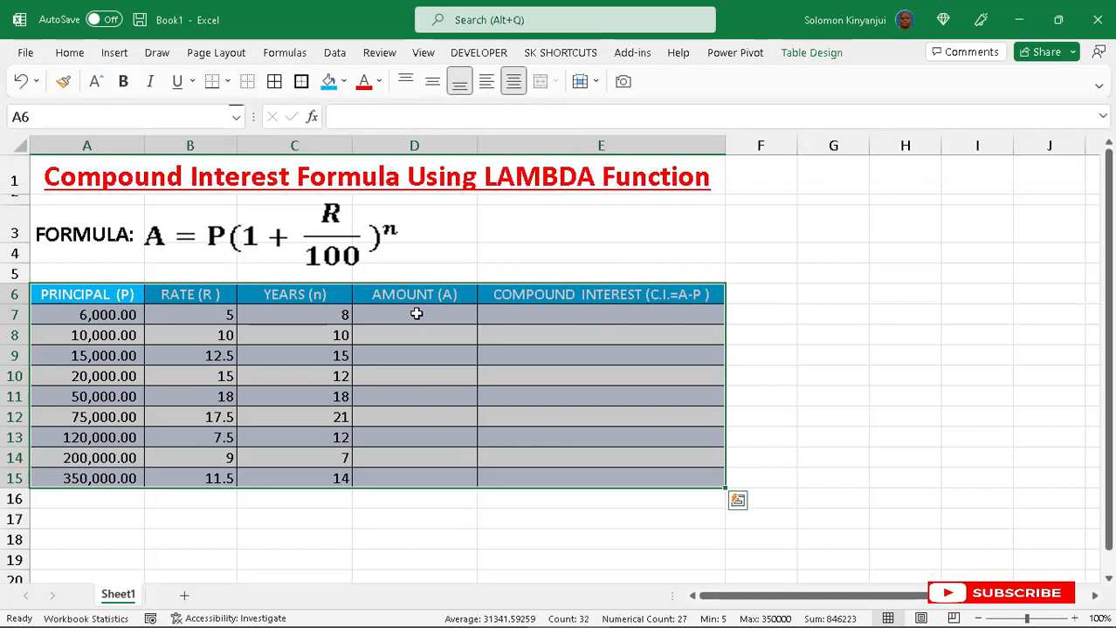
{"action": "left_click", "coordinate": [415, 315]}
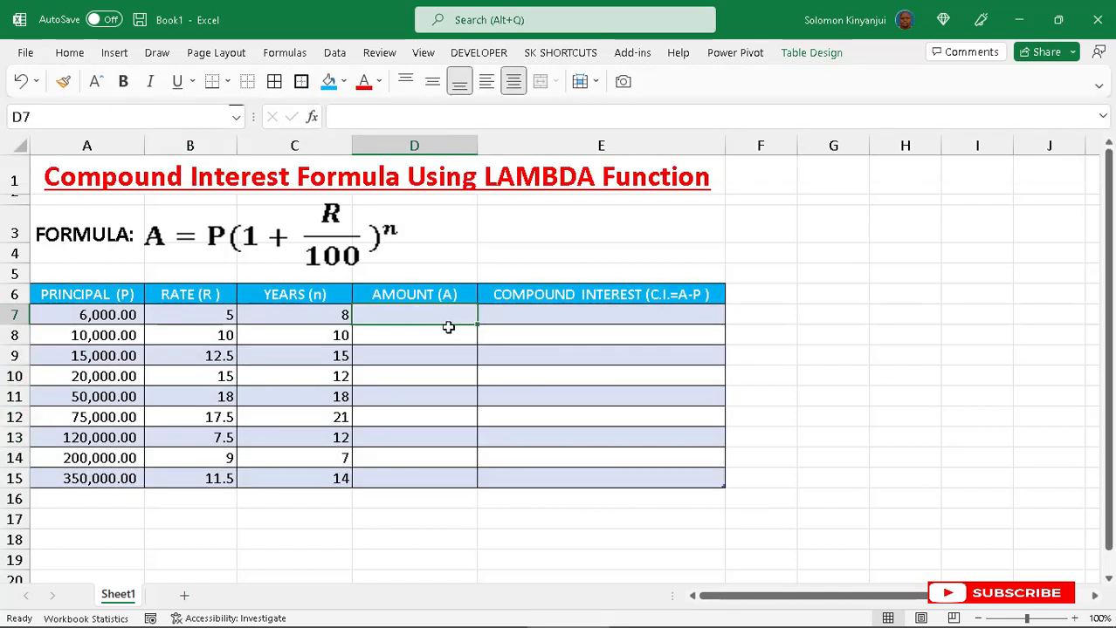
{"action": "type", "text": "="}
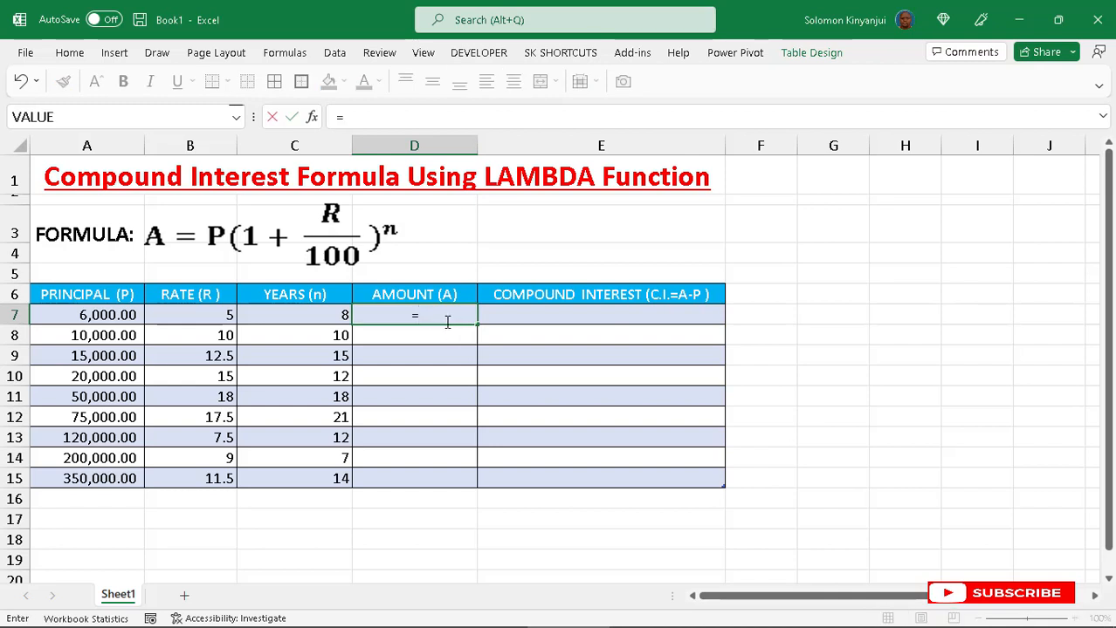
{"action": "type", "text": "lambda"}
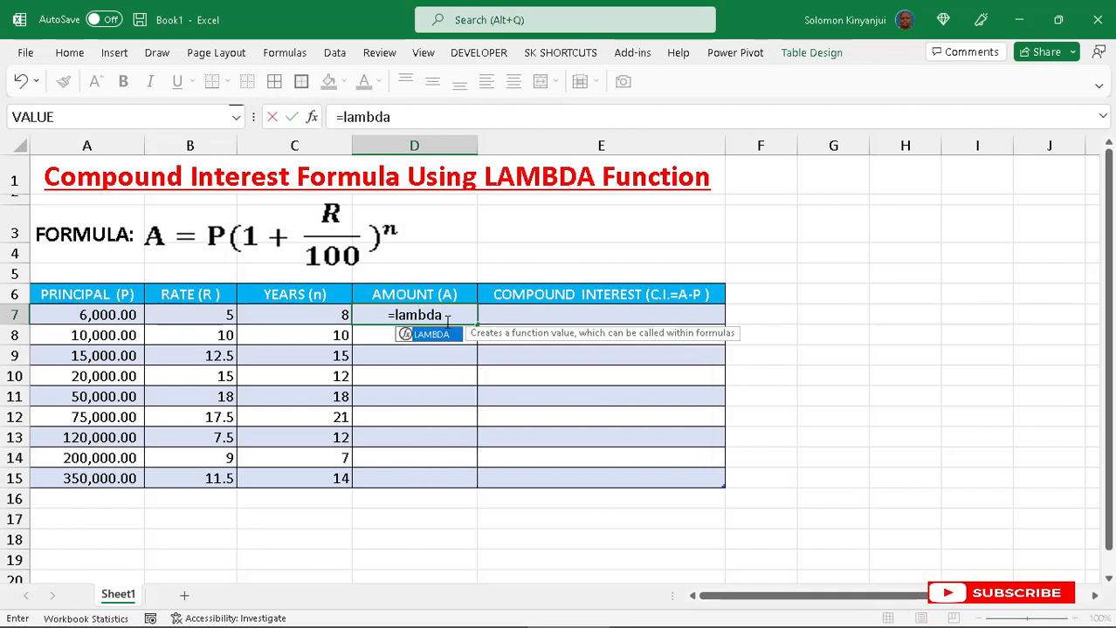
{"action": "type", "text": "("}
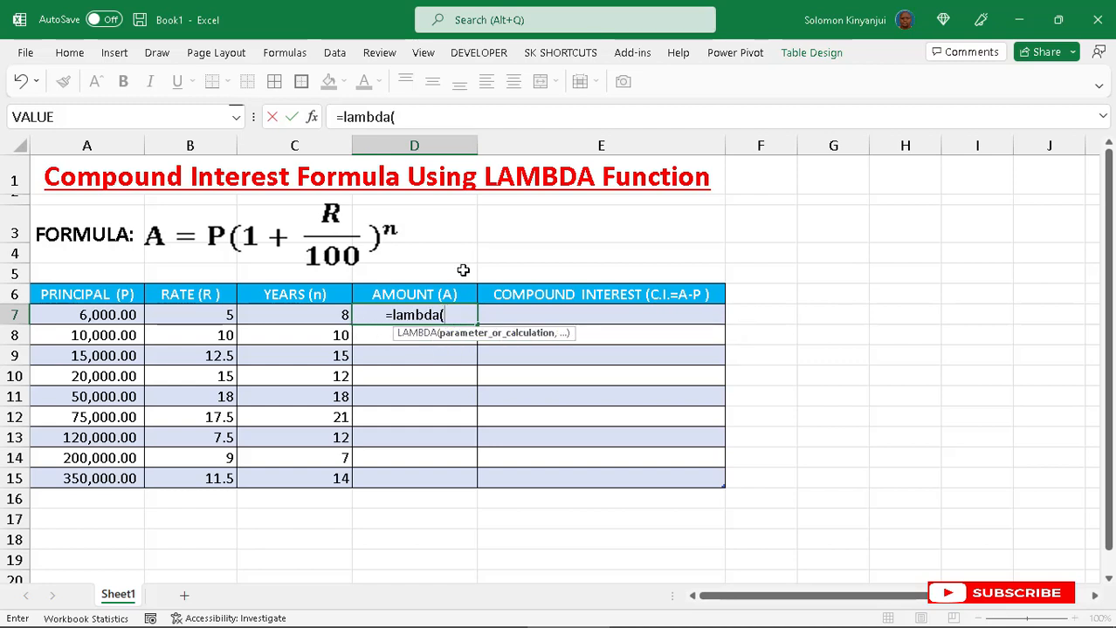
{"action": "type", "text": "P"}
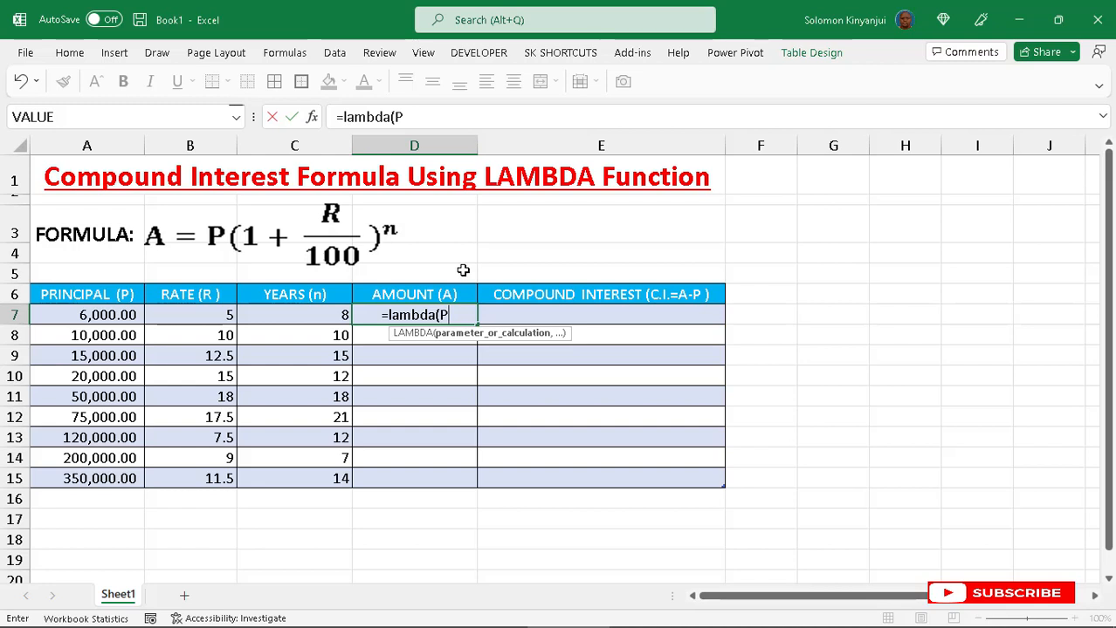
{"action": "type", "text": ","}
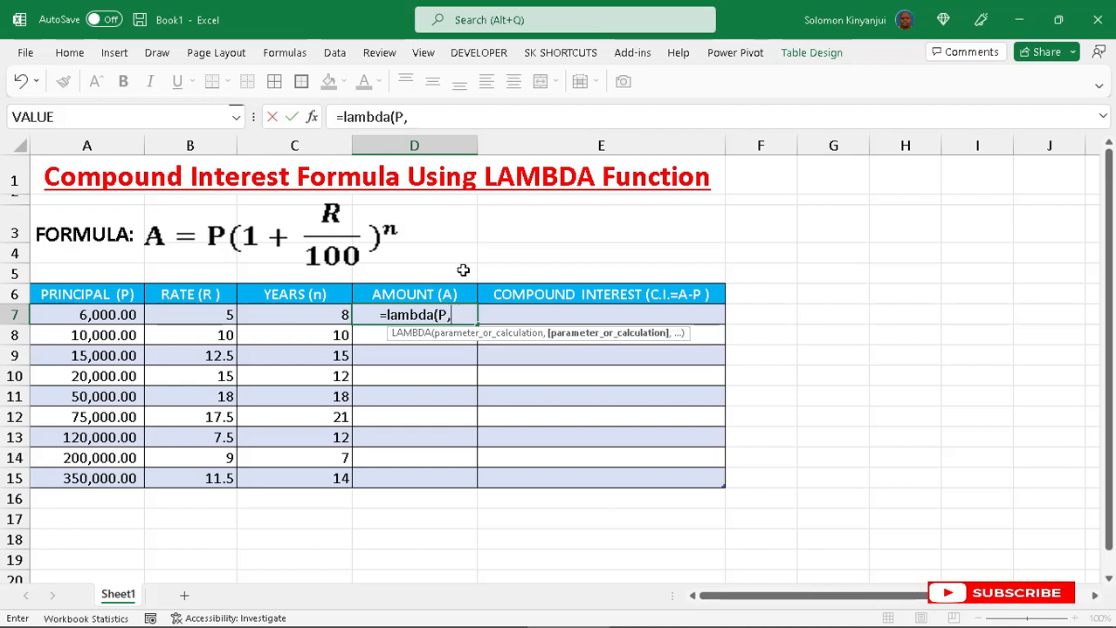
{"action": "type", "text": "R"}
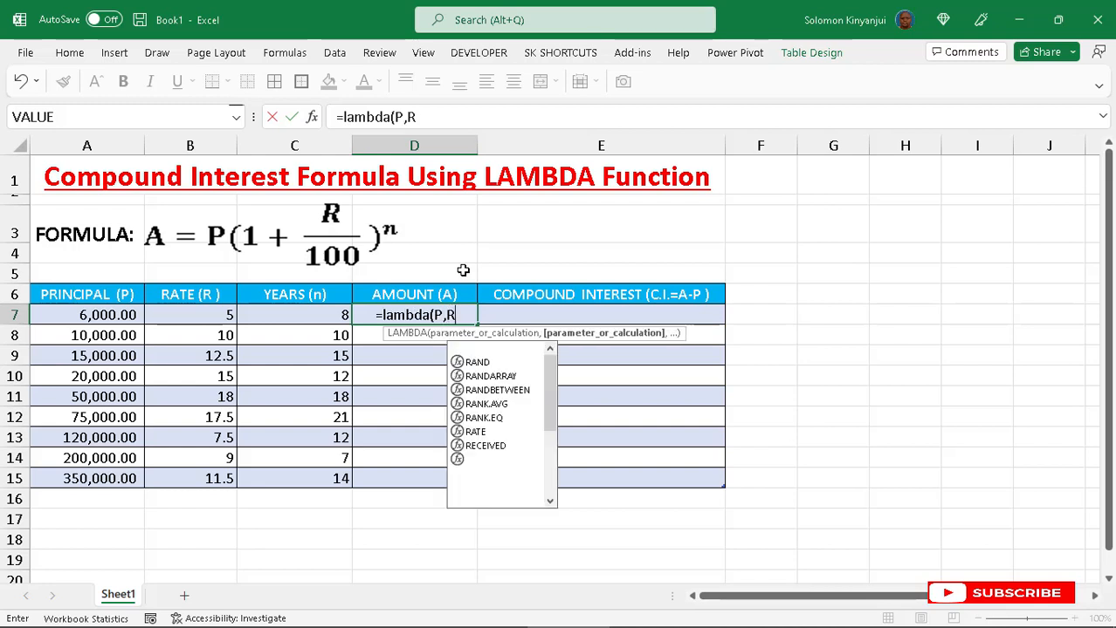
{"action": "type", "text": ",n"}
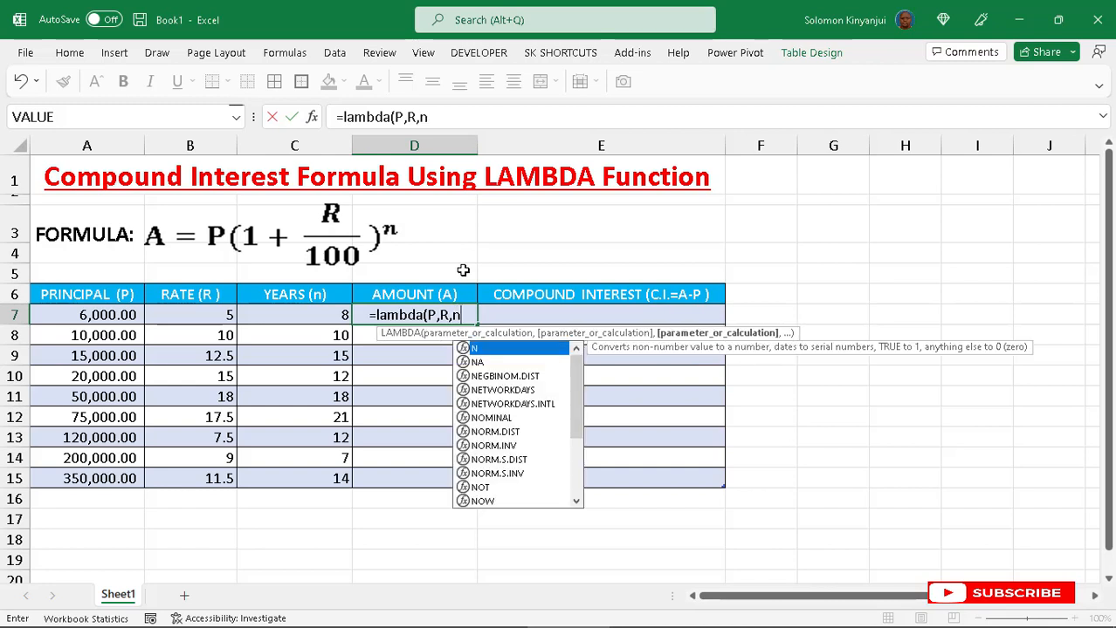
{"action": "type", "text": ","}
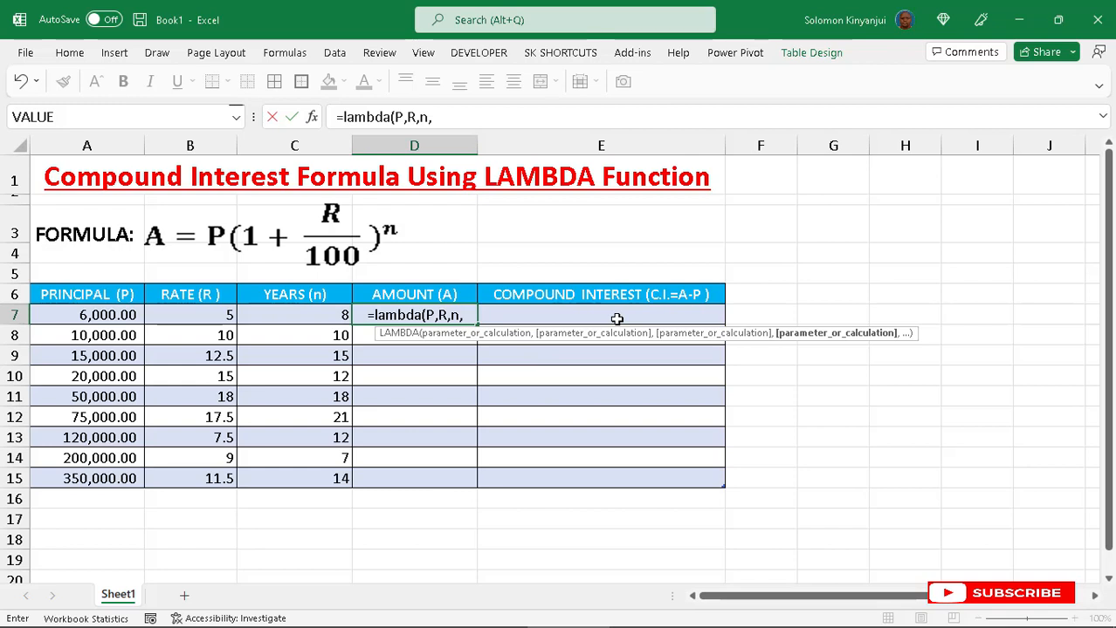
- Add the calculation P*(1+R/100)^n to the LAMBDA and open its argument list
{"action": "type", "text": "P"}
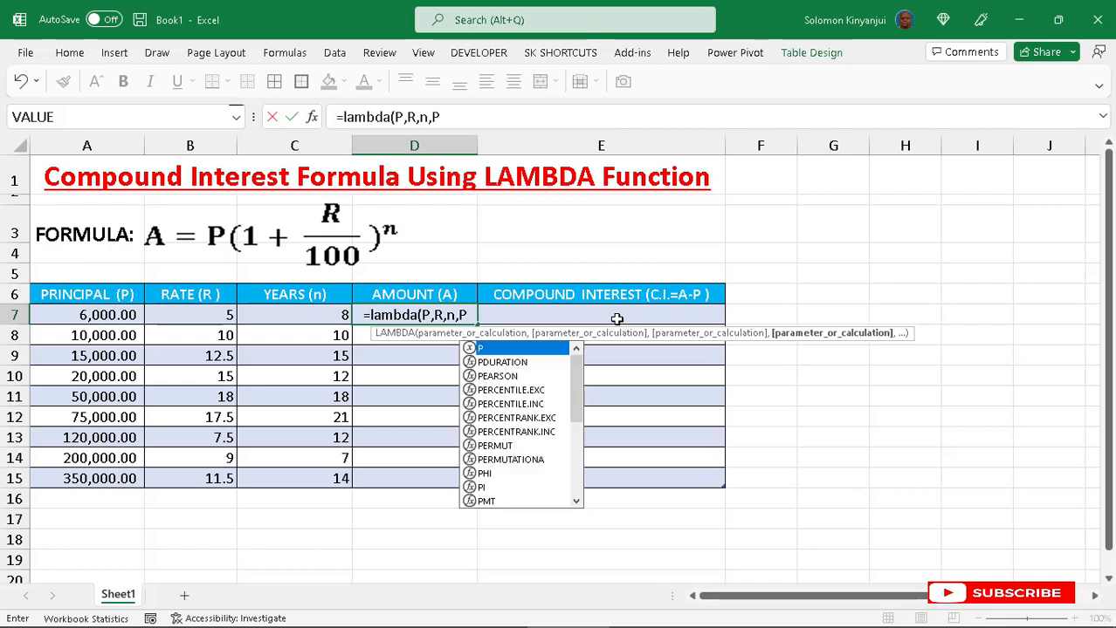
{"action": "type", "text": "*("}
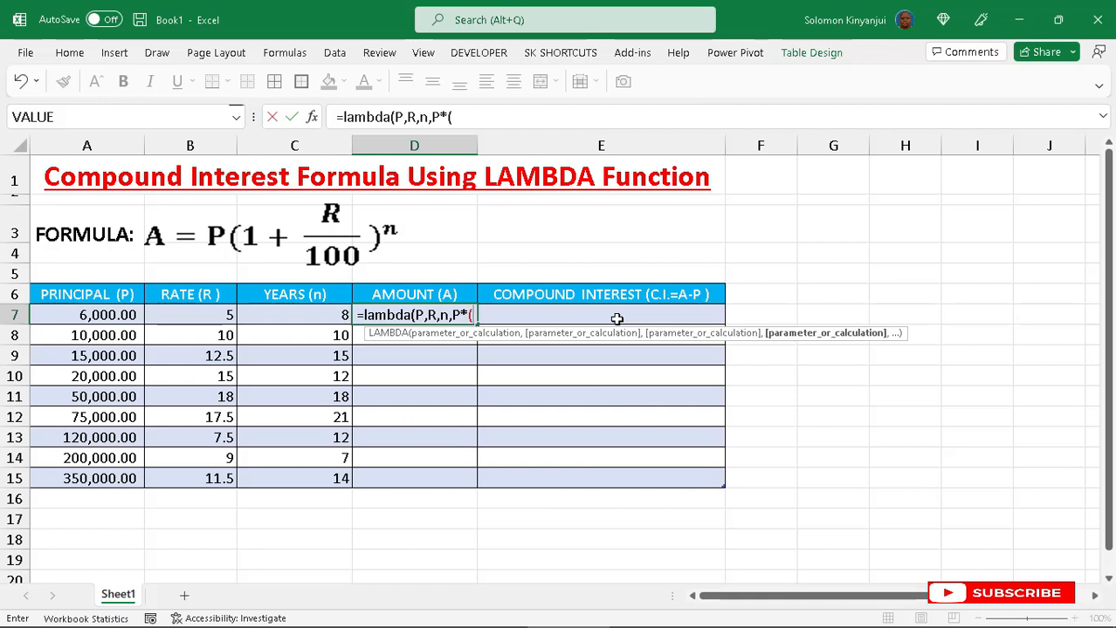
{"action": "type", "text": "1"}
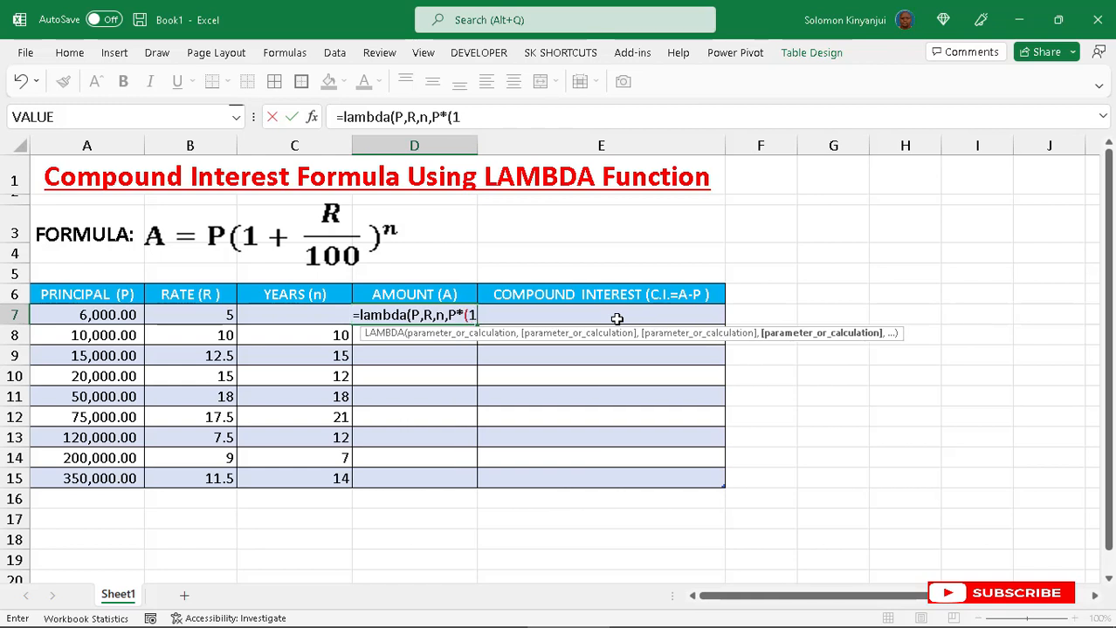
{"action": "type", "text": "+"}
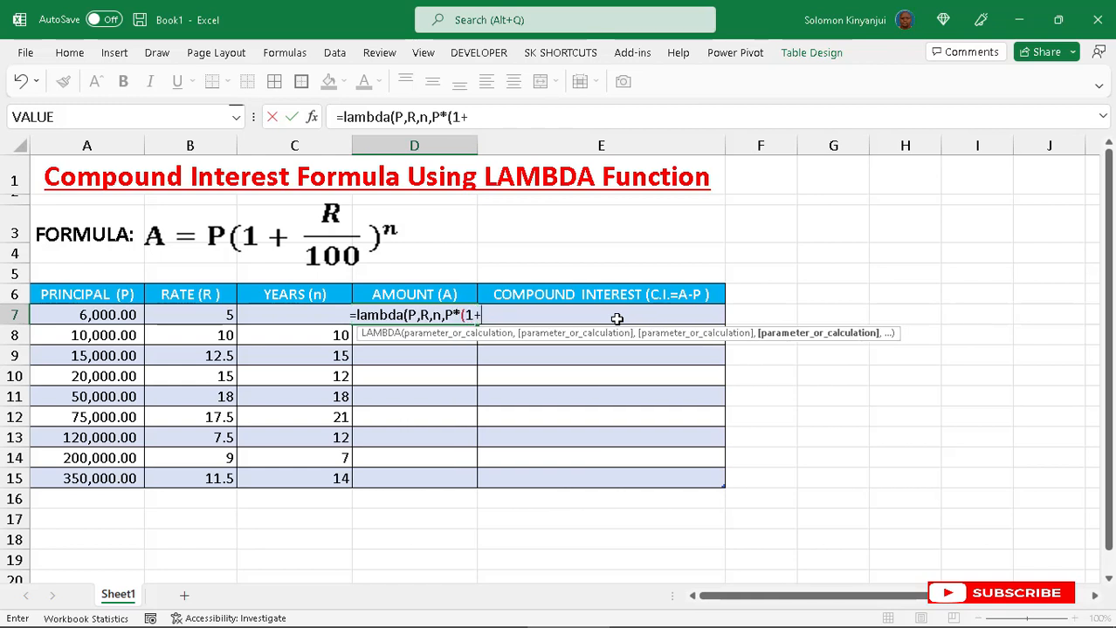
{"action": "type", "text": "R"}
{"action": "type", "text": "/1"}
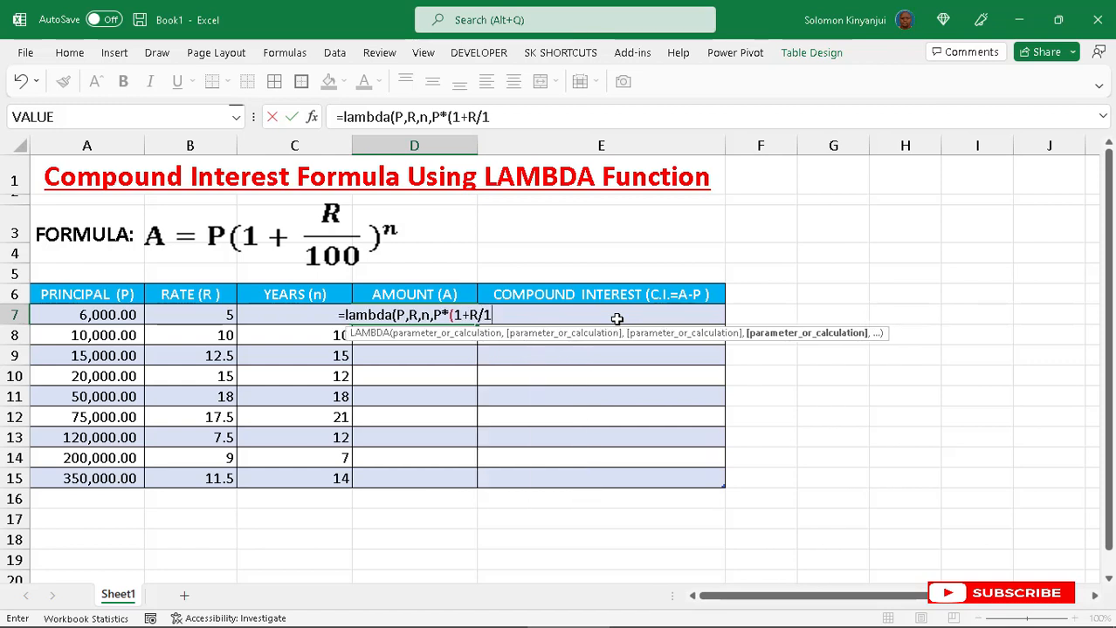
{"action": "type", "text": "00)"}
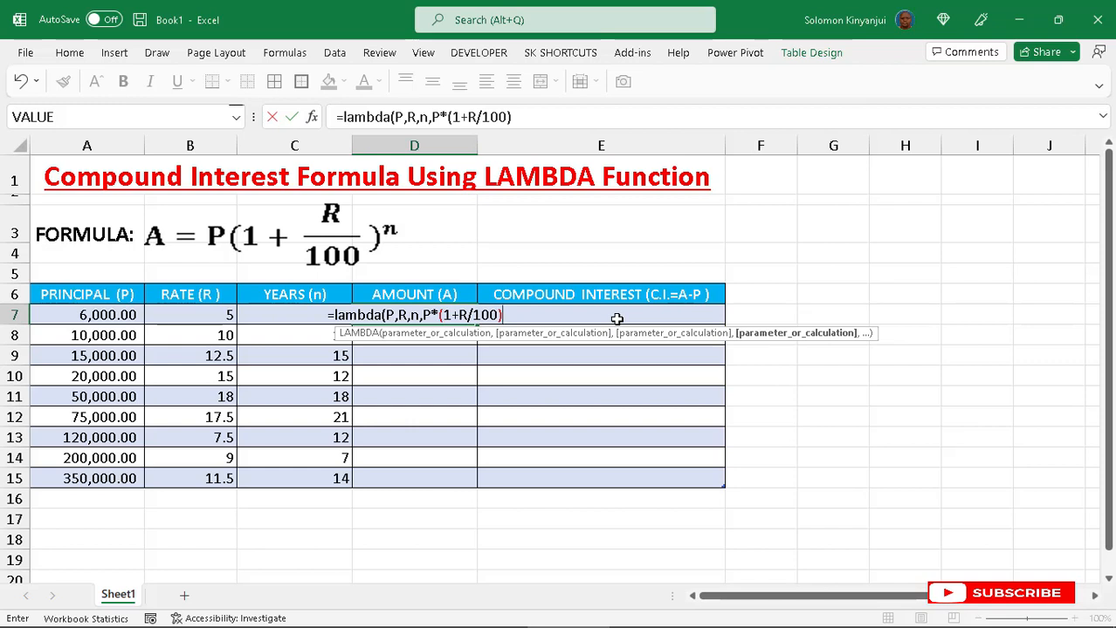
{"action": "type", "text": "^"}
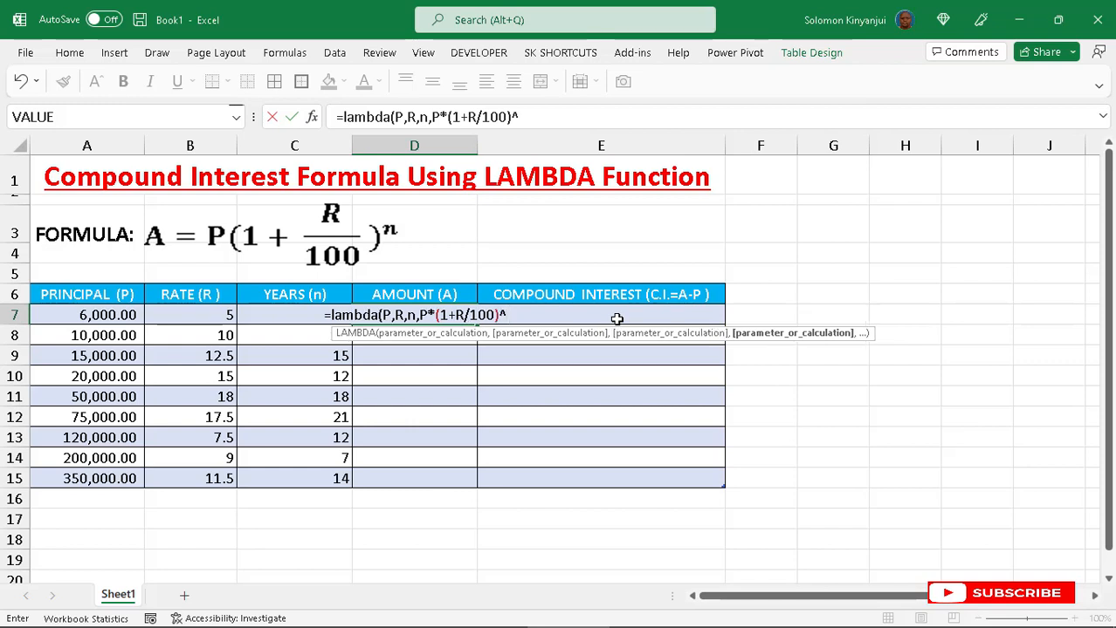
{"action": "type", "text": "n"}
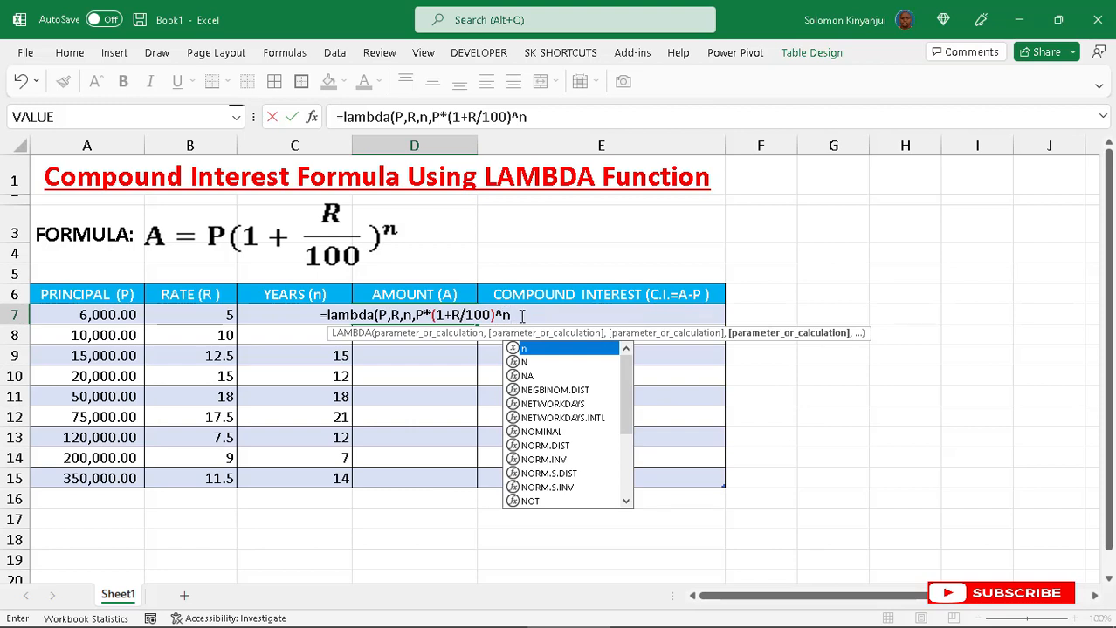
{"action": "key", "text": "Escape"}
{"action": "type", "text": ")"}
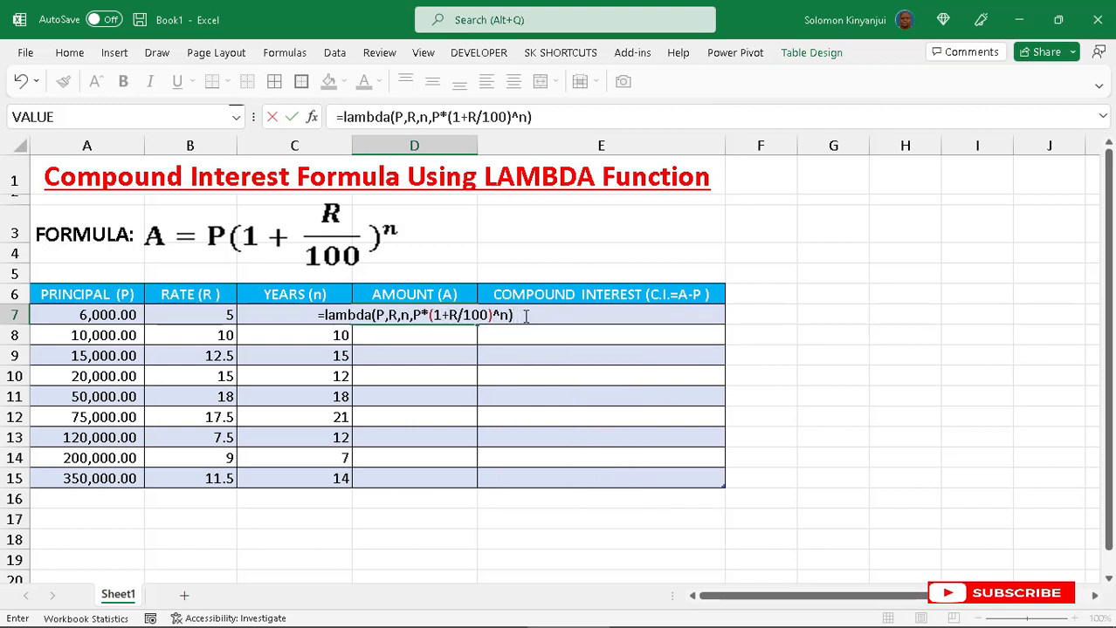
{"action": "type", "text": "("}
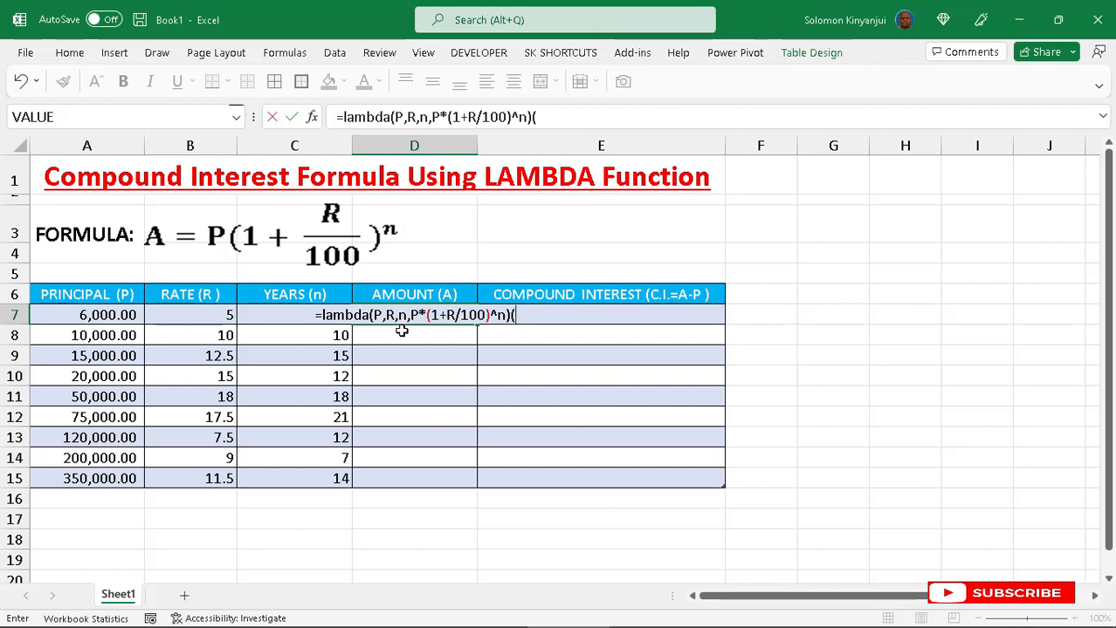
- Pass the row's principal and rate cells as the first two LAMBDA arguments
{"action": "left_click", "coordinate": [101, 315]}
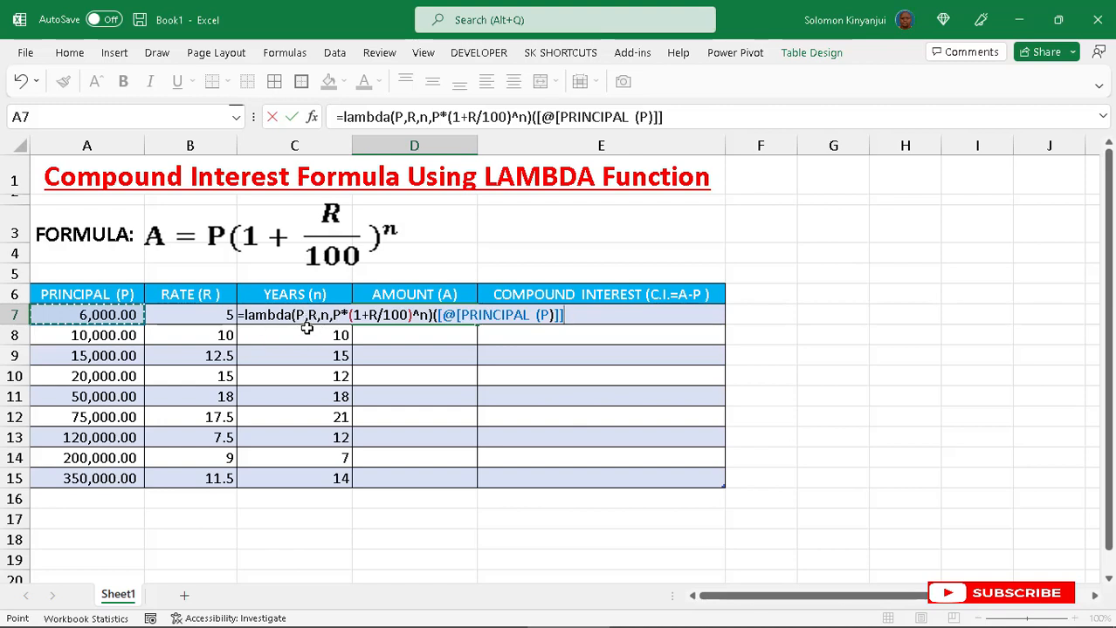
{"action": "type", "text": ","}
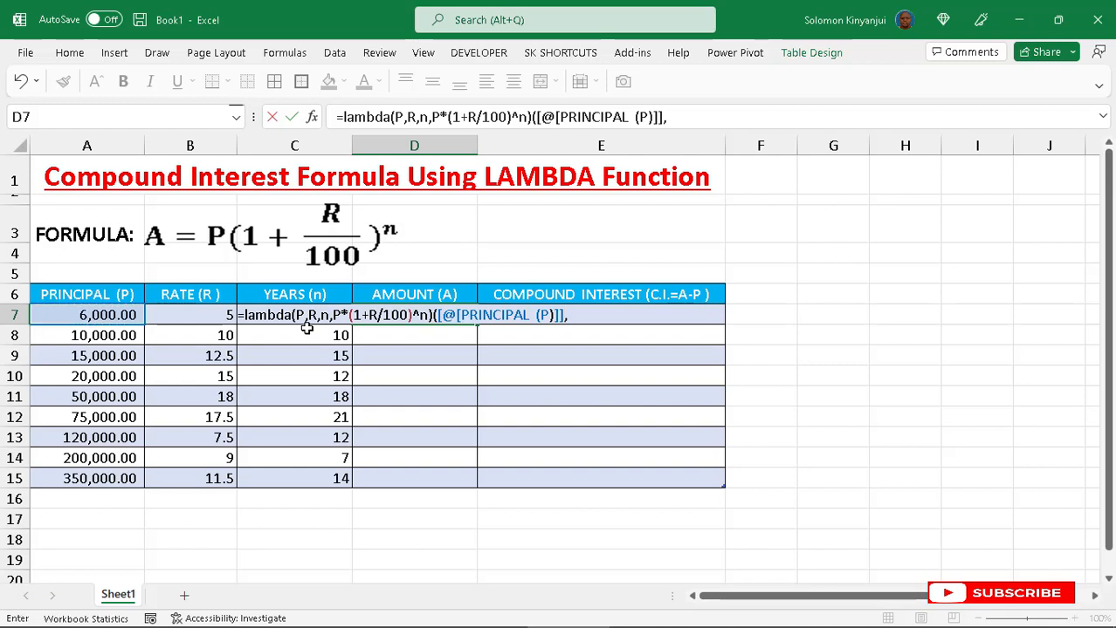
{"action": "left_click", "coordinate": [214, 315]}
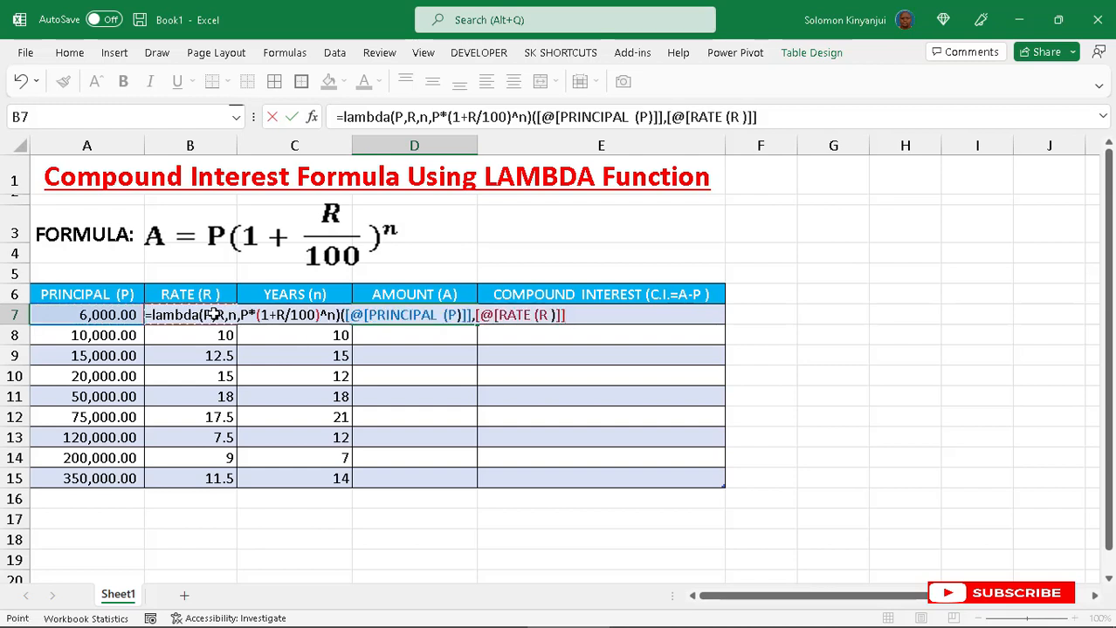
{"action": "type", "text": ","}
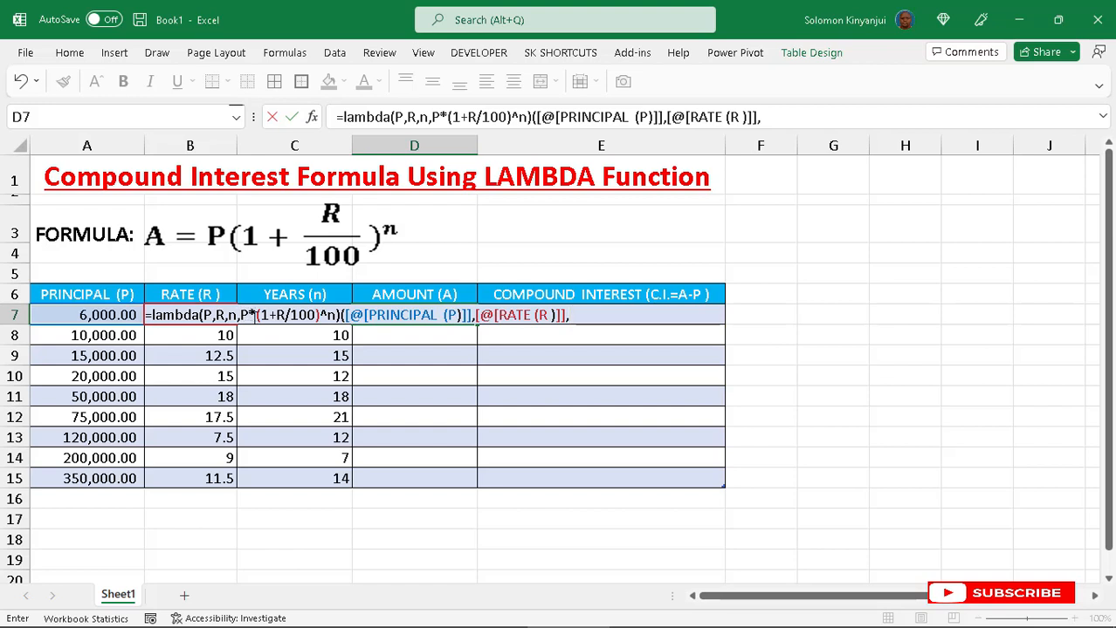
{"action": "left_click", "coordinate": [252, 331]}
{"action": "left_click", "coordinate": [254, 319]}
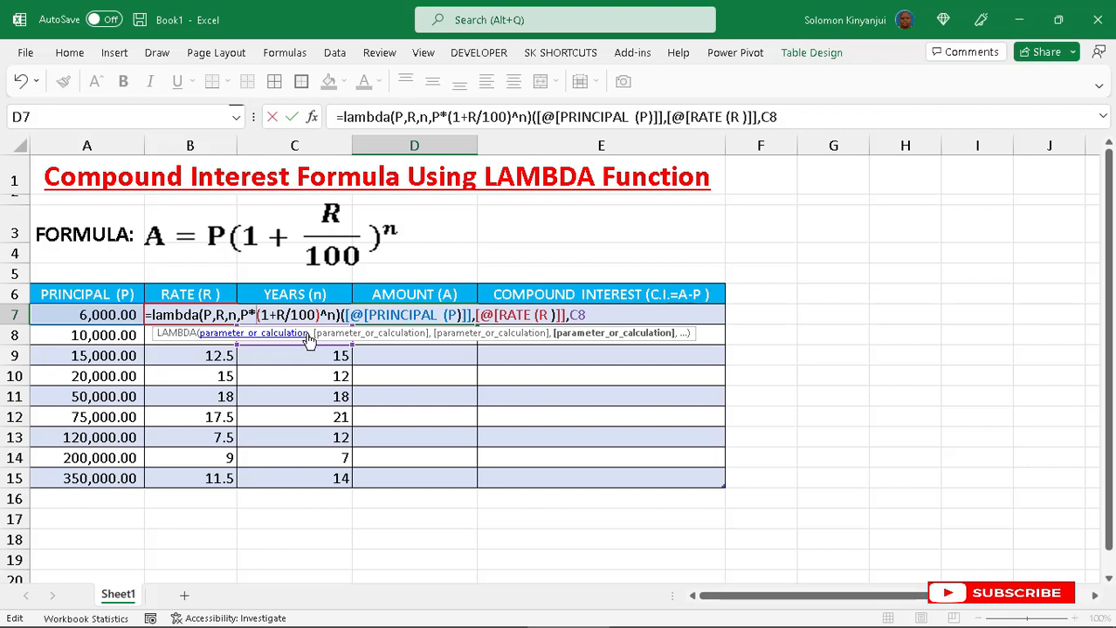
{"action": "key", "text": "ctrl+z"}
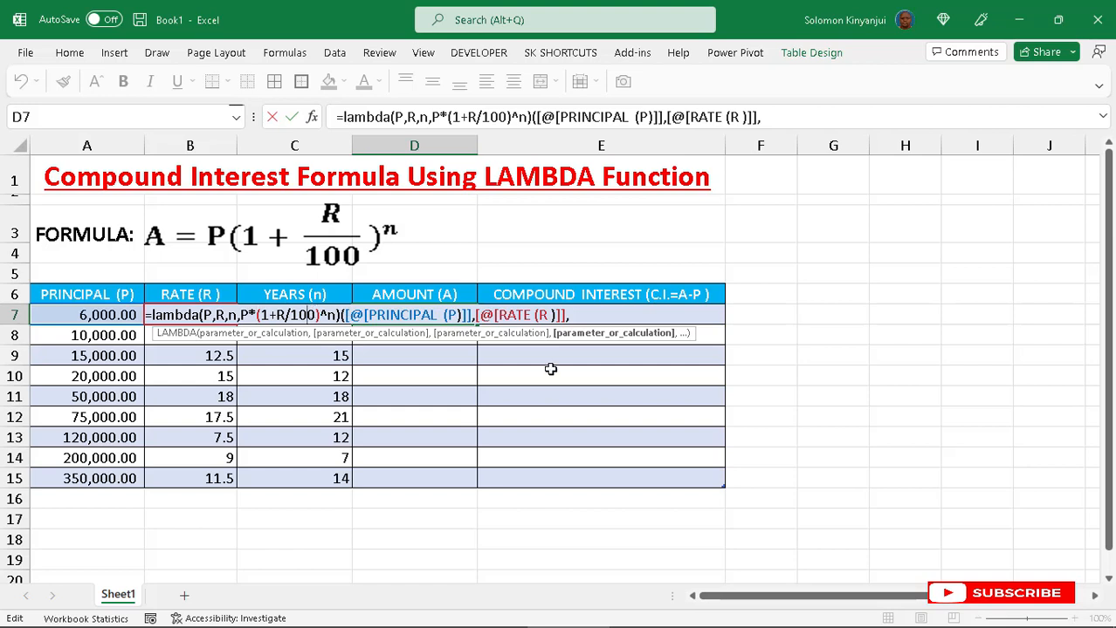
- Add C7 as the years argument, close the call, and enter the amount formula for the whole column
{"action": "left_click", "coordinate": [770, 117]}
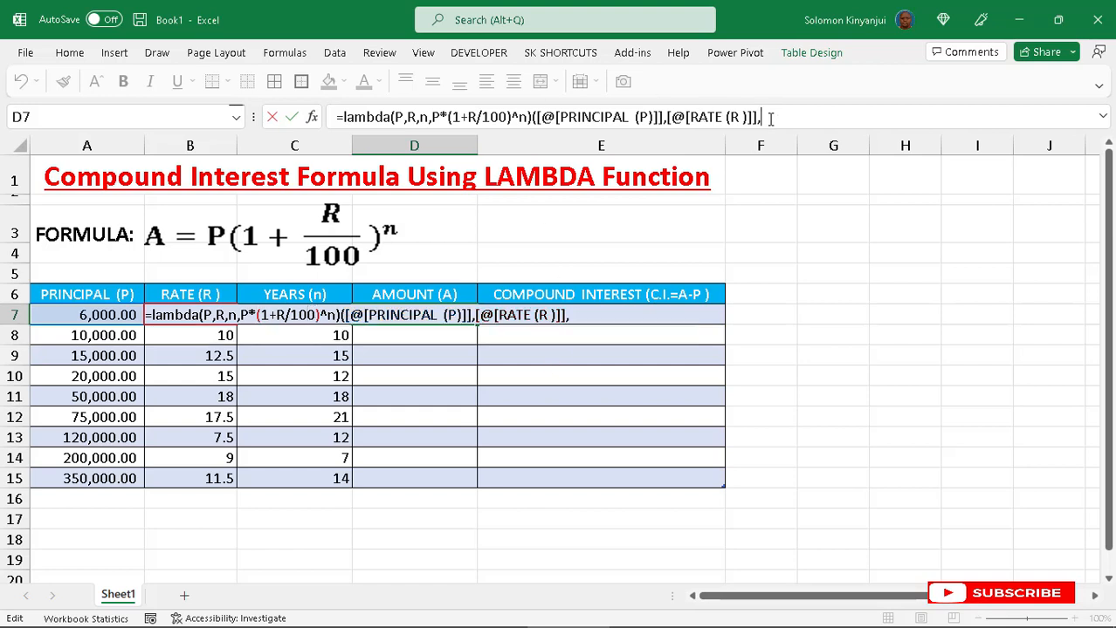
{"action": "type", "text": "C"}
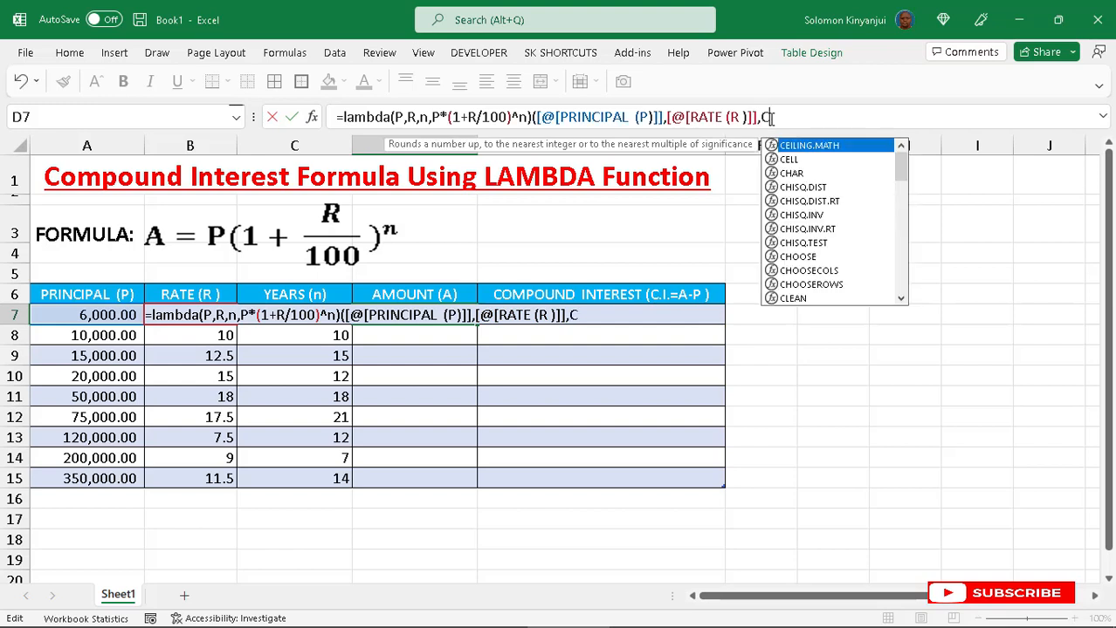
{"action": "key", "text": "Escape"}
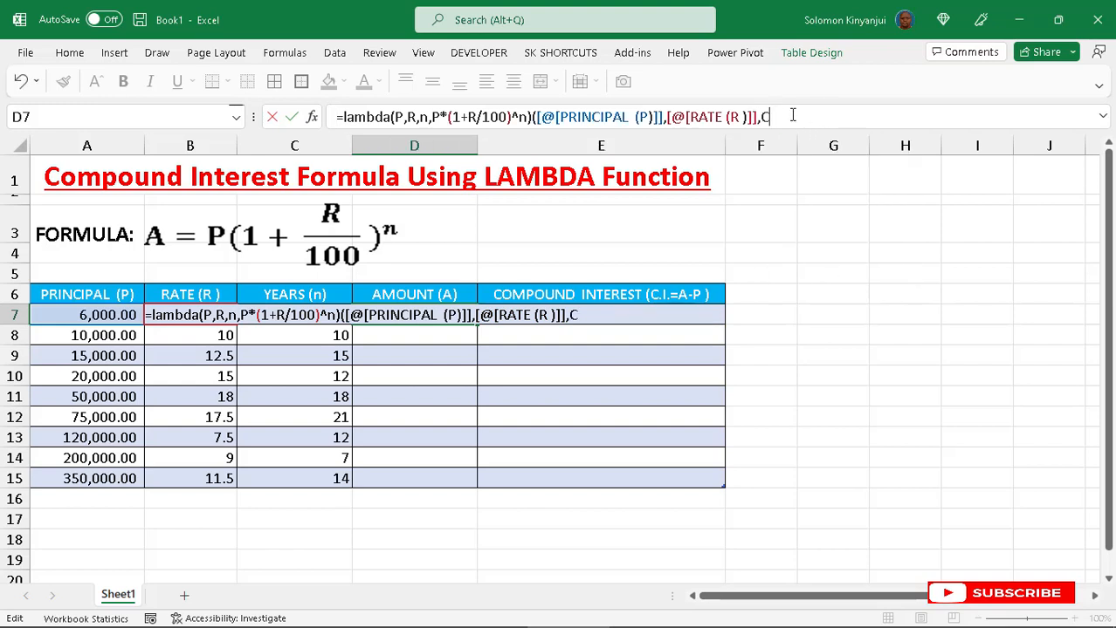
{"action": "key", "text": "BackSpace"}
{"action": "type", "text": "C"}
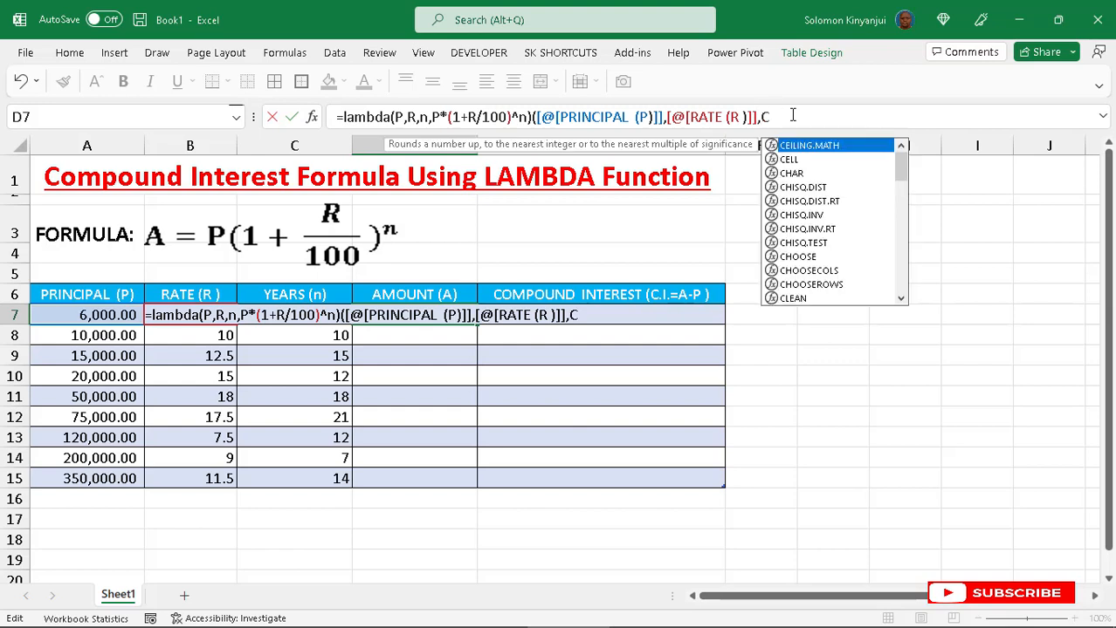
{"action": "type", "text": "77"}
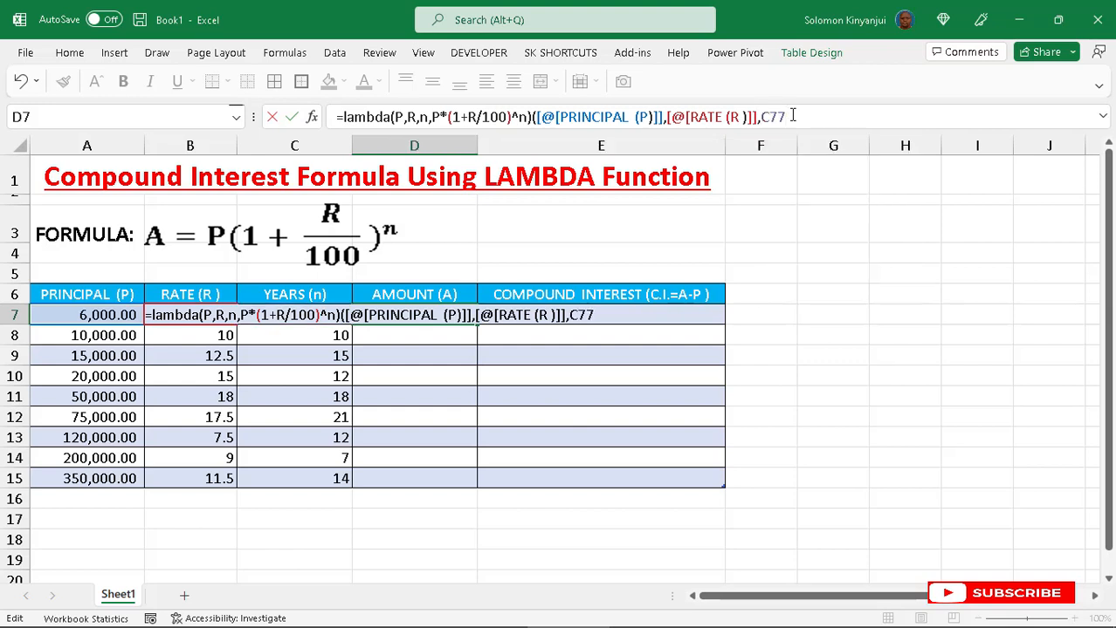
{"action": "key", "text": "BackSpace"}
{"action": "type", "text": ")("}
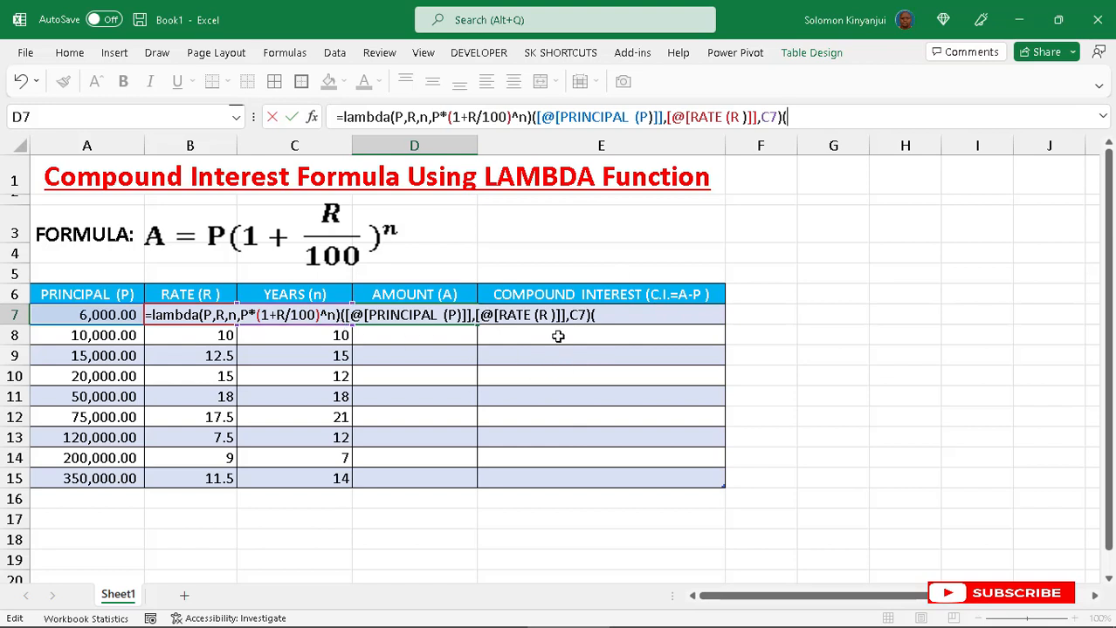
{"action": "key", "text": "BackSpace"}
{"action": "key", "text": "Return"}
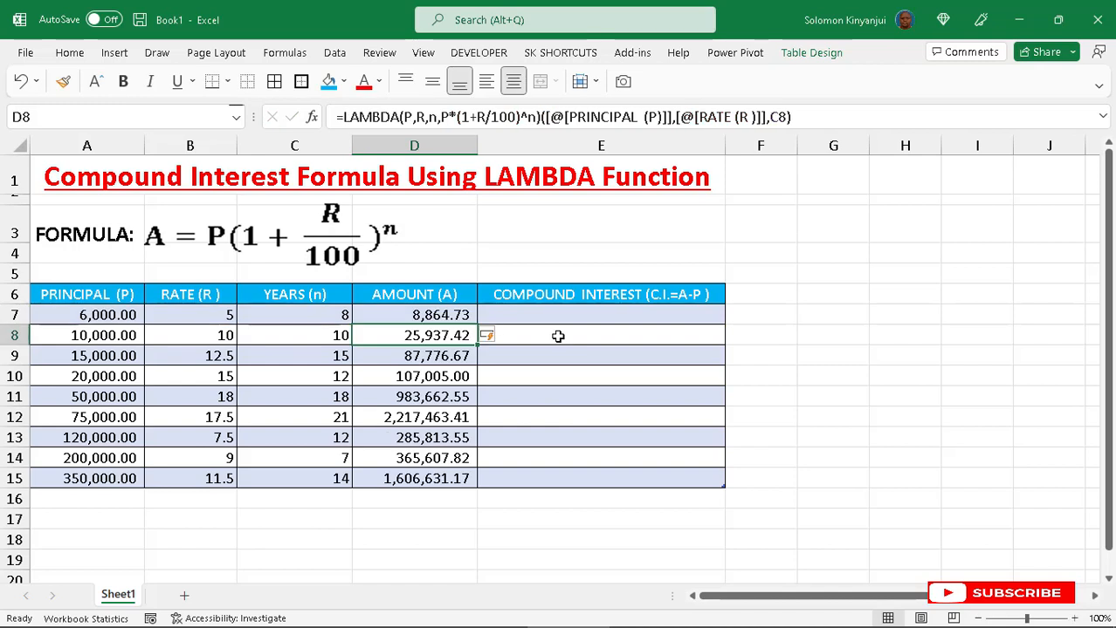
{"action": "left_click", "coordinate": [460, 320]}
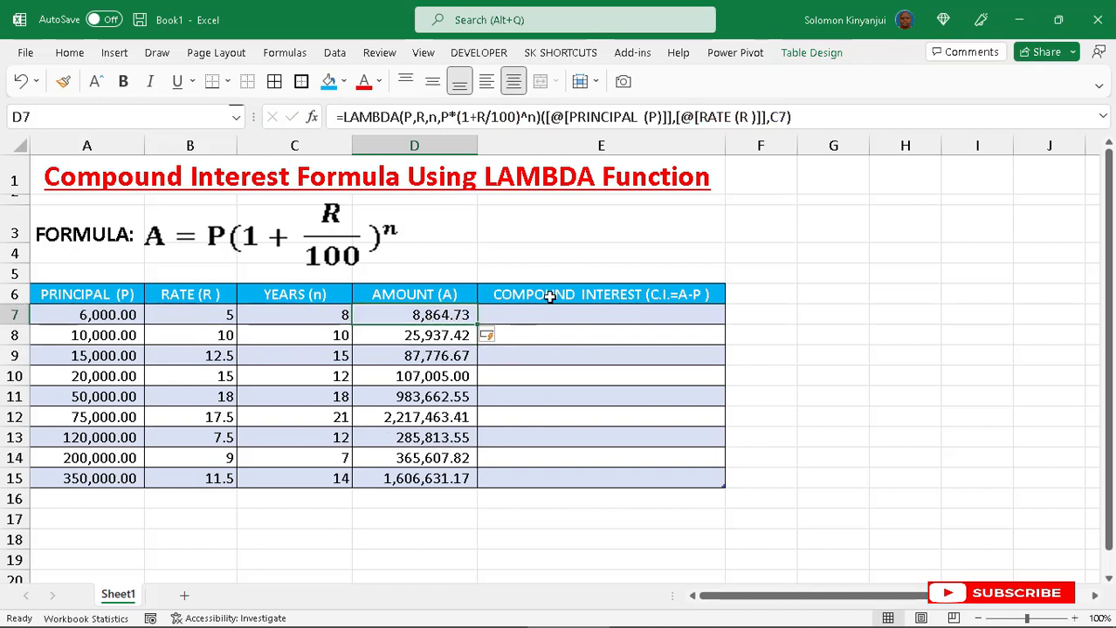
{"action": "left_click", "coordinate": [512, 313]}
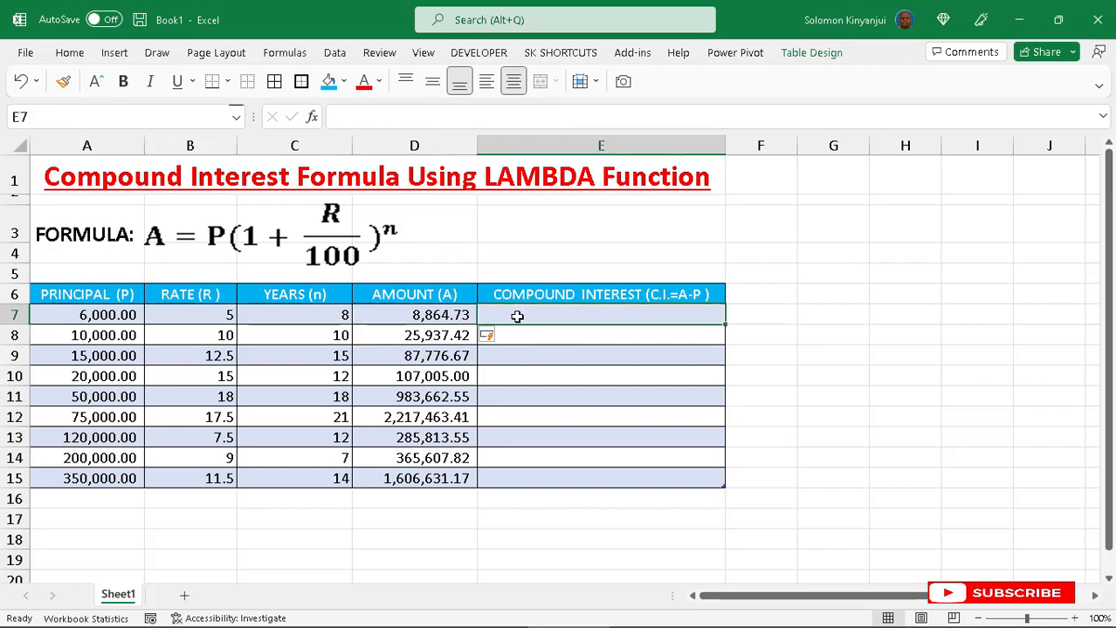
- Enter the compound interest formula in E7 as the row's amount minus its principal, filling the whole column
{"action": "type", "text": "="}
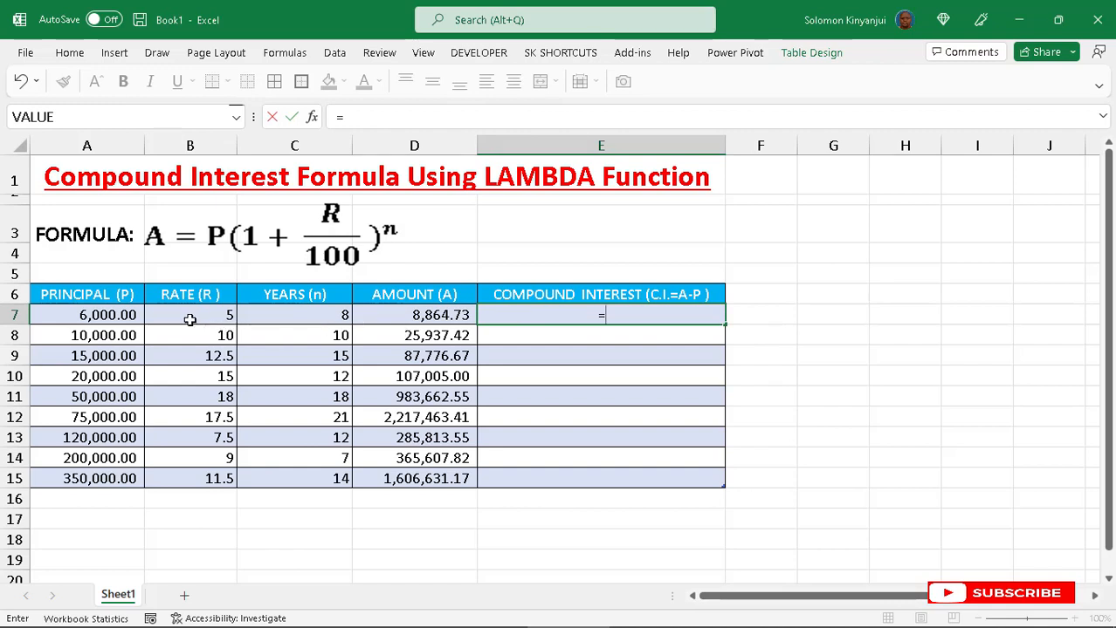
{"action": "left_click", "coordinate": [414, 314]}
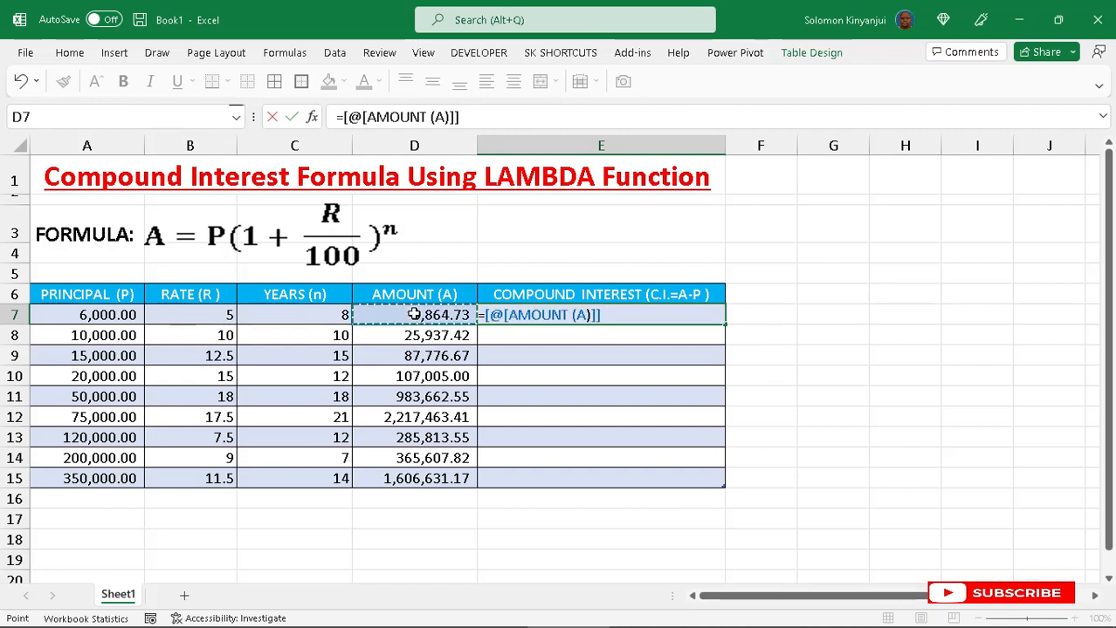
{"action": "type", "text": "-"}
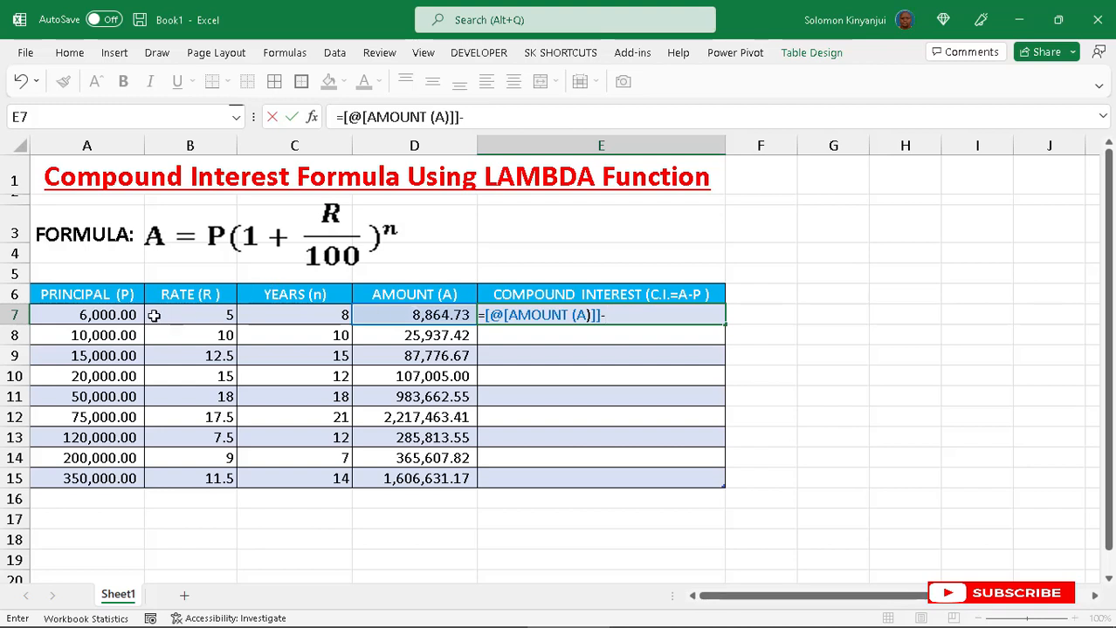
{"action": "left_click", "coordinate": [99, 315]}
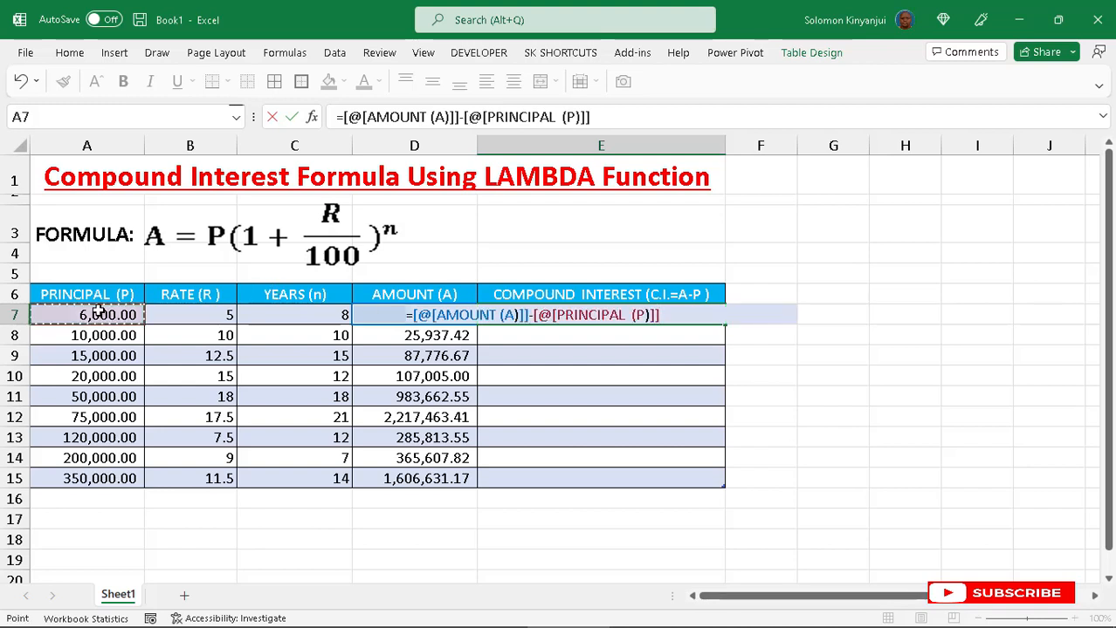
{"action": "key", "text": "Return"}
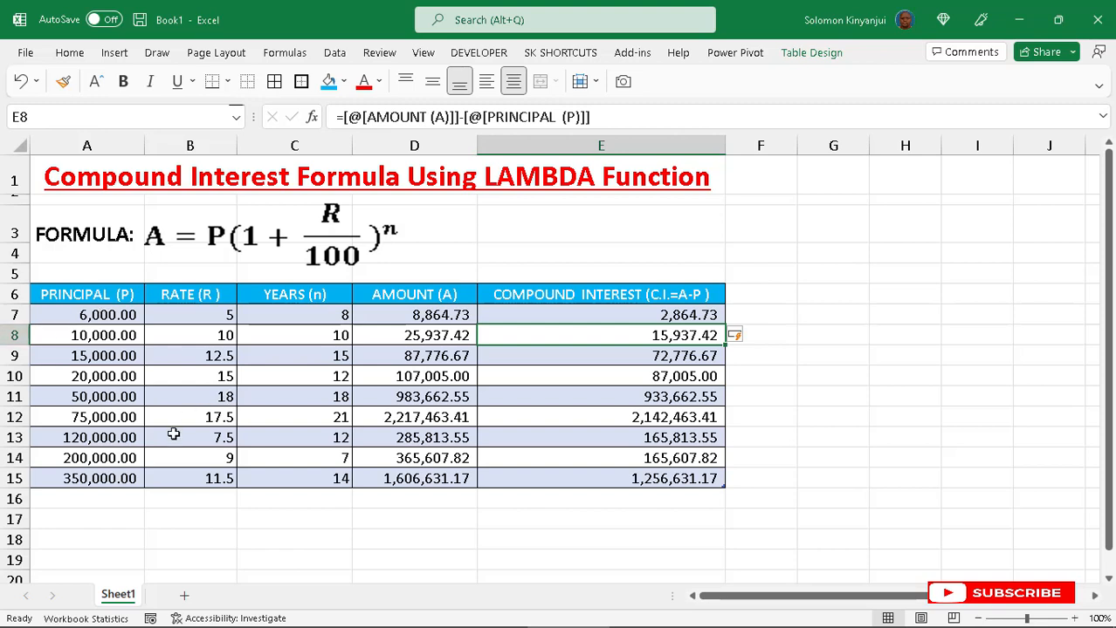
- Add a new table row with principal 150000, rate 3.5 and 7 years
{"action": "left_click", "coordinate": [88, 498]}
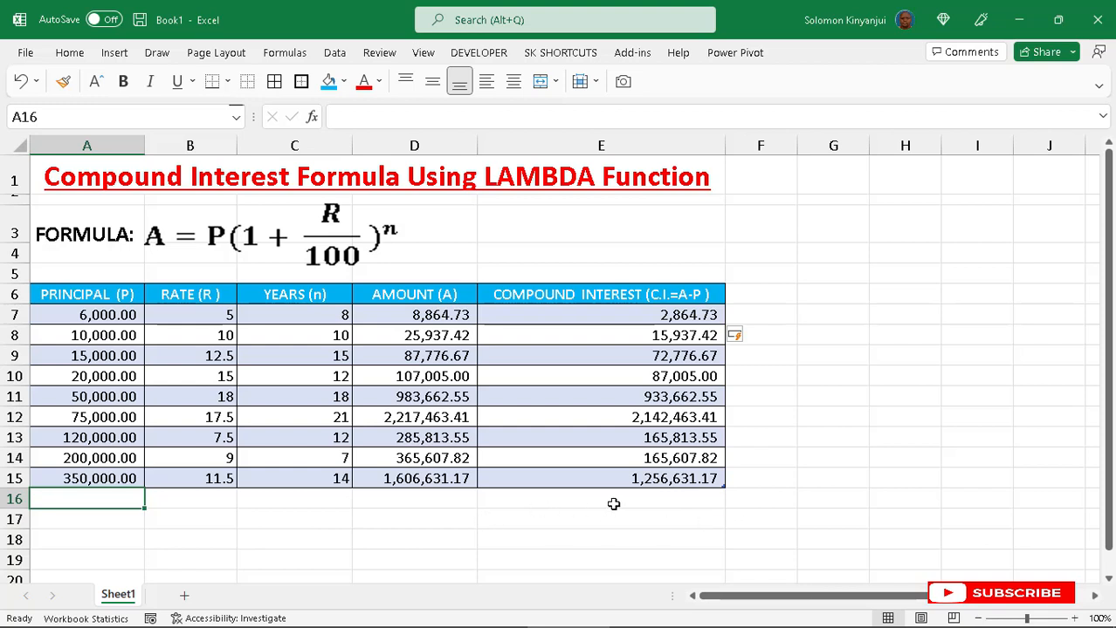
{"action": "type", "text": "150000"}
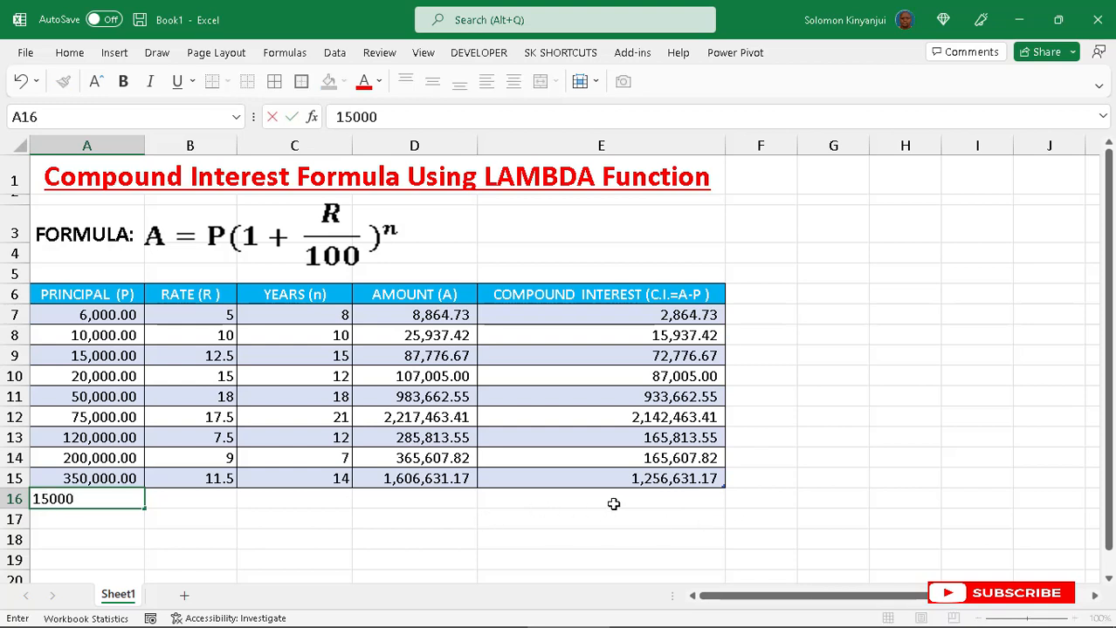
{"action": "left_click", "coordinate": [216, 498]}
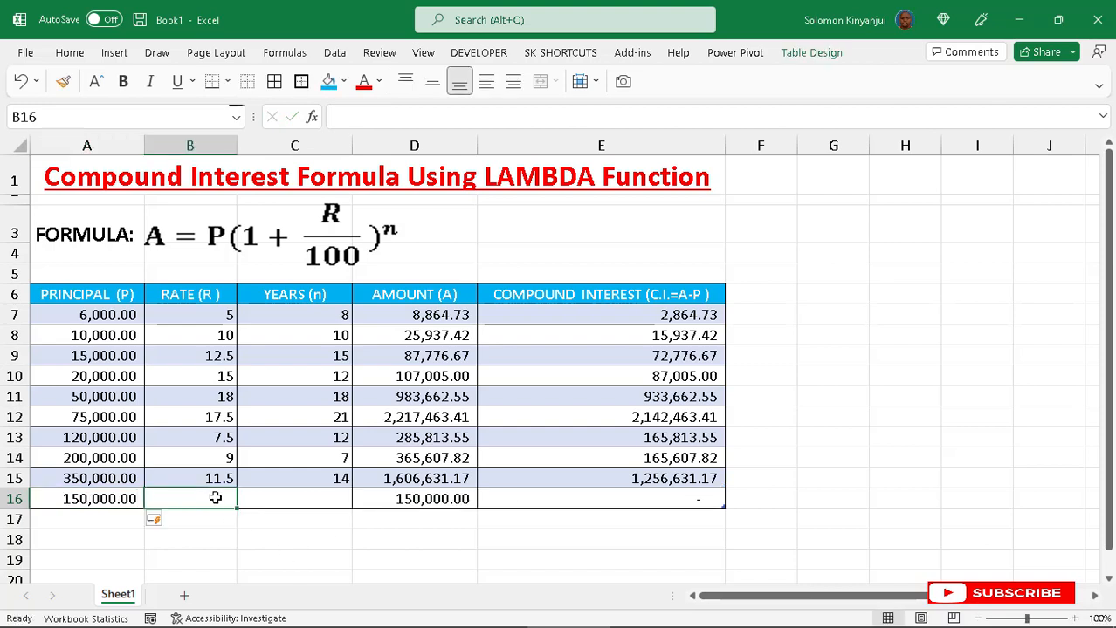
{"action": "type", "text": "3.5"}
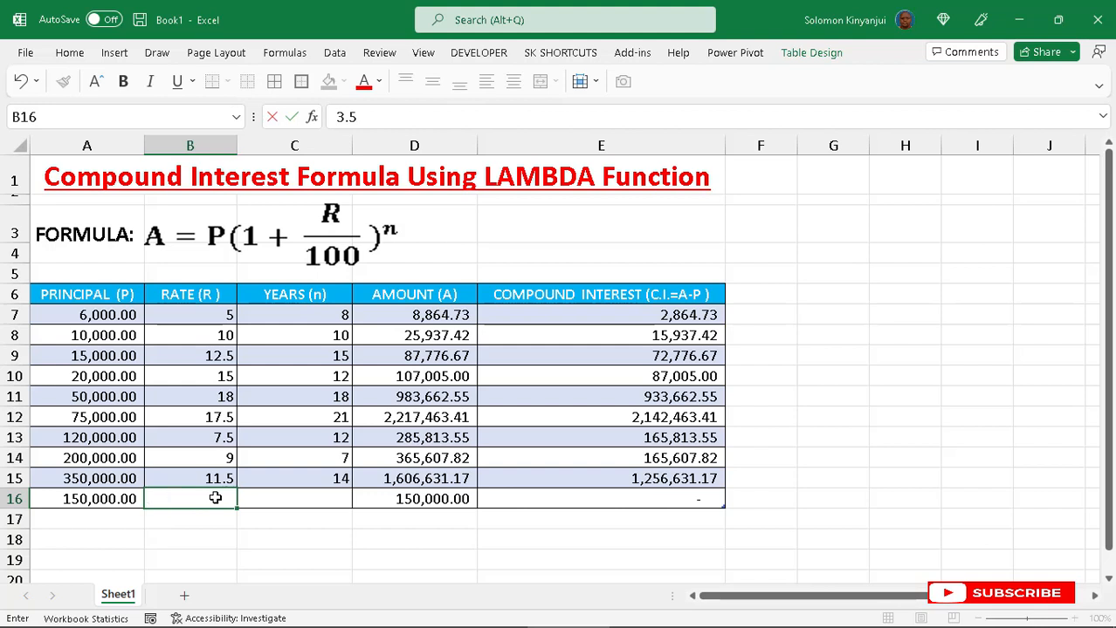
{"action": "key", "text": "Return"}
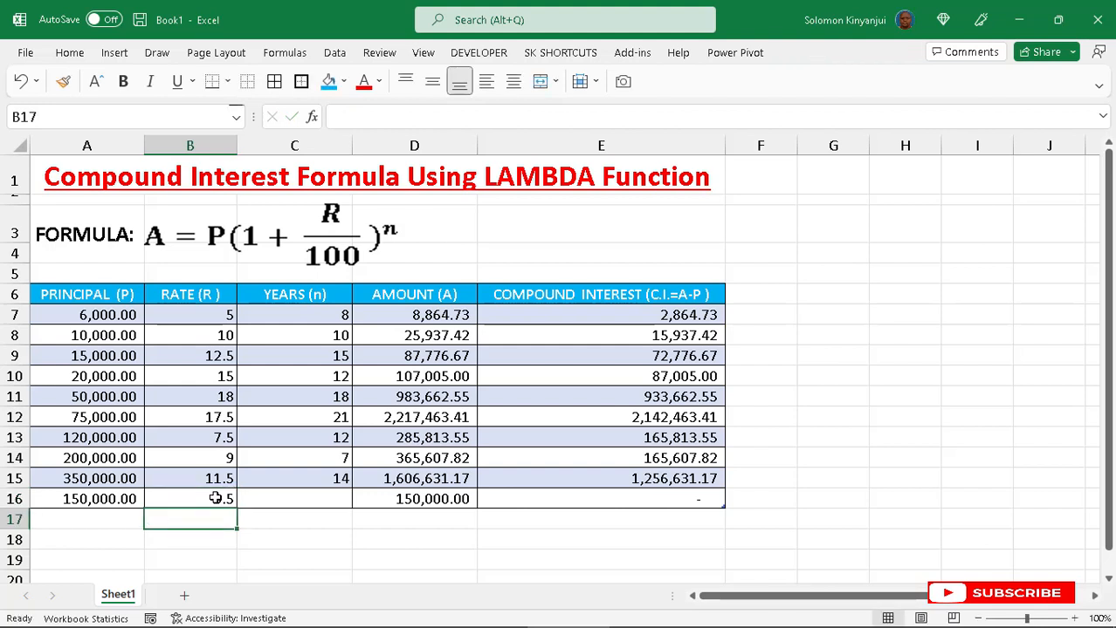
{"action": "left_click", "coordinate": [322, 500]}
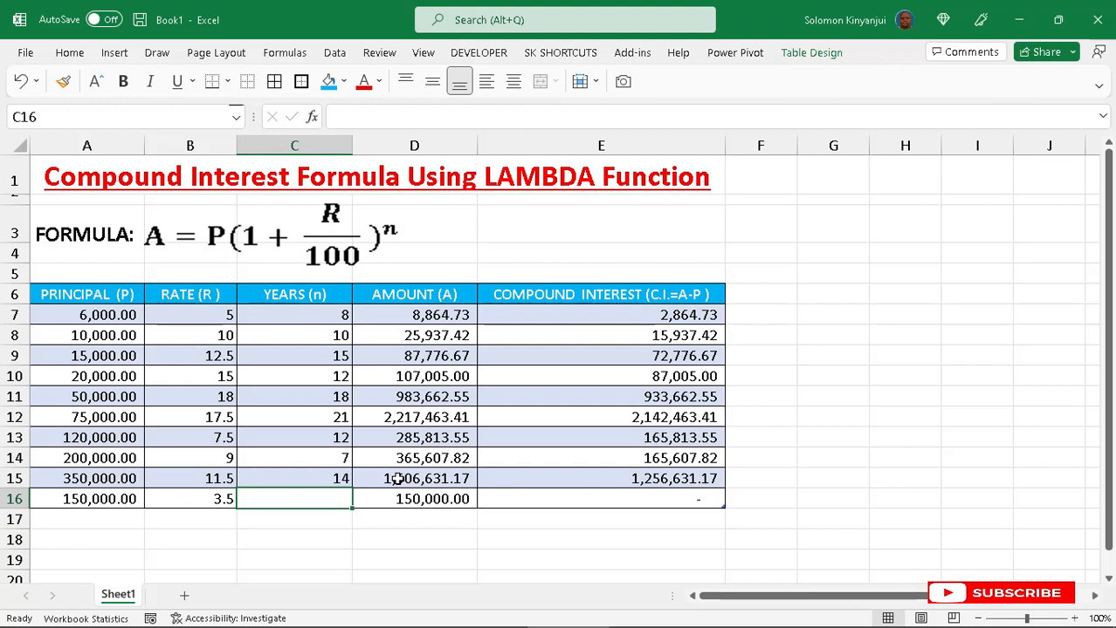
{"action": "type", "text": "7"}
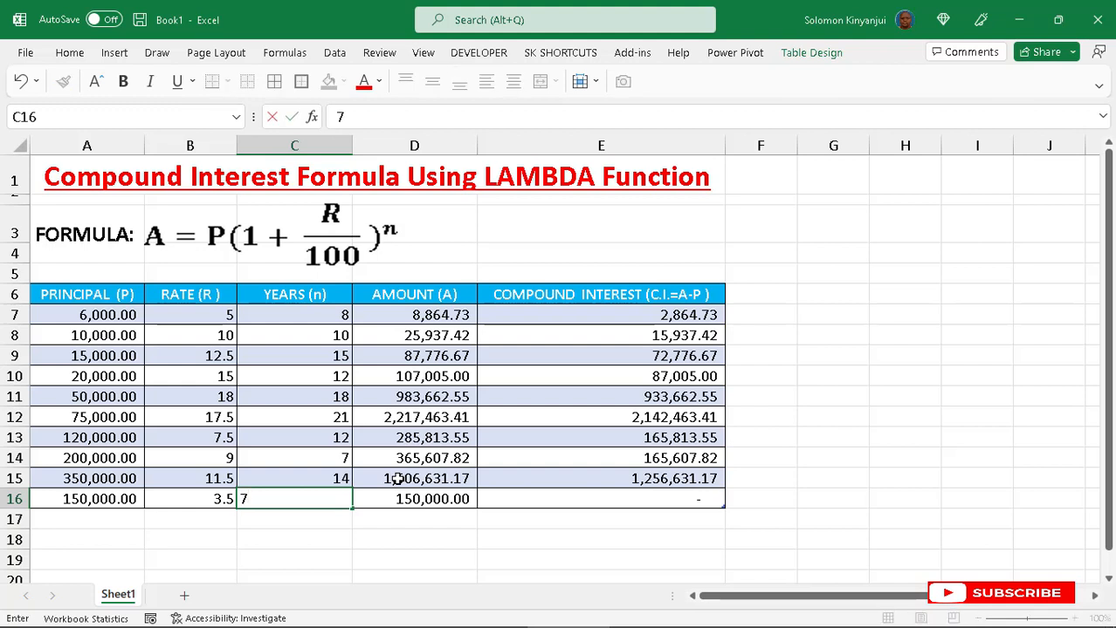
{"action": "key", "text": "Return"}
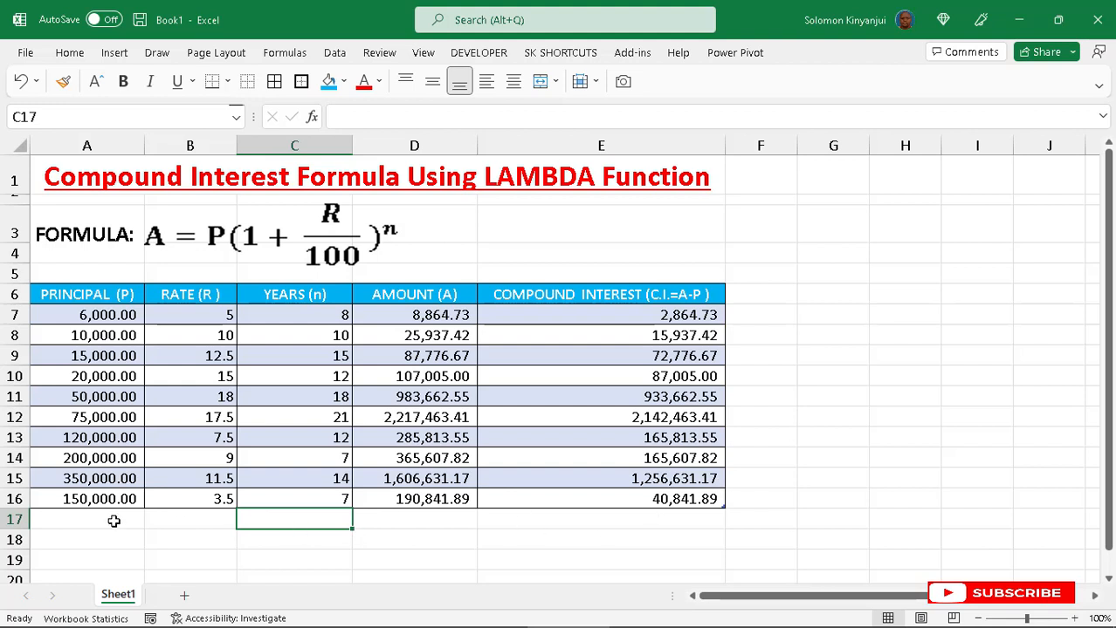
- Add another table row with principal 250000, rate 5.5 and 14 years
{"action": "left_click", "coordinate": [72, 520]}
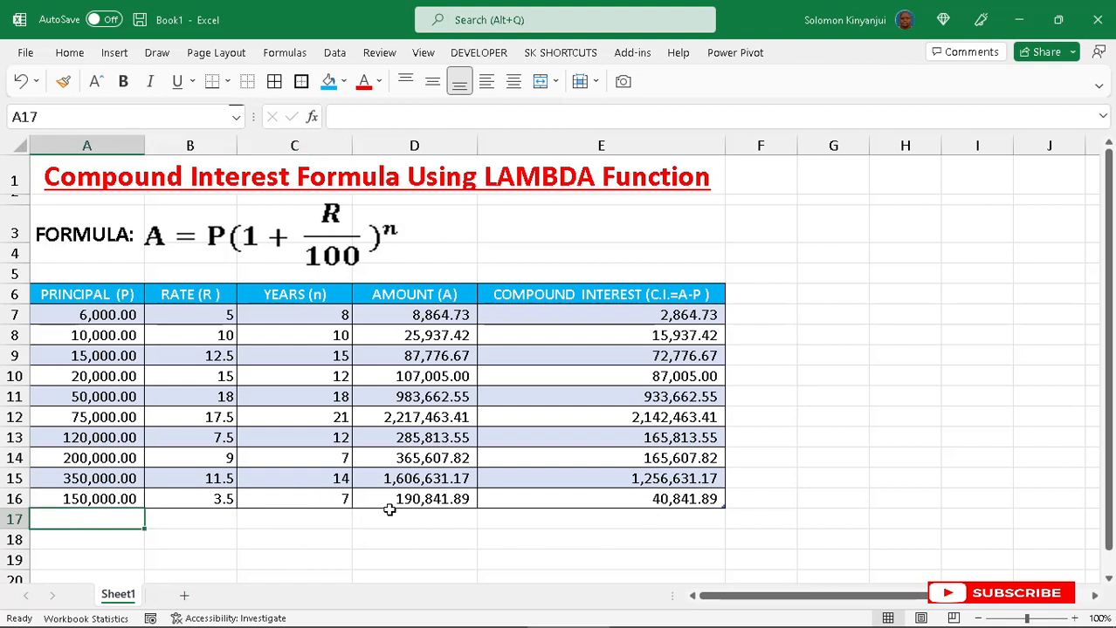
{"action": "type", "text": "250000"}
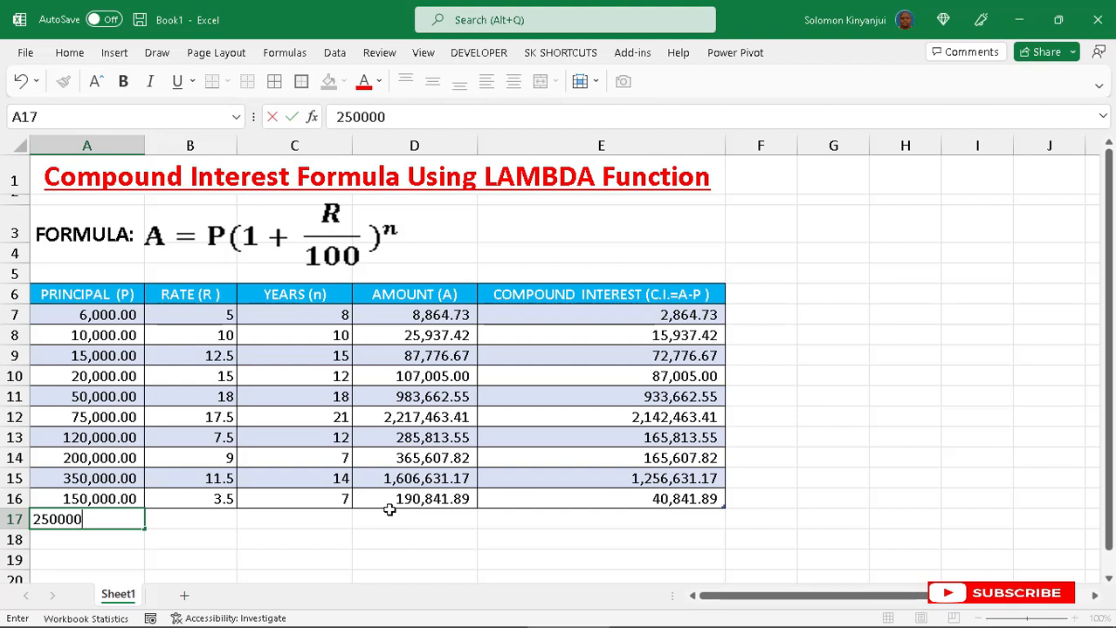
{"action": "key", "text": "Return"}
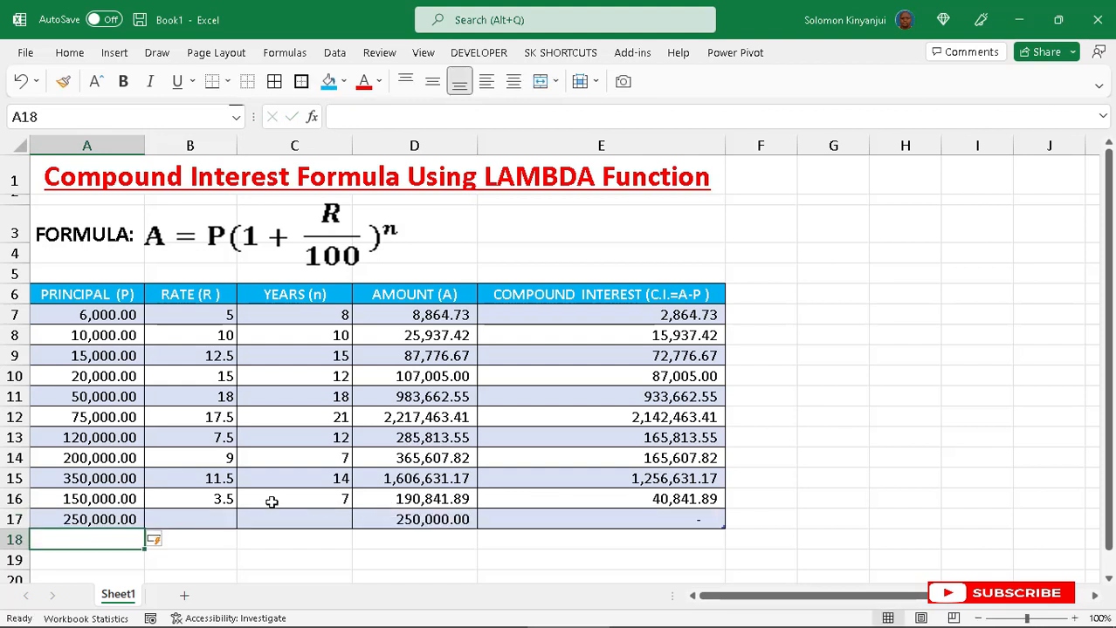
{"action": "left_click", "coordinate": [217, 516]}
{"action": "type", "text": "5"}
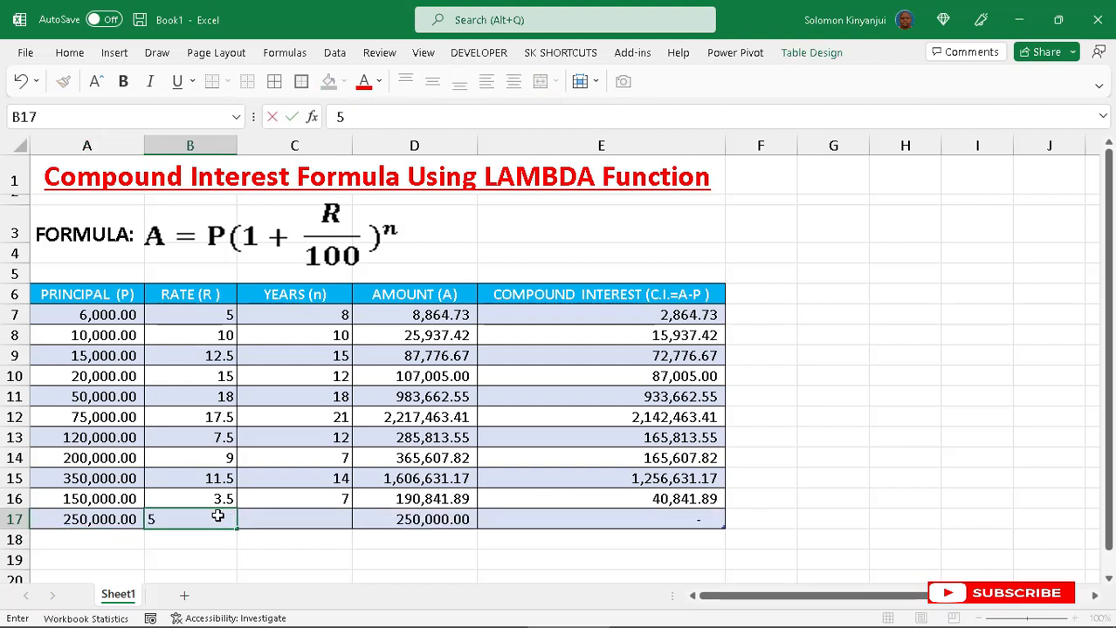
{"action": "type", "text": ".5"}
{"action": "left_click", "coordinate": [305, 516]}
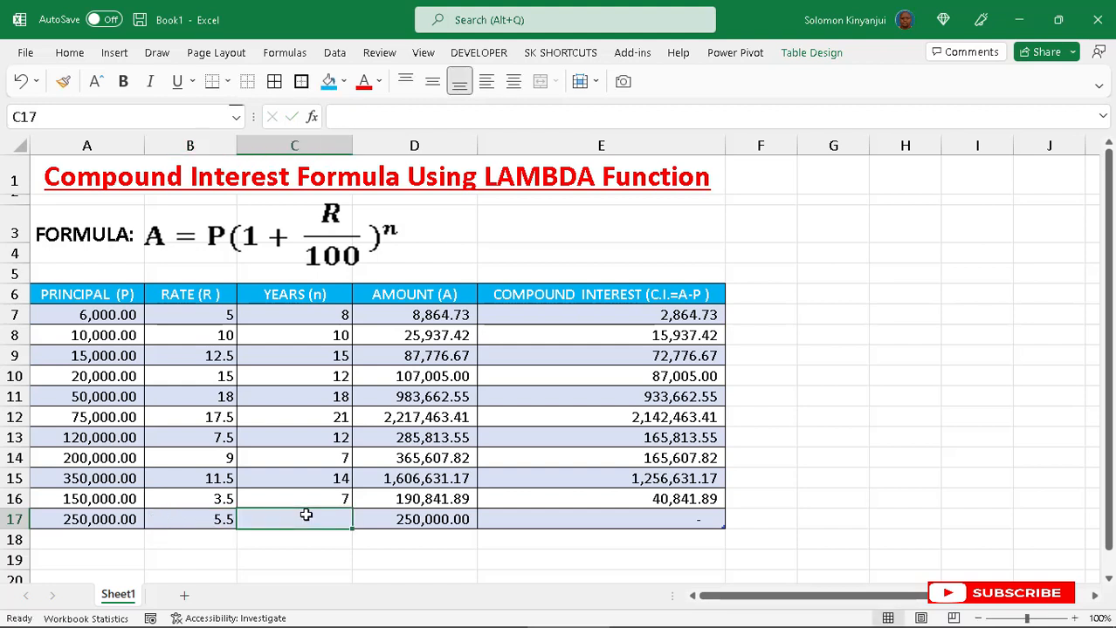
{"action": "type", "text": "14"}
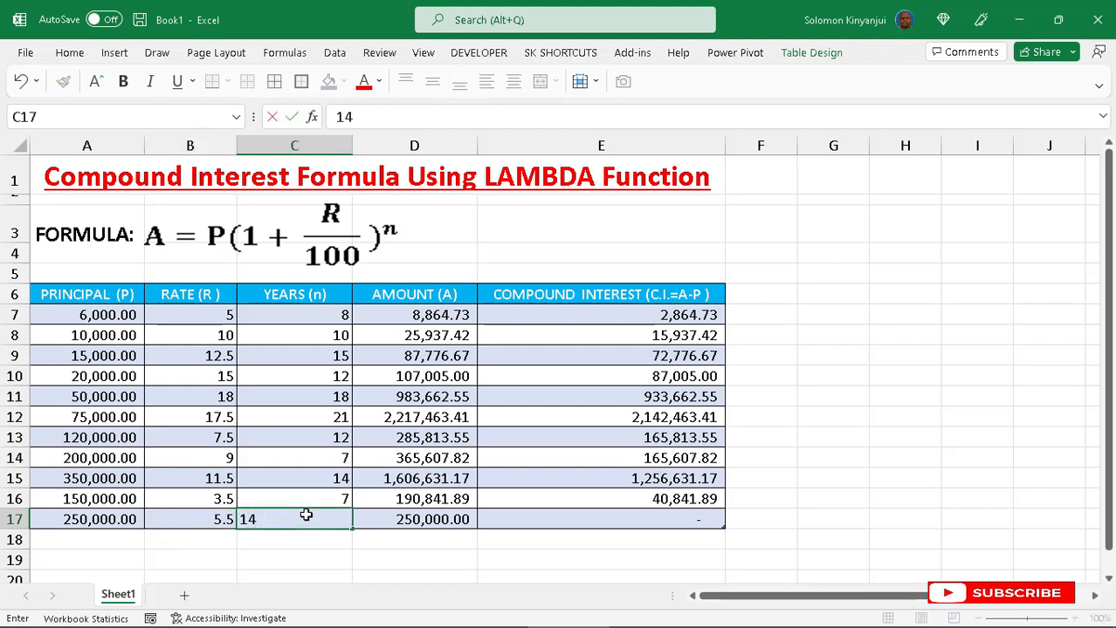
{"action": "key", "text": "Return"}
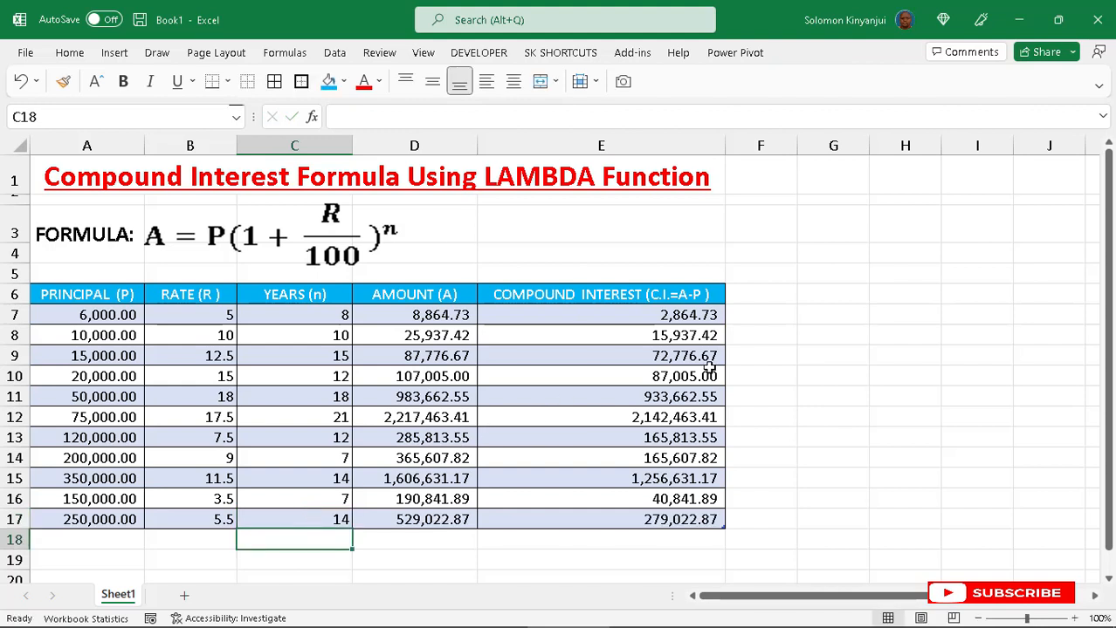
- Select D13 to inspect its LAMBDA amount formula
{"action": "left_click", "coordinate": [456, 436]}
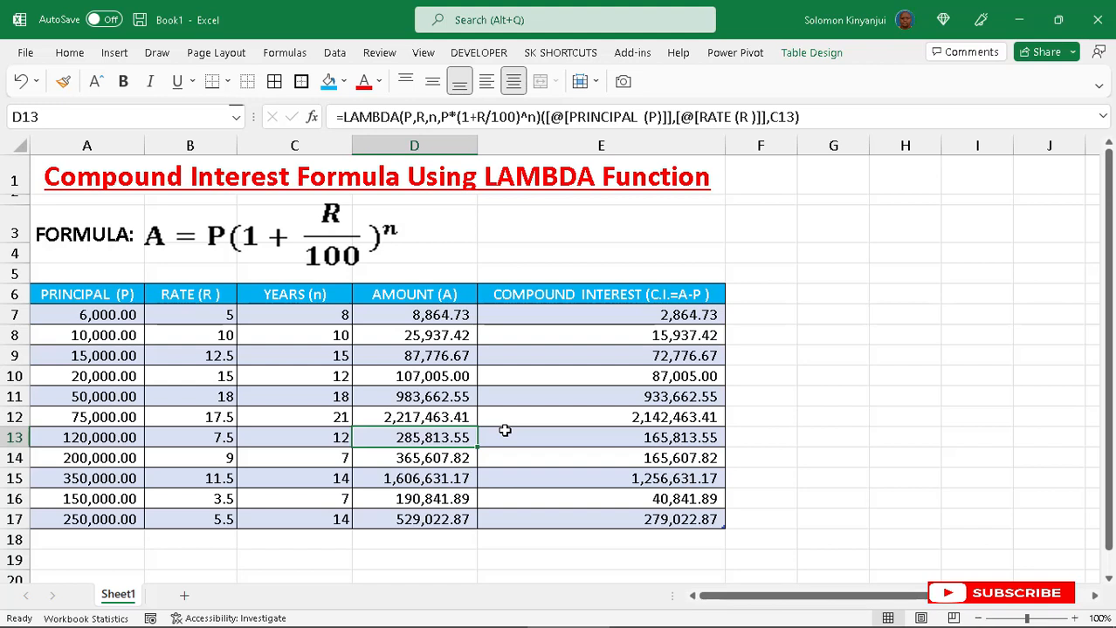
{"action": "mouse_move", "coordinate": [568, 616]}
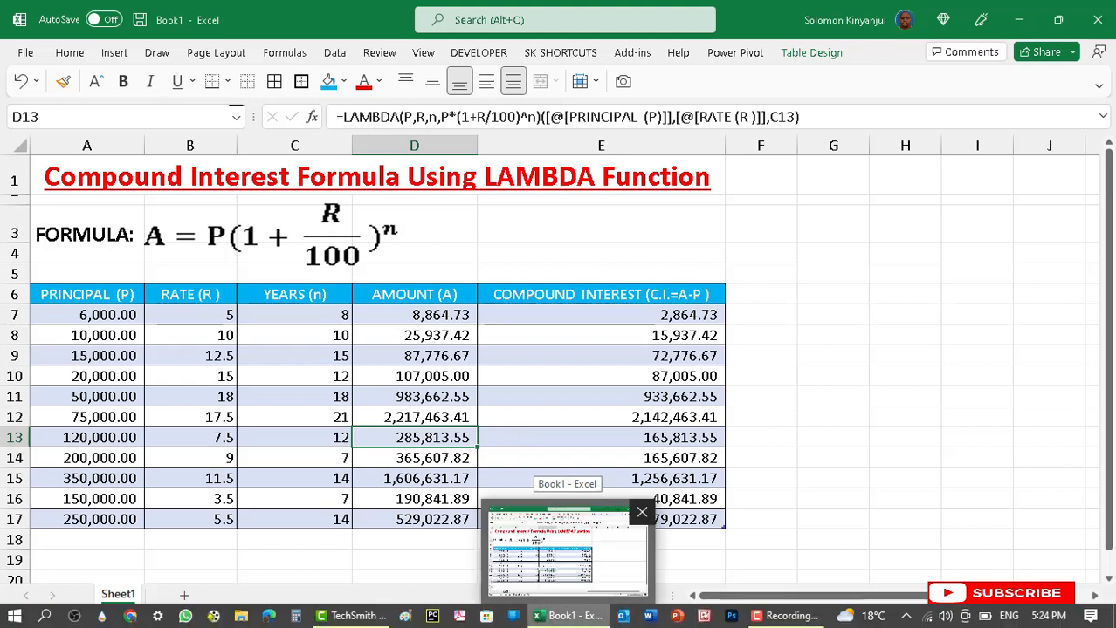